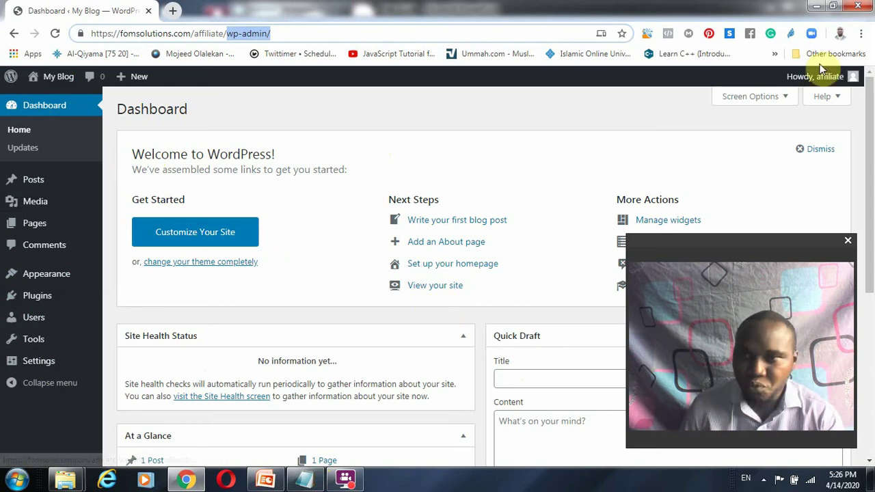
# Hide the Welcome, WordPress Events and News, Quick Draft, Activity, At a Glance and Site Health Status boxes from the dashboard
pyautogui.click(773, 96)
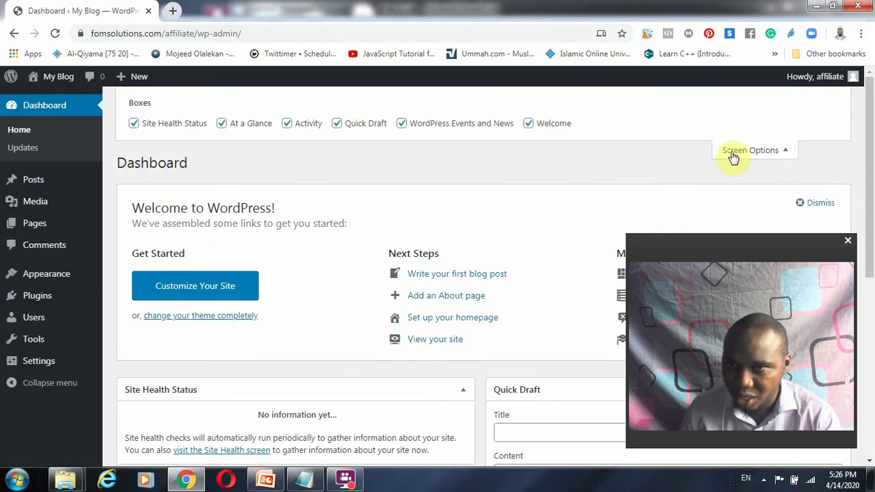
pyautogui.click(530, 124)
pyautogui.click(453, 128)
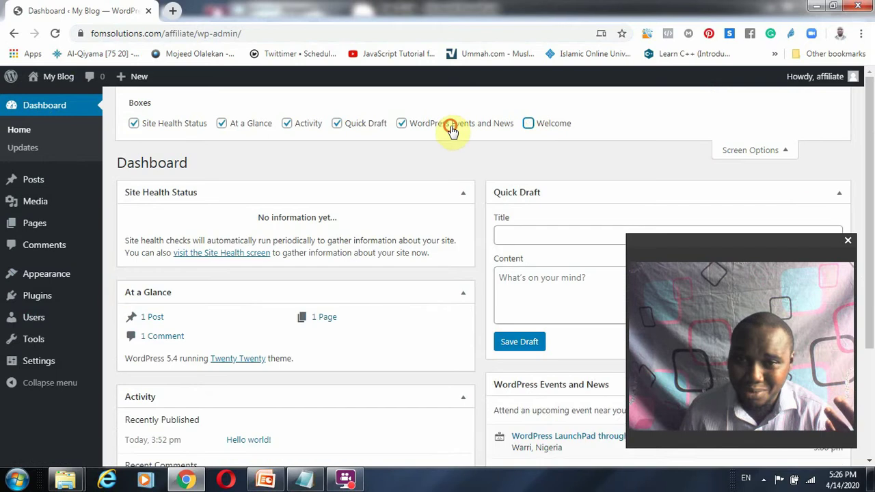
pyautogui.click(353, 123)
pyautogui.click(289, 124)
pyautogui.click(237, 127)
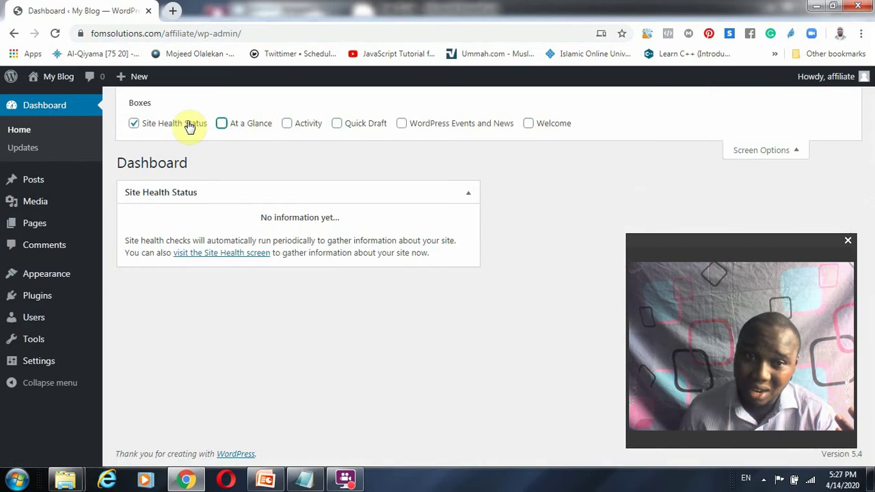
pyautogui.click(187, 125)
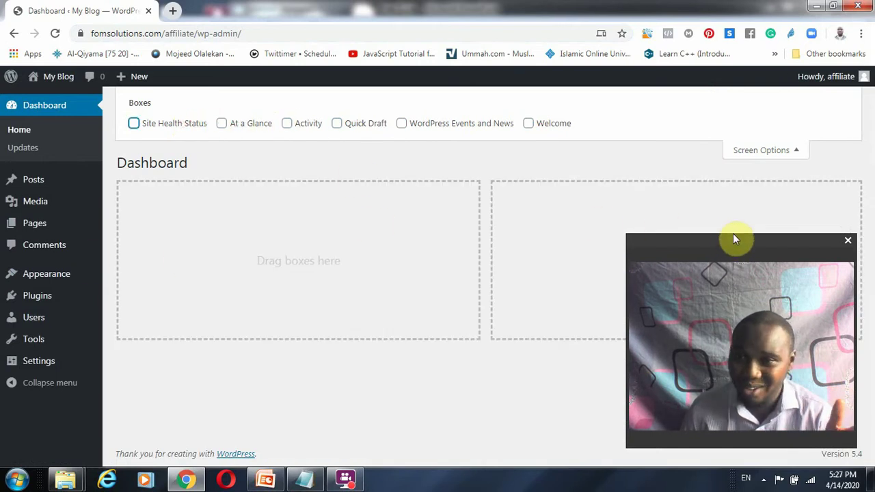
pyautogui.click(784, 150)
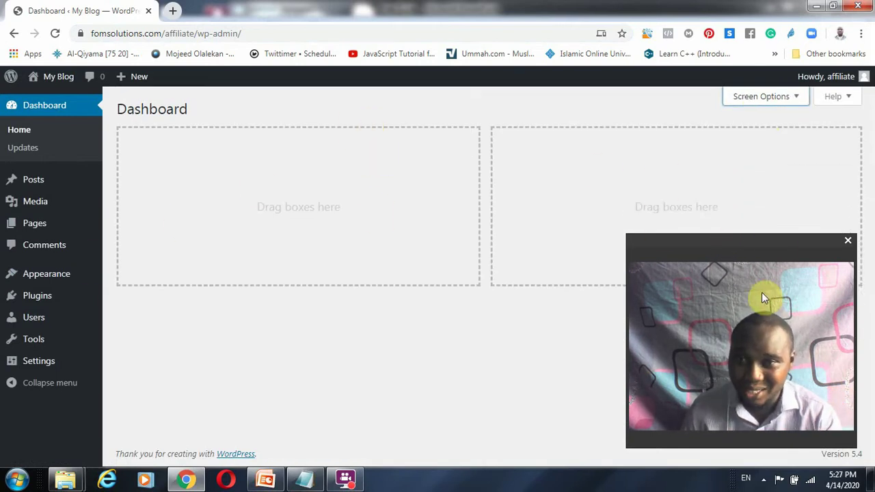
pyautogui.click(777, 249)
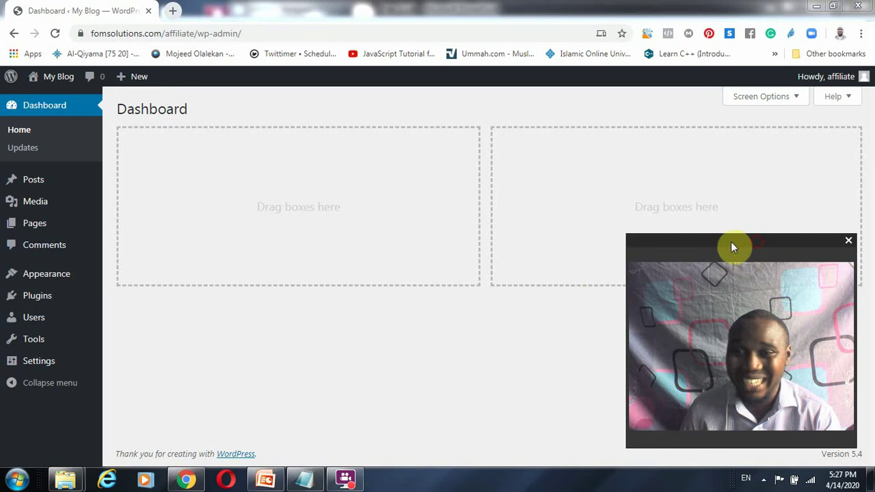
pyautogui.moveTo(730, 246); pyautogui.dragTo(770, 264)
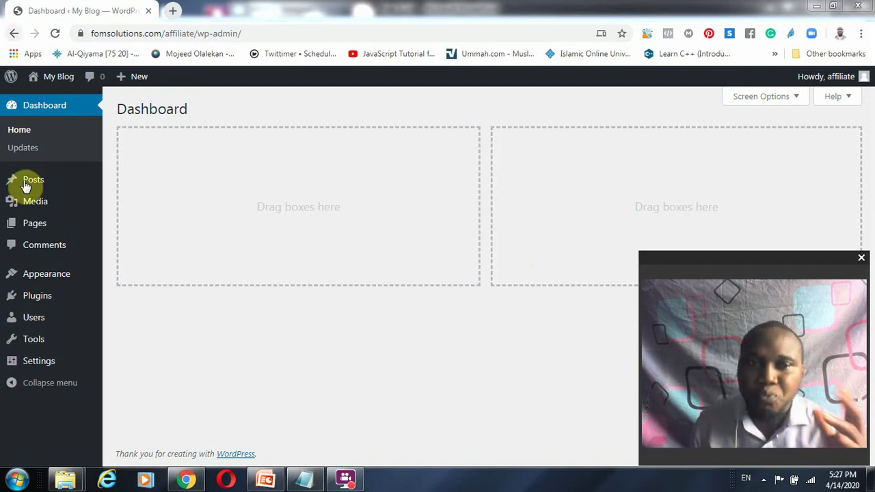
# Look through the options available under Posts, Media, Pages, Comments, Appearance, Plugins, Users and Tools
pyautogui.moveTo(34, 186)
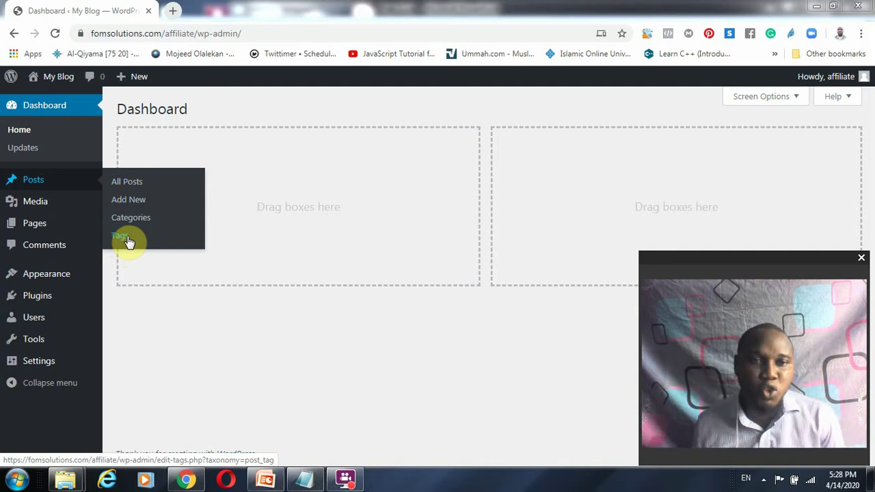
pyautogui.moveTo(33, 206)
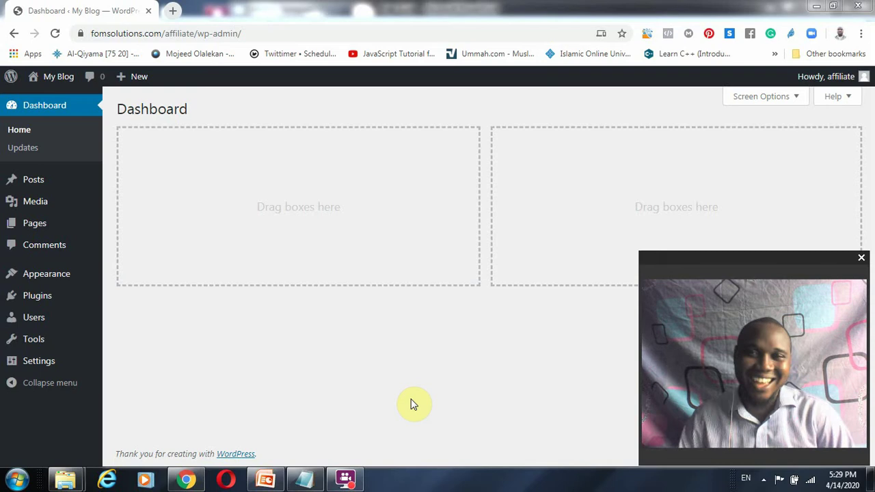
pyautogui.moveTo(36, 205)
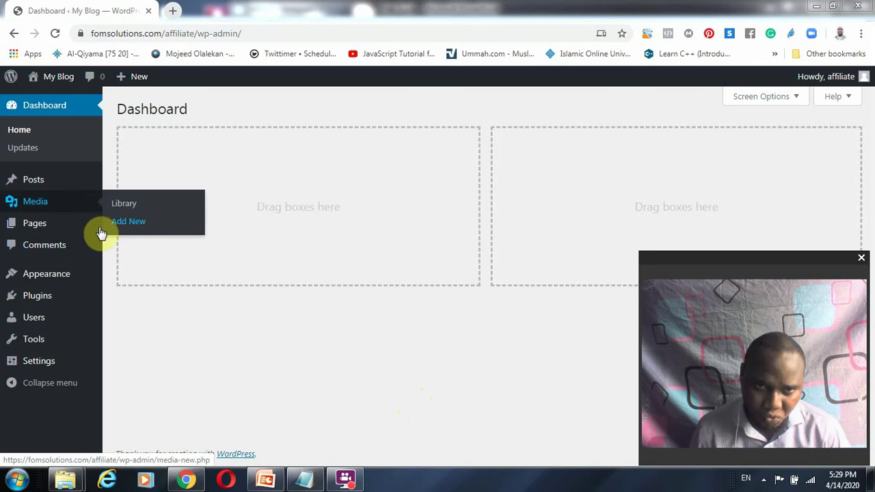
pyautogui.moveTo(28, 228)
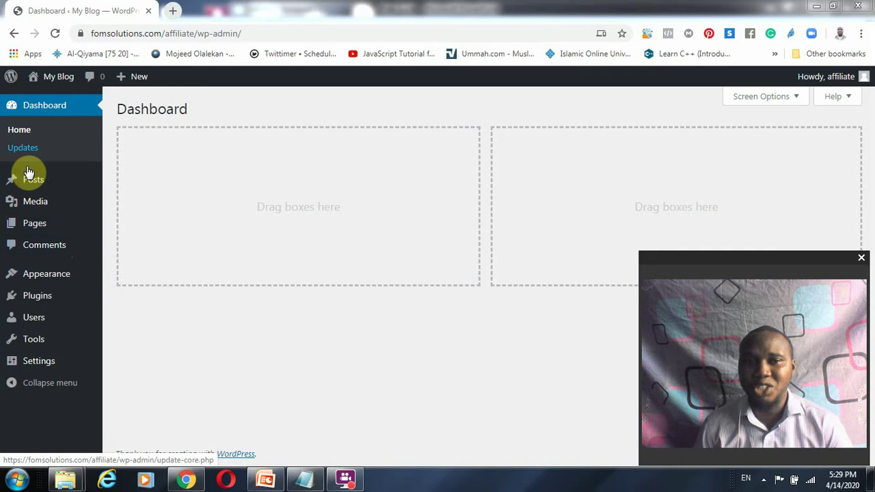
pyautogui.moveTo(32, 179)
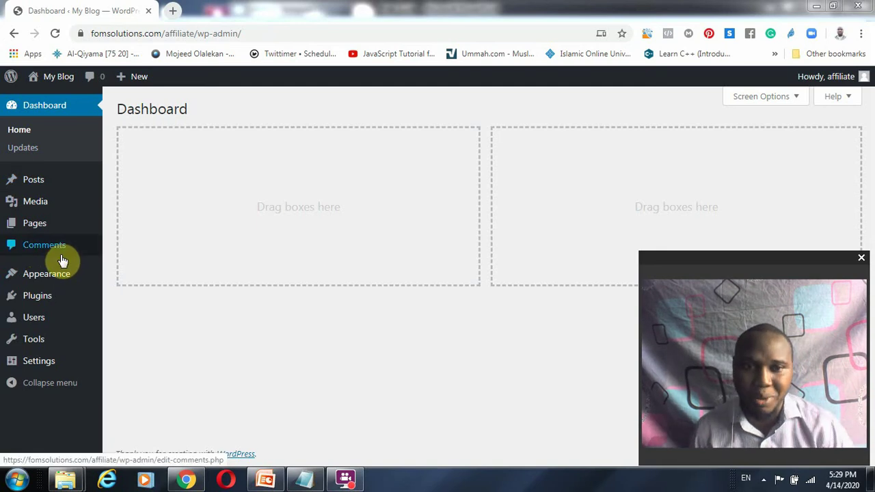
pyautogui.moveTo(80, 233)
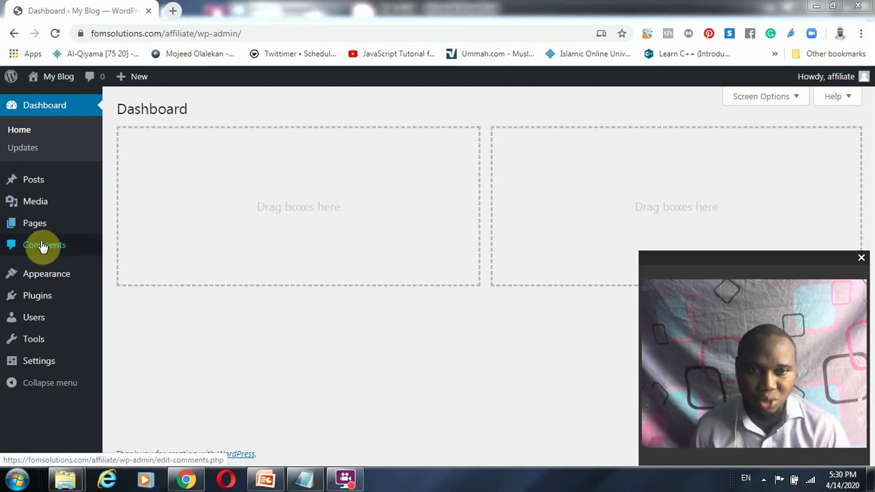
pyautogui.moveTo(41, 277)
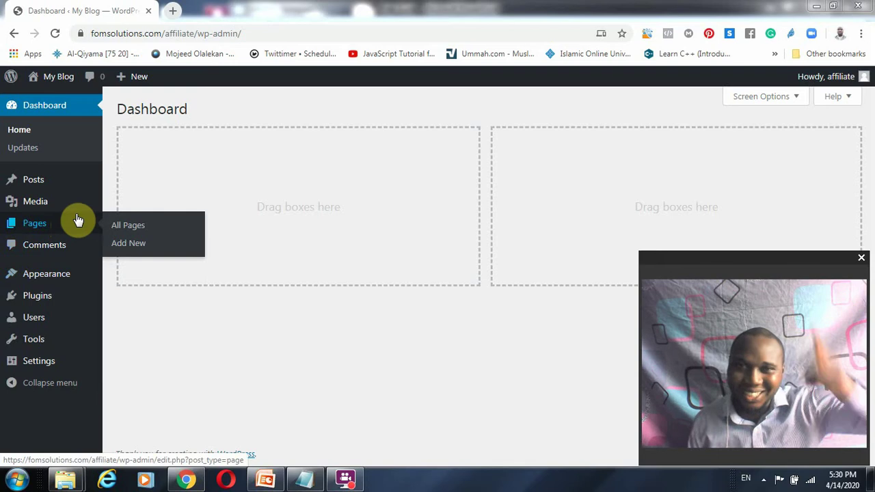
pyautogui.moveTo(78, 213)
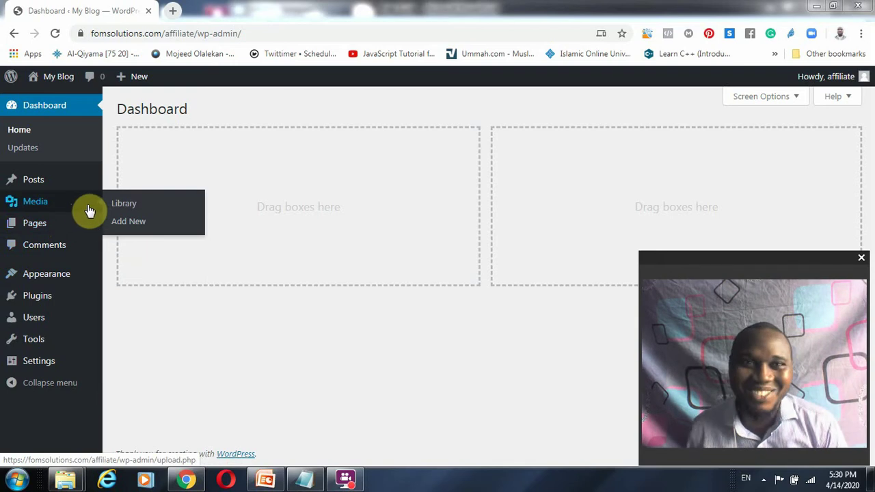
pyautogui.moveTo(66, 270)
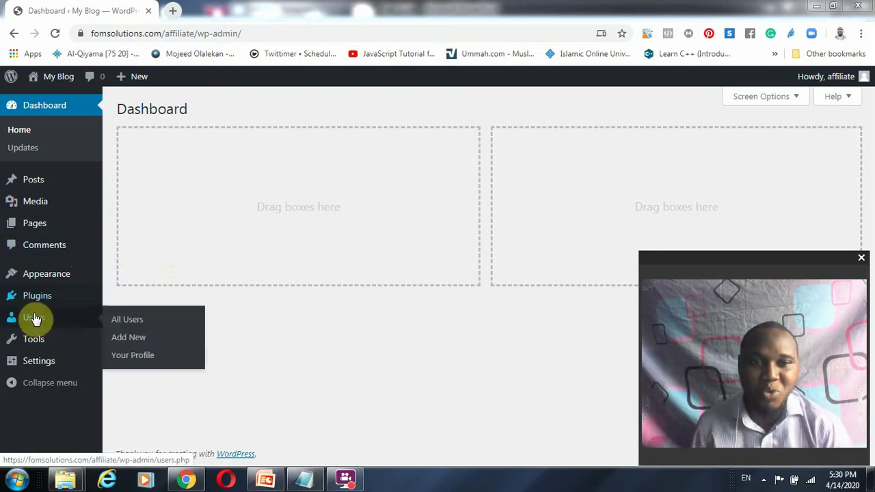
pyautogui.moveTo(41, 299)
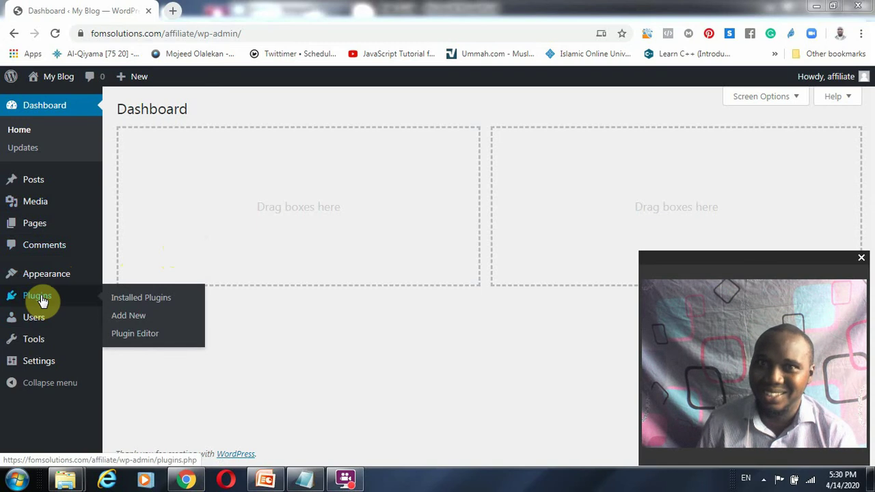
pyautogui.moveTo(43, 324)
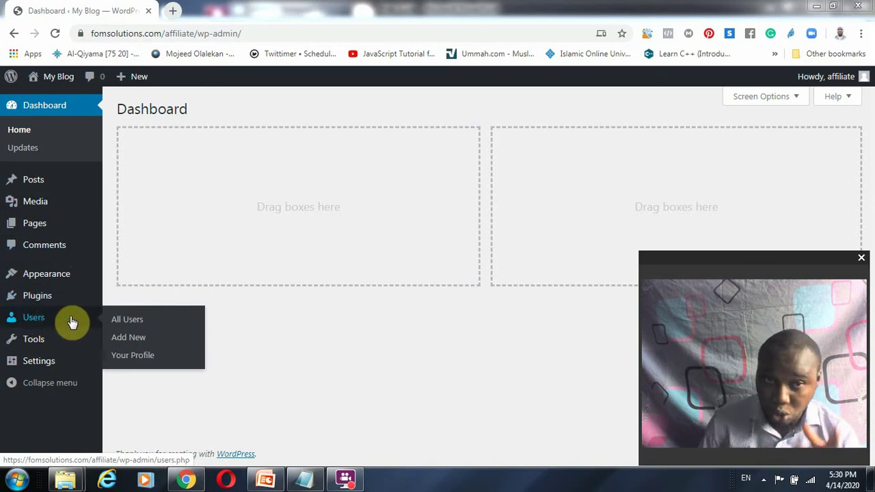
pyautogui.moveTo(845, 84)
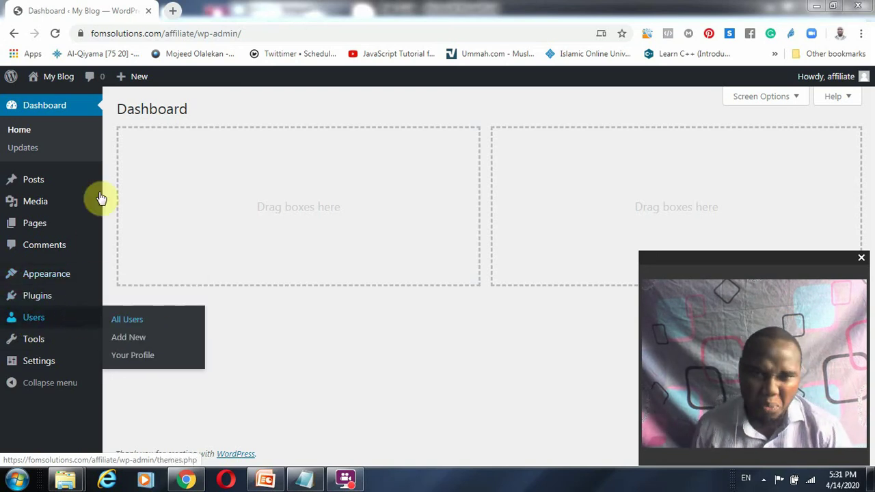
pyautogui.moveTo(60, 345)
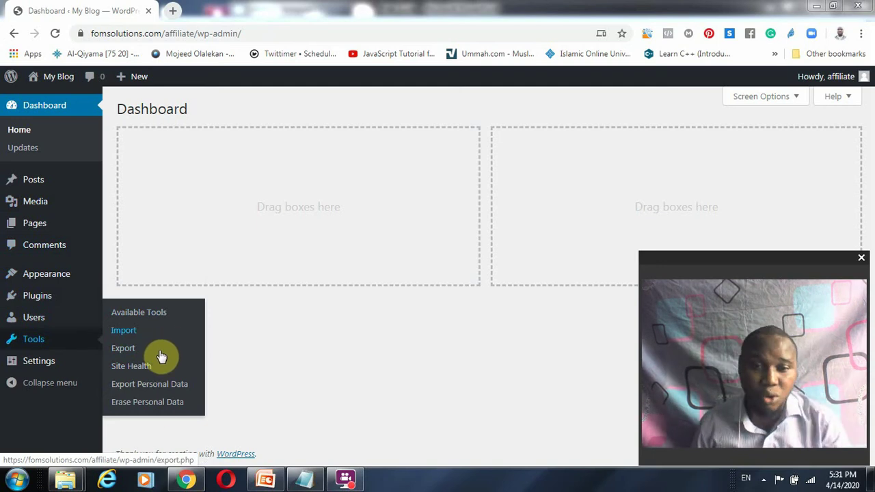
# Open the site's General Settings and look over the Site Title and Tagline values
pyautogui.moveTo(30, 361)
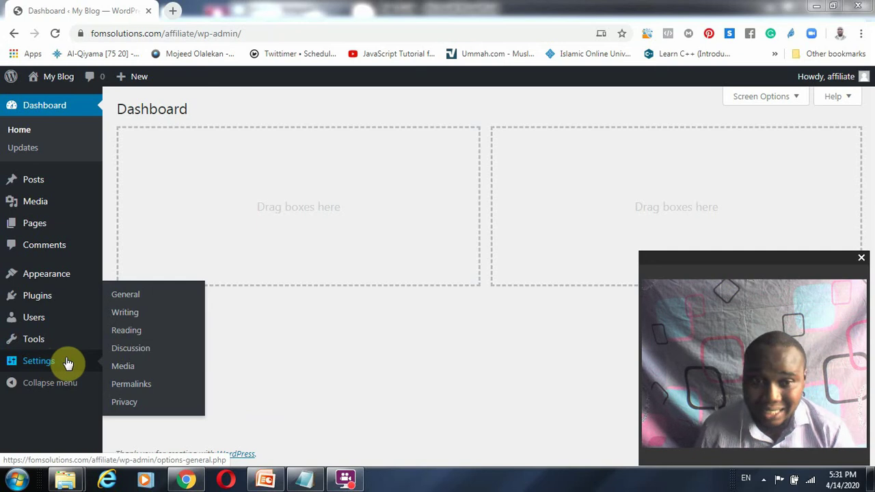
pyautogui.click(137, 299)
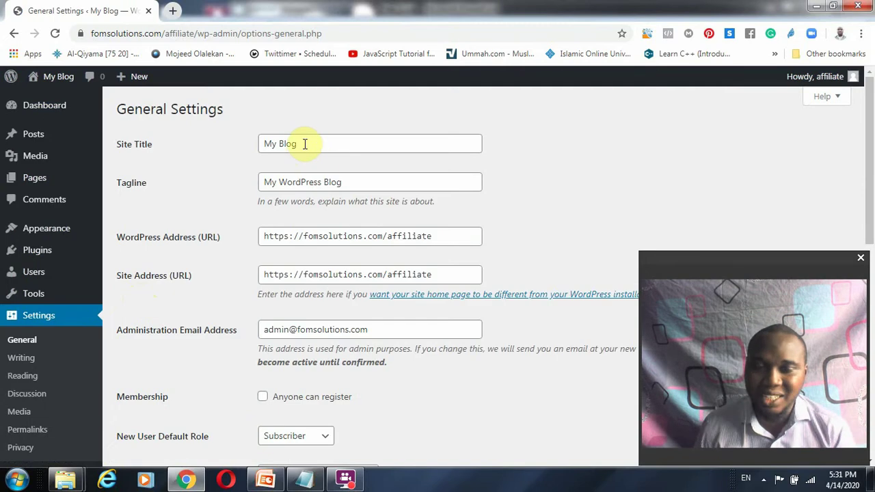
pyautogui.moveTo(305, 144); pyautogui.dragTo(228, 143)
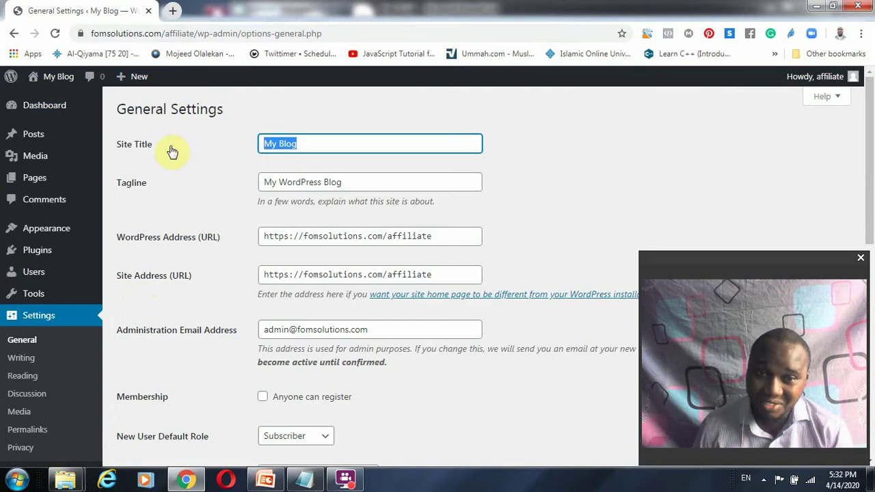
pyautogui.moveTo(364, 183); pyautogui.dragTo(250, 187)
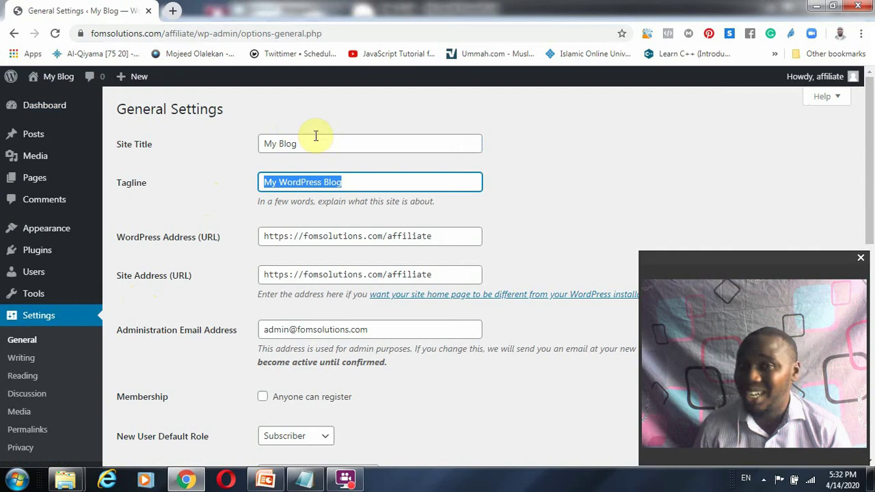
# Set the site title to "My Free Affiliate Training"
pyautogui.moveTo(315, 137); pyautogui.dragTo(97, 115)
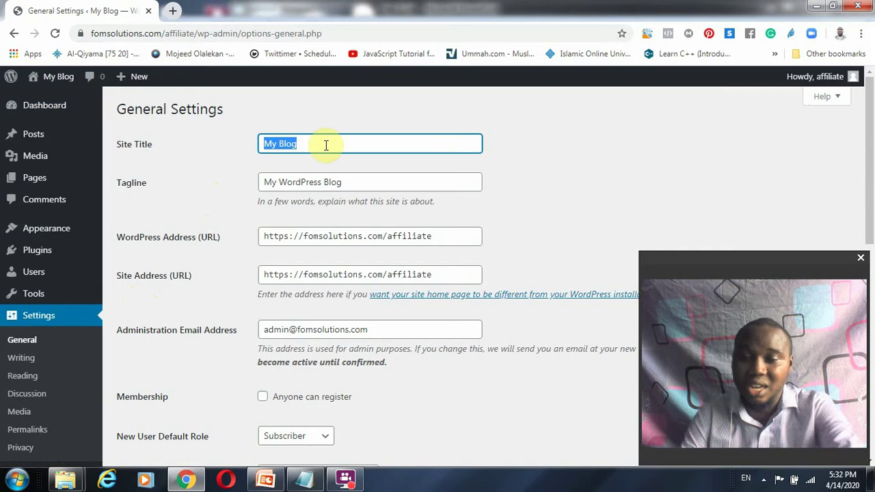
pyautogui.press('BackSpace')
pyautogui.write('My ')
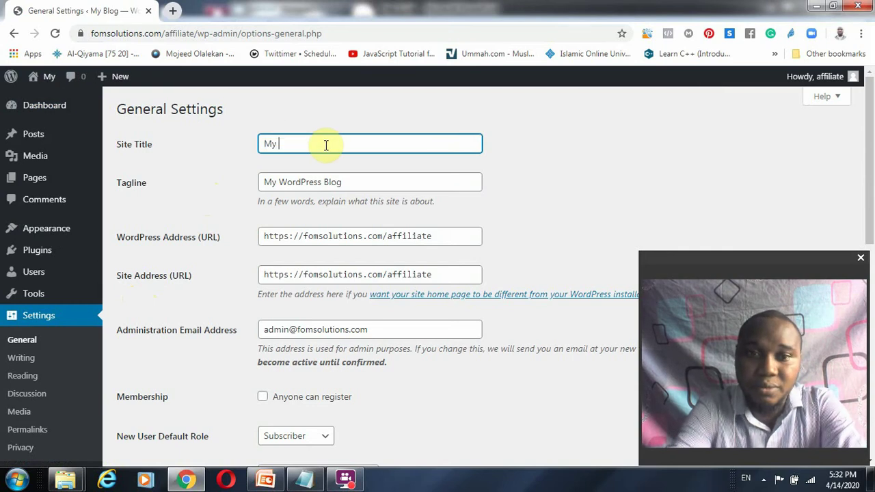
pyautogui.write('Training')
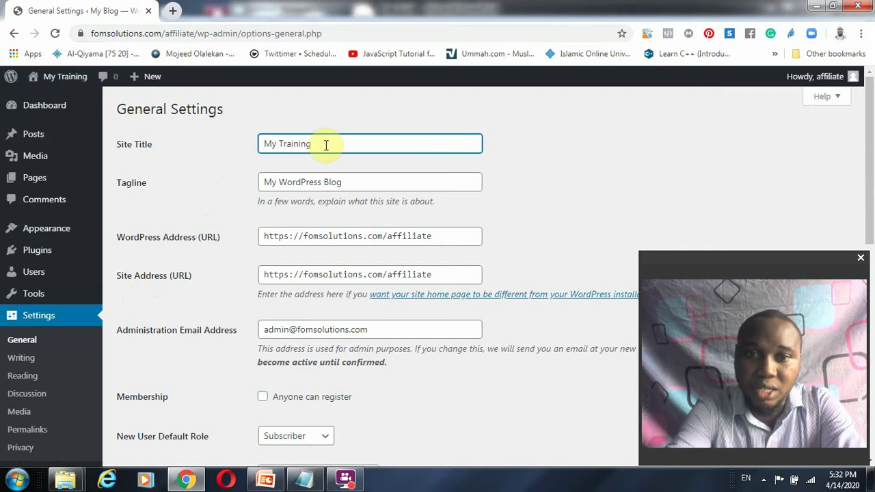
pyautogui.press('BackSpace')
pyautogui.press('BackSpace')
pyautogui.press('BackSpace')
pyautogui.press('BackSpace')
pyautogui.press('BackSpace')
pyautogui.press('BackSpace')
pyautogui.press('BackSpace')
pyautogui.press('BackSpace')
pyautogui.press('BackSpace')
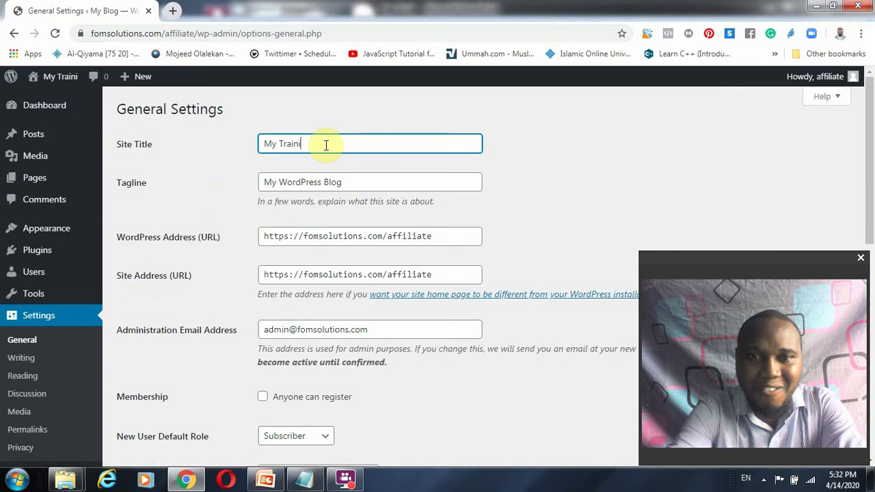
pyautogui.write('Fr')
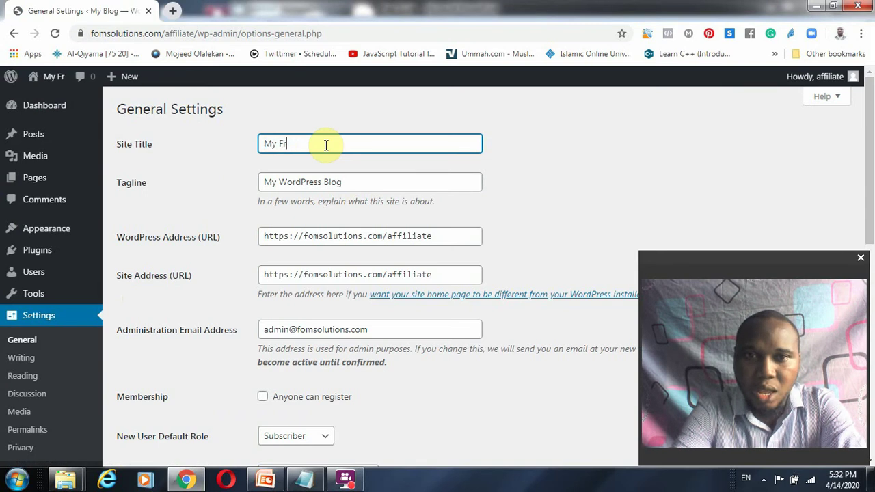
pyautogui.write('ee Affilia')
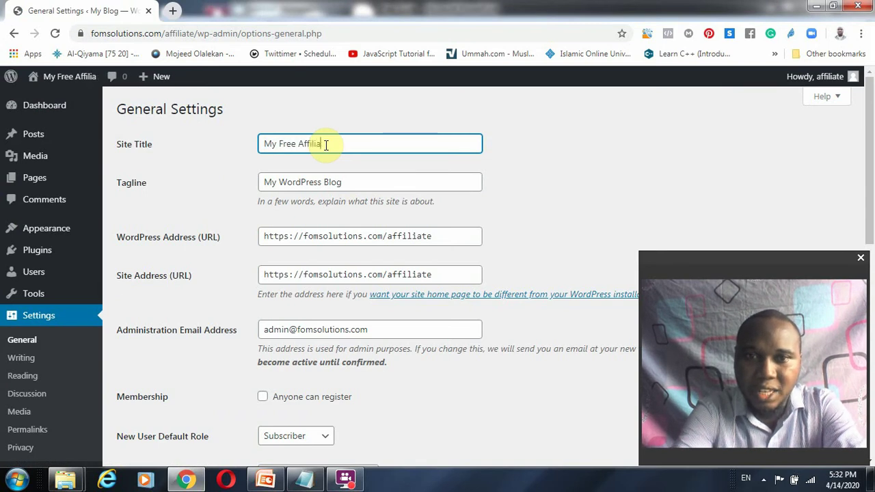
pyautogui.write('te Training')
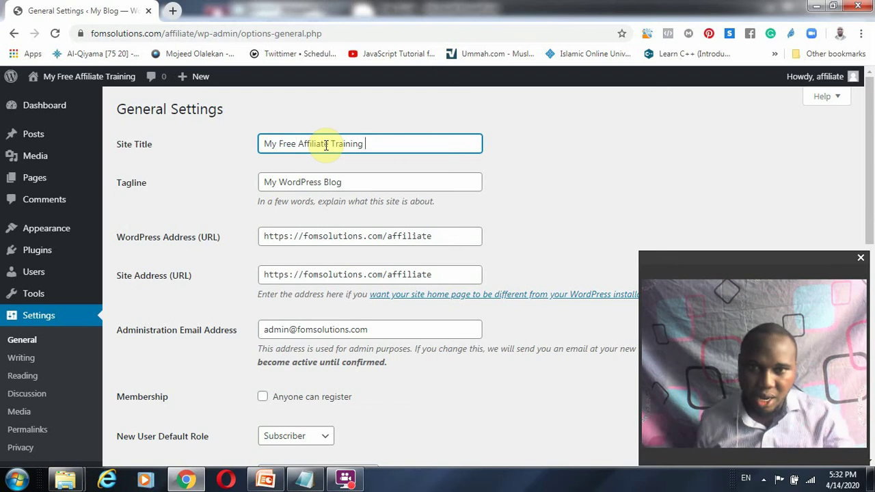
# Set the tagline to "Learning Web Development and Affiliate Marketing in 7 Days"
pyautogui.moveTo(374, 181); pyautogui.dragTo(152, 176)
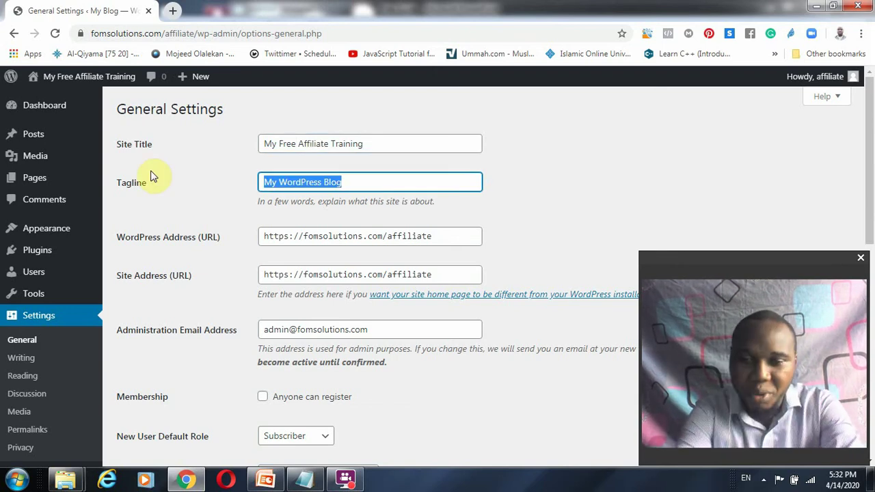
pyautogui.write('L')
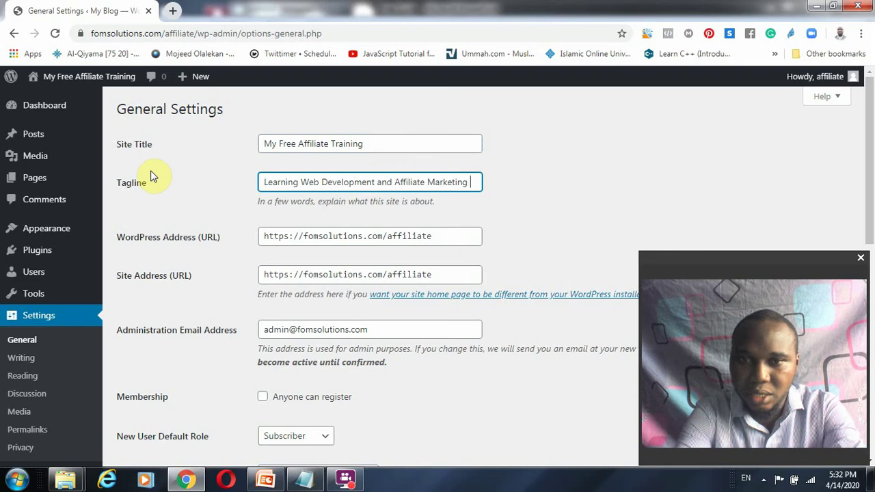
pyautogui.write('in')
pyautogui.write(' 7 days')
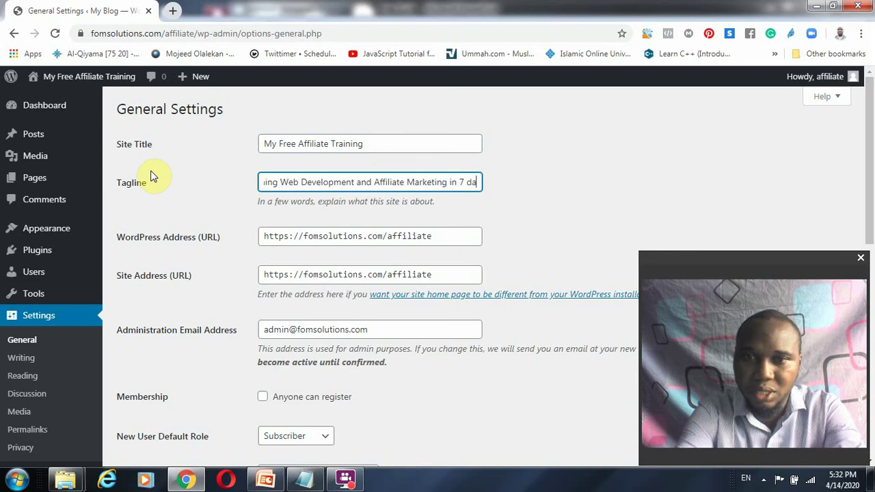
pyautogui.press('BackSpace')
pyautogui.press('BackSpace')
pyautogui.press('BackSpace')
pyautogui.press('BackSpace')
pyautogui.write('Days')
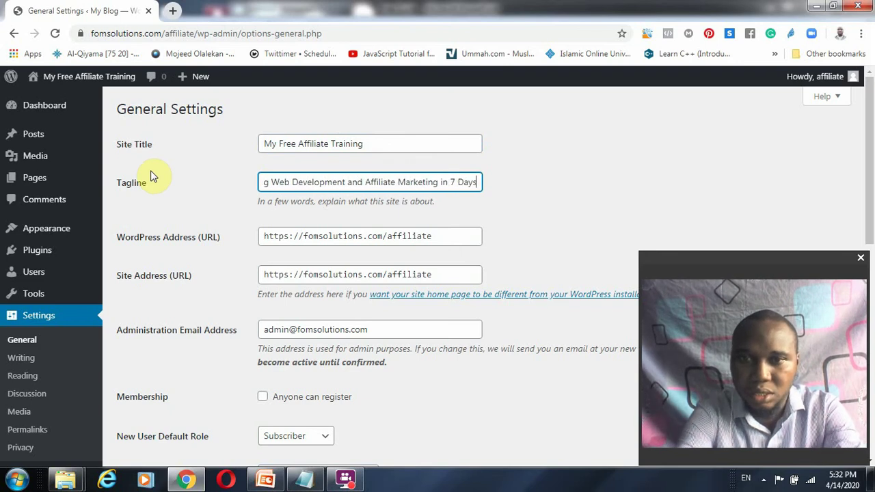
# Save the general settings with the new site title and tagline
pyautogui.press('Return')
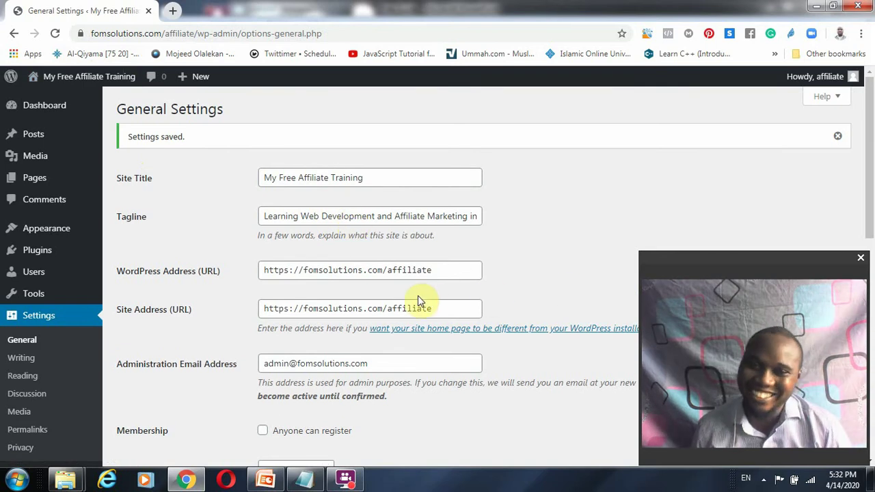
# Allow anyone to register, keep Subscriber as the new user default role, and save the general settings
pyautogui.scroll(-2, 417, 298)
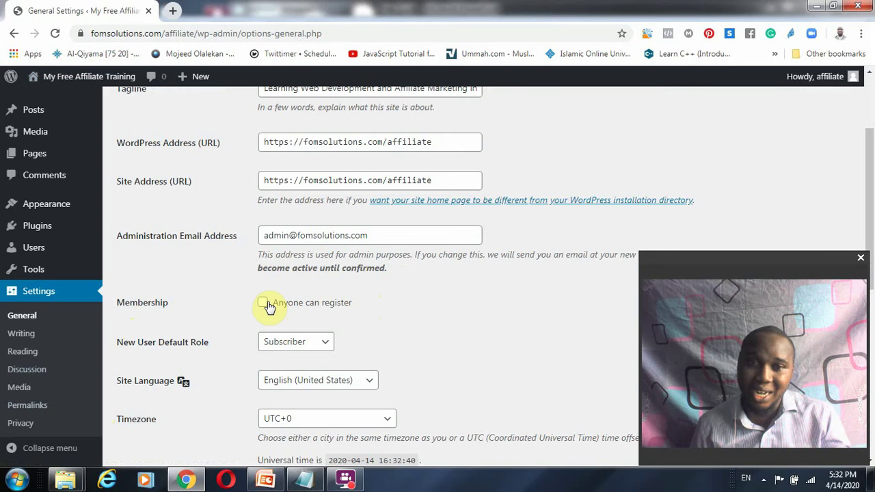
pyautogui.click(331, 346)
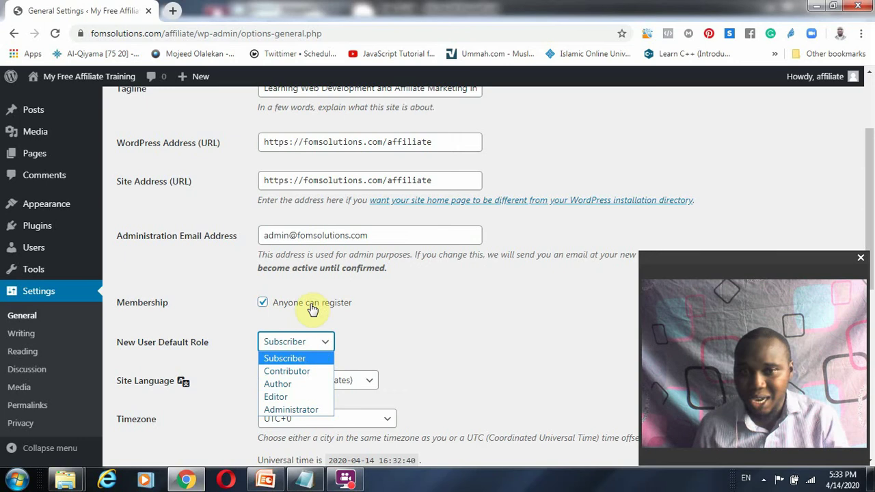
pyautogui.click(390, 297)
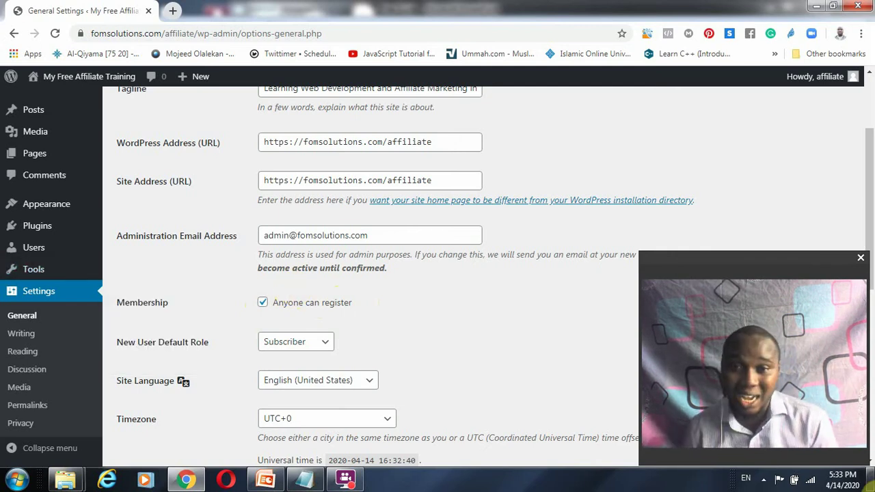
pyautogui.moveTo(872, 478)
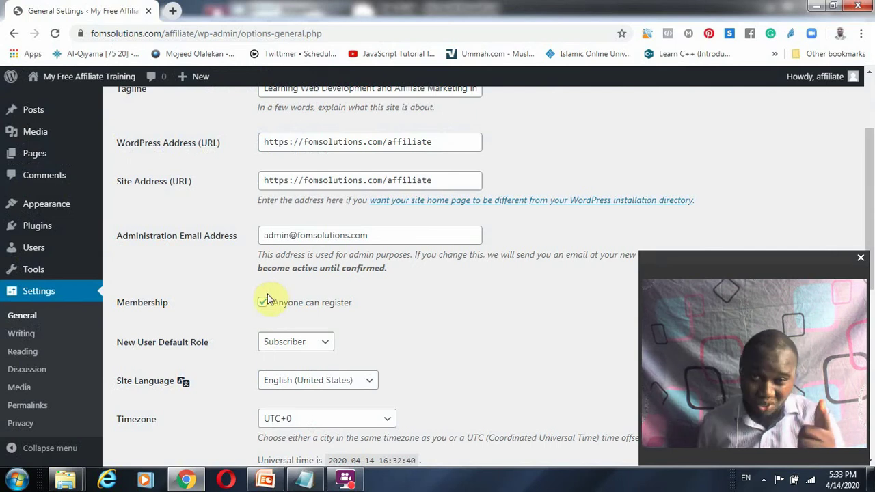
pyautogui.click(417, 301)
pyautogui.scroll(-6, 276, 429)
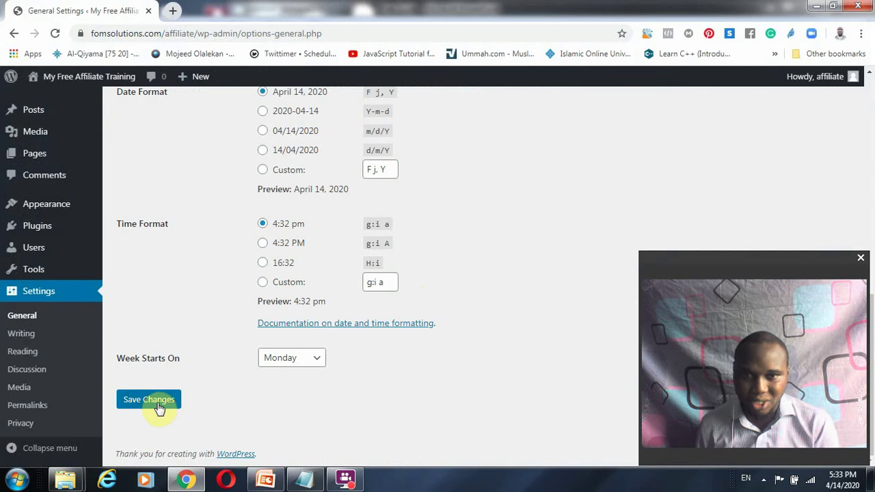
pyautogui.click(153, 394)
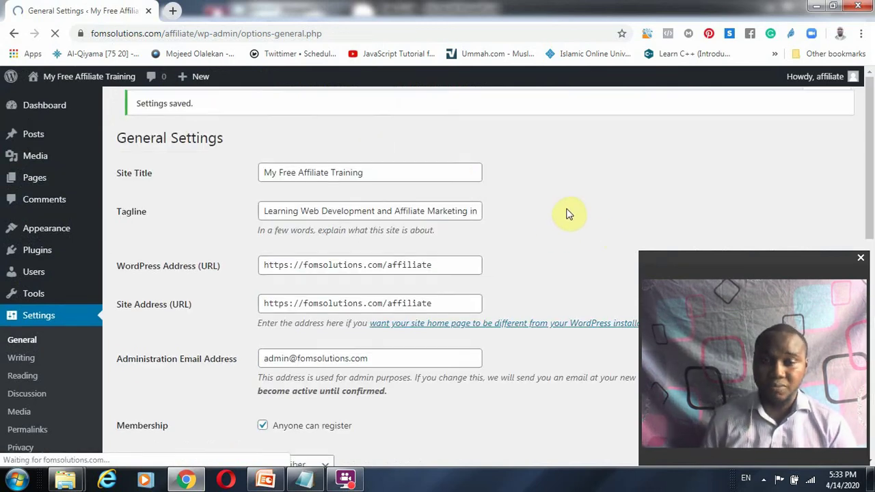
# Open the Writing Settings, review the default post category and post format choices, and save with Uncategorized and Standard kept
pyautogui.scroll(-3, 357, 225)
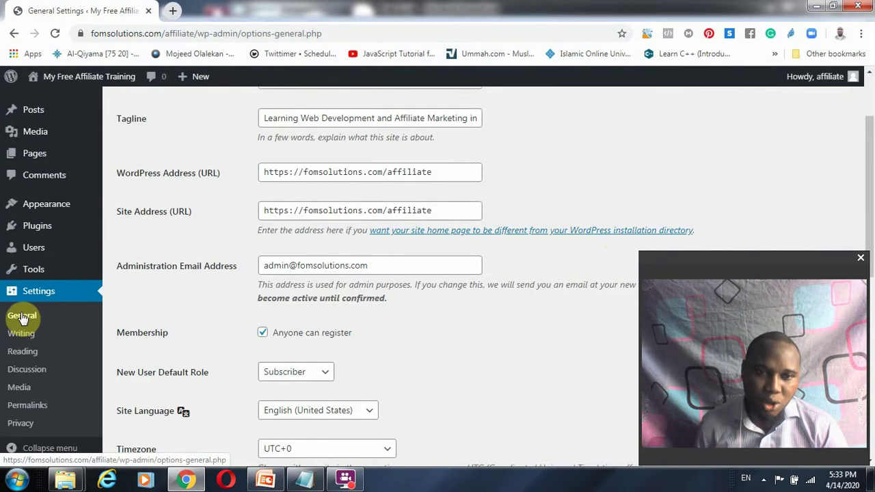
pyautogui.click(21, 334)
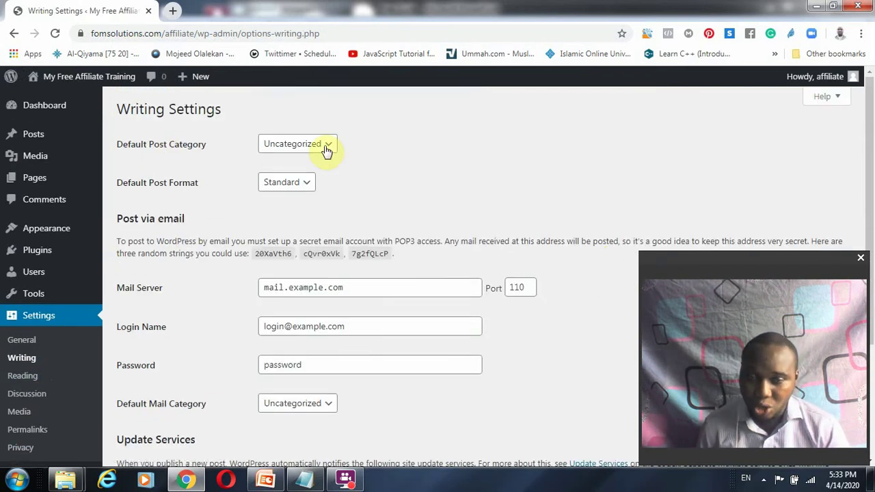
pyautogui.moveTo(34, 137)
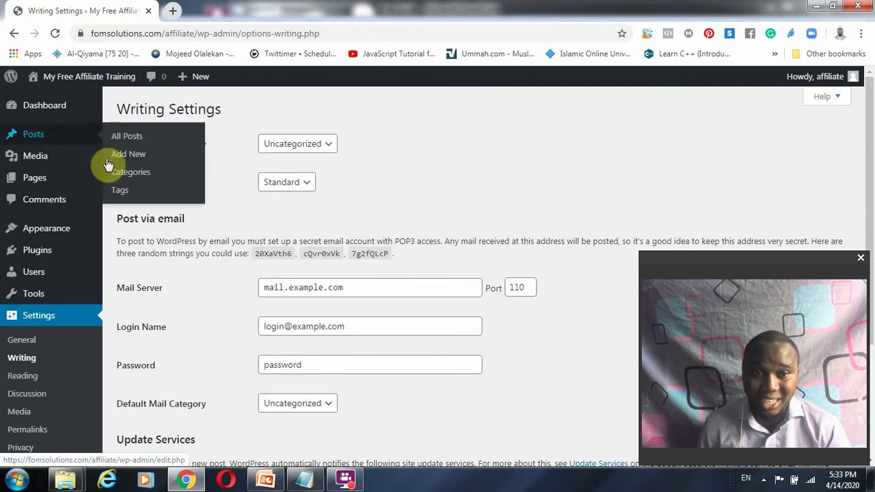
pyautogui.click(324, 145)
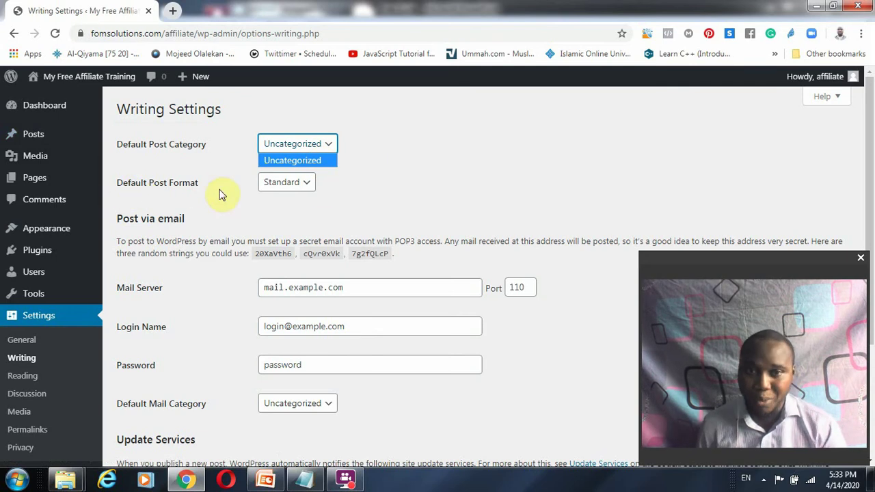
pyautogui.click(304, 184)
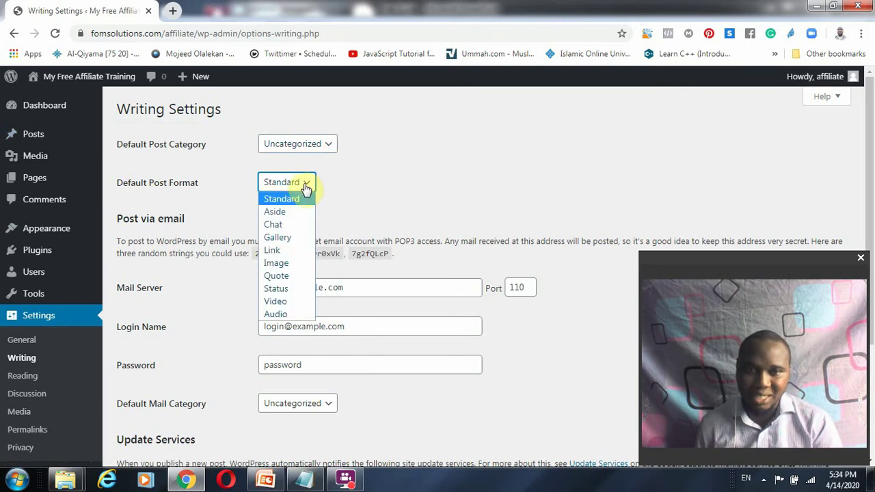
pyautogui.click(406, 183)
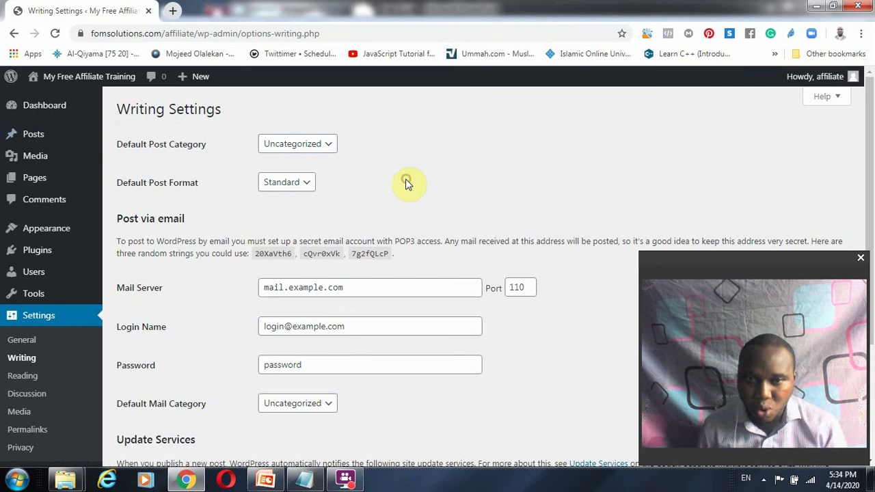
pyautogui.scroll(-3, 264, 293)
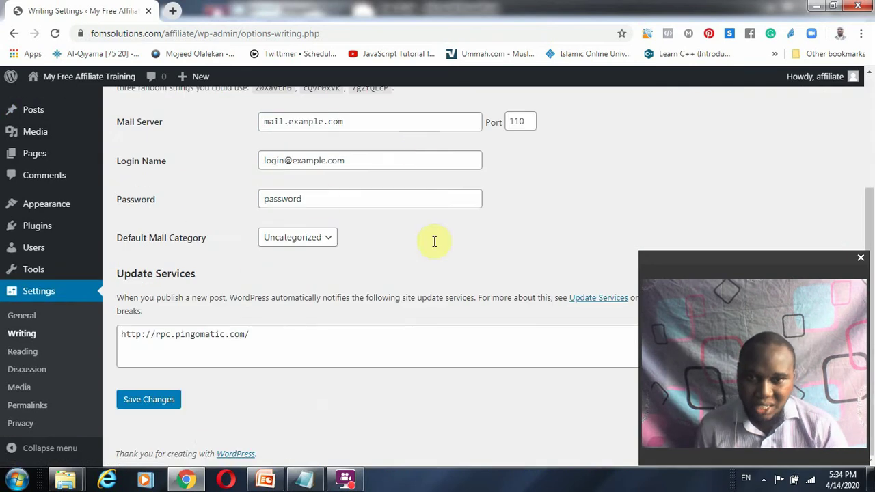
pyautogui.click(134, 403)
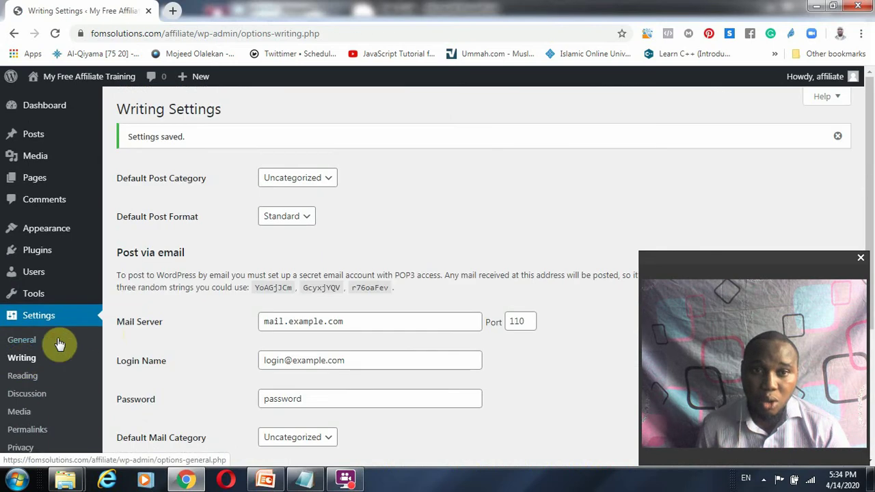
# Open the Reading Settings, load the site's front page in a new browser tab, and return to the Reading Settings
pyautogui.click(19, 380)
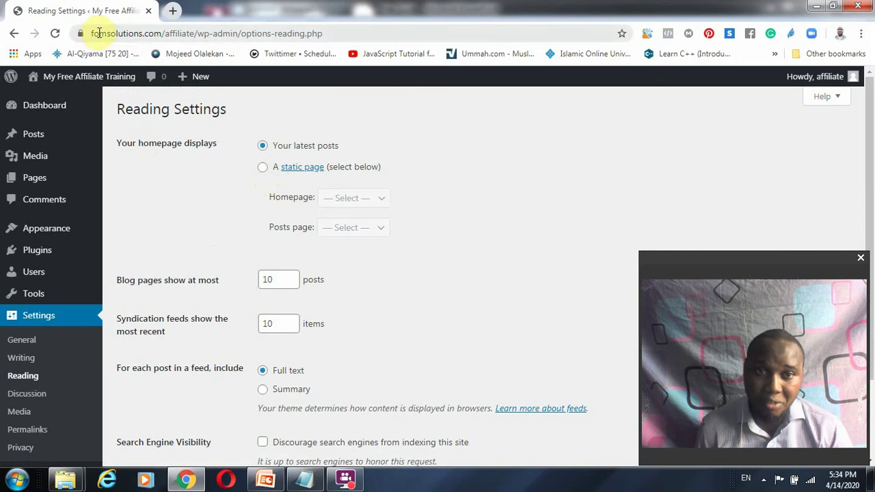
pyautogui.moveTo(72, 78)
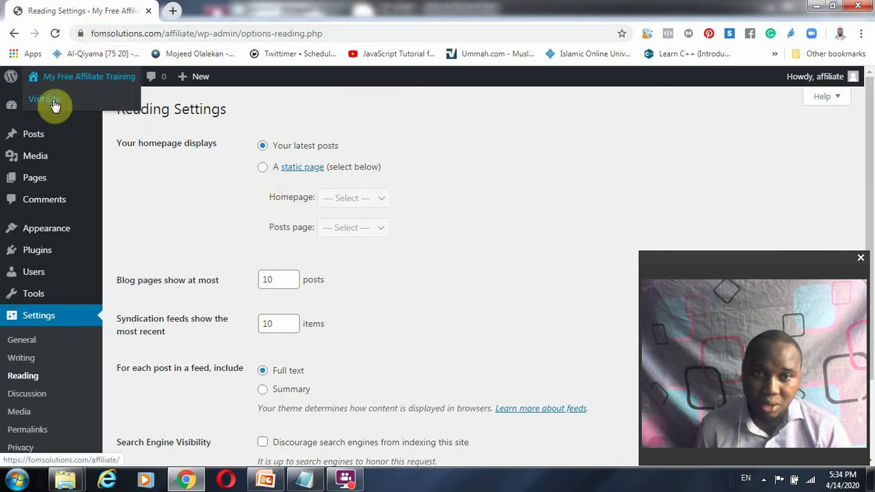
pyautogui.rightClick(54, 102)
pyautogui.click(124, 111)
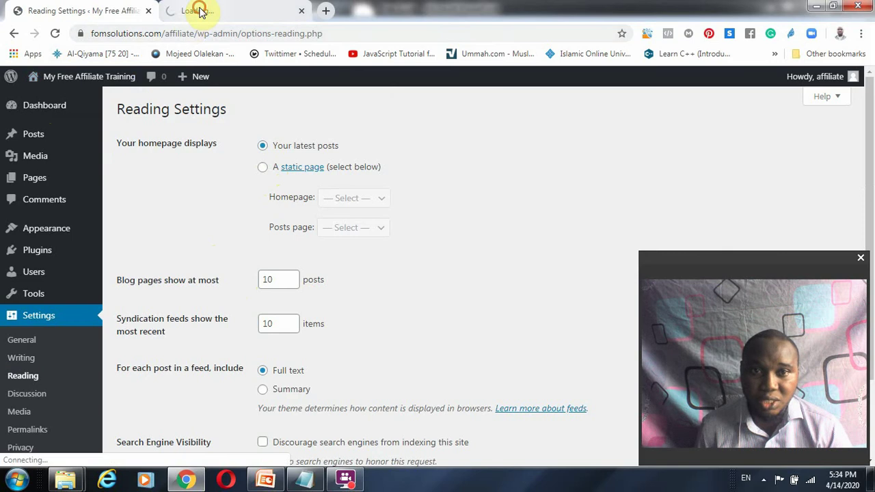
pyautogui.click(205, 10)
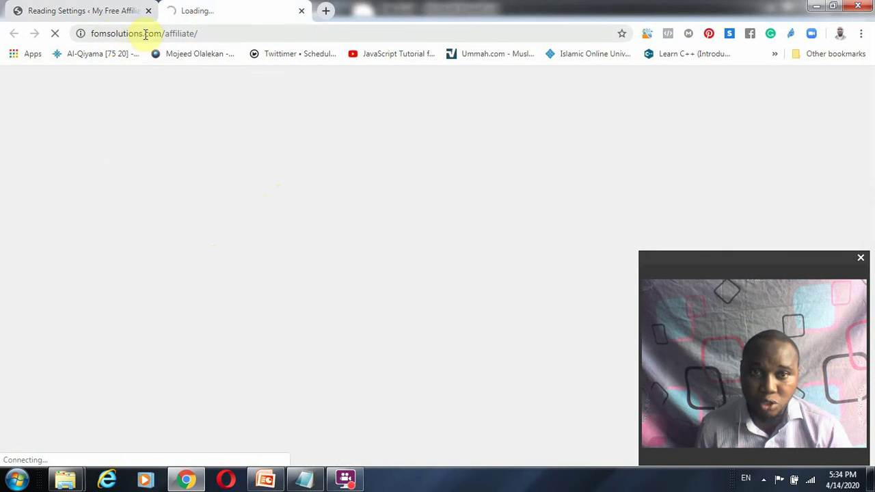
pyautogui.click(204, 33)
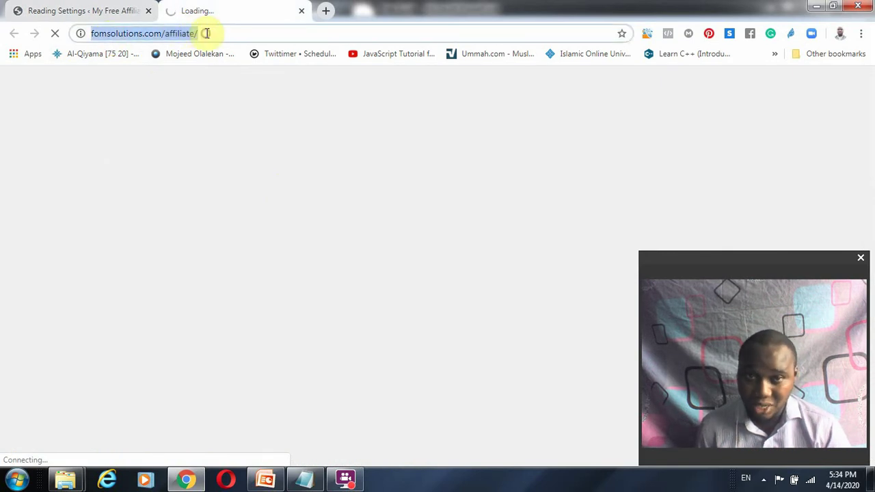
pyautogui.click(63, 11)
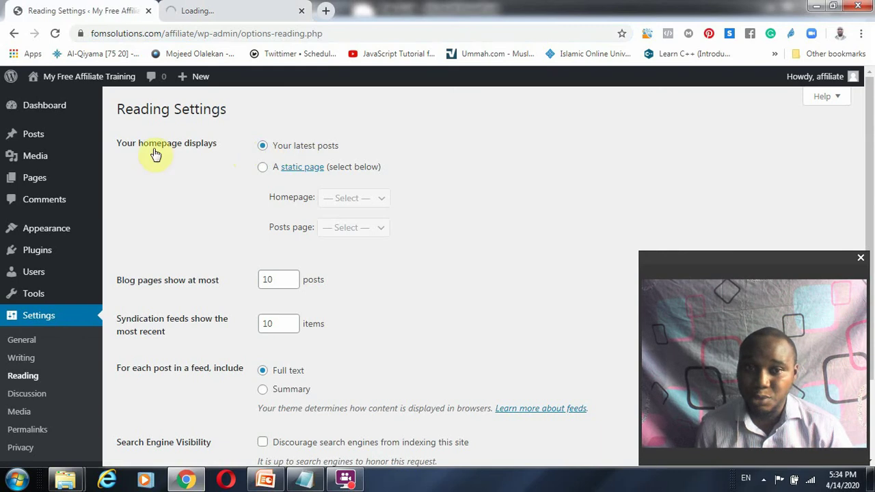
# View the site's front page from header to latest post, and go back to the Reading Settings
pyautogui.moveTo(39, 134)
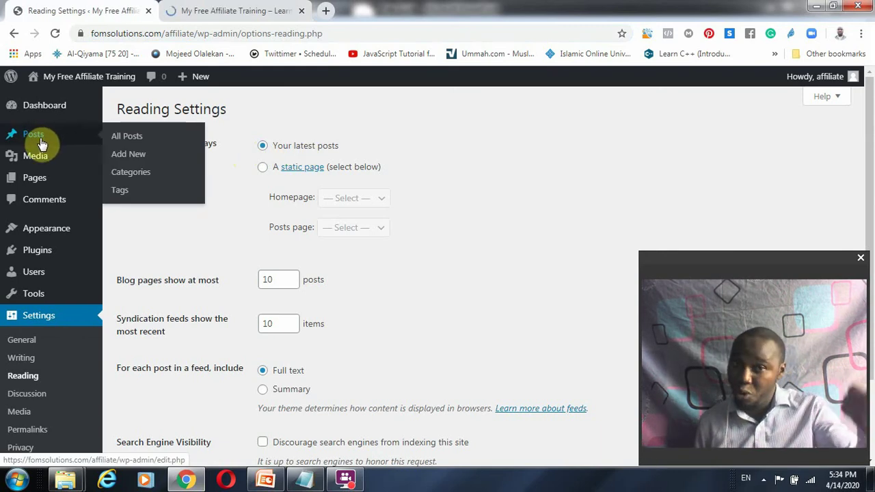
pyautogui.click(192, 12)
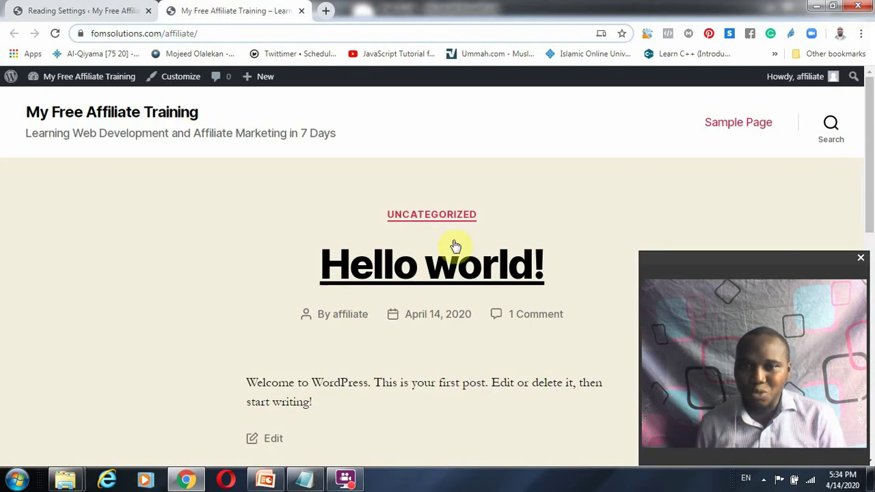
pyautogui.scroll(-1, 305, 227)
pyautogui.scroll(-2, 401, 259)
pyautogui.scroll(3, 400, 262)
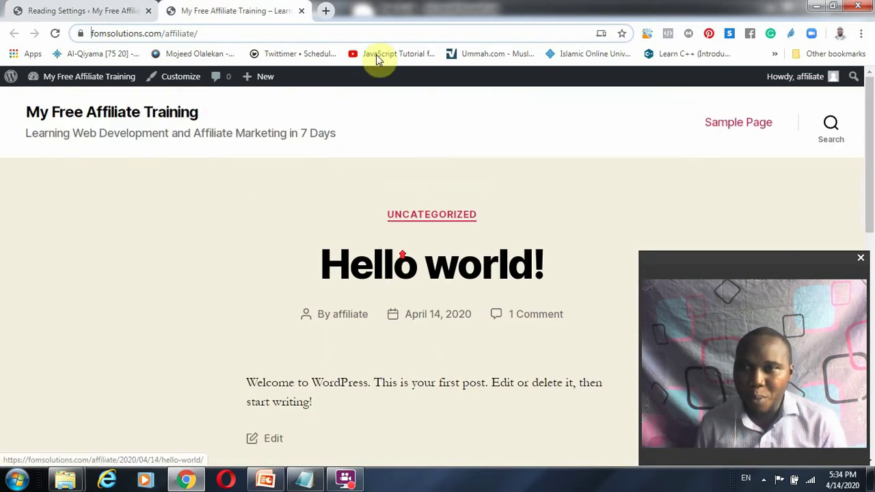
pyautogui.click(117, 9)
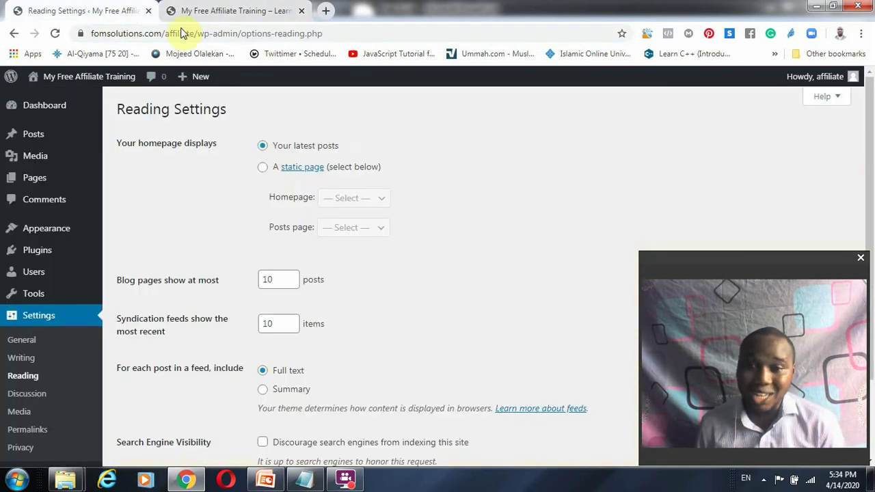
# Try displaying a static page as the homepage, check the available homepage choices, and switch back to Your latest posts
pyautogui.click(263, 171)
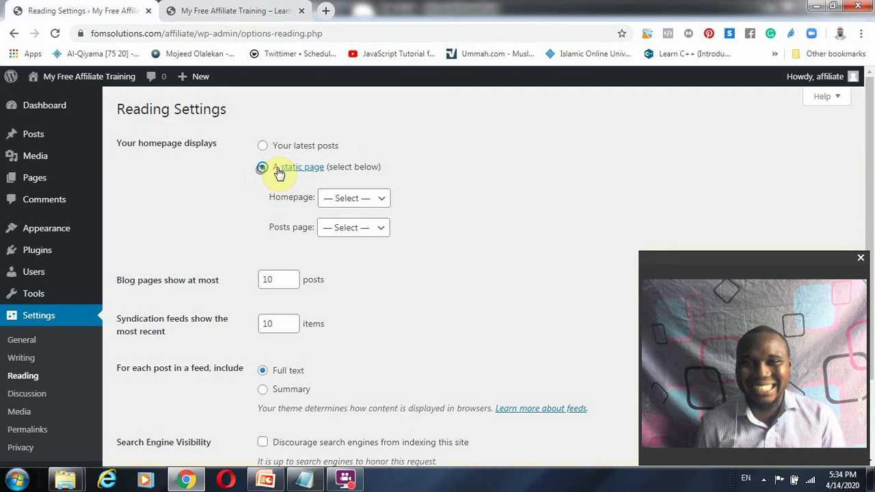
pyautogui.click(379, 198)
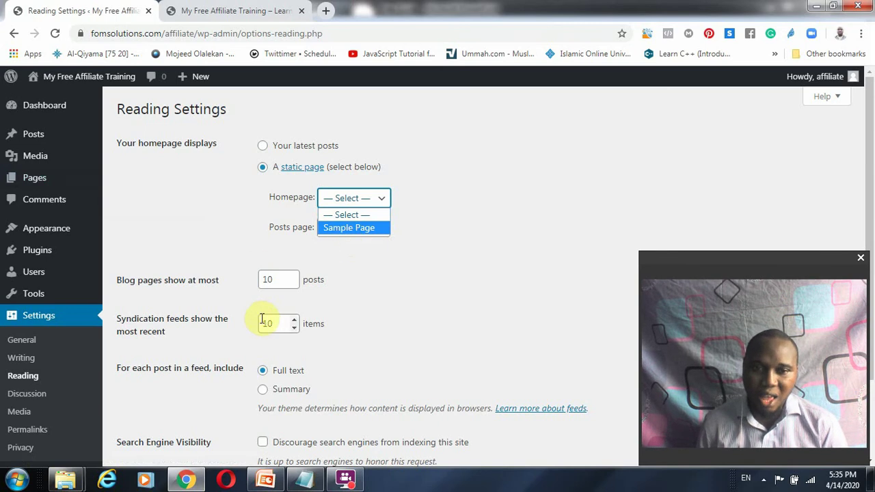
pyautogui.scroll(-3, 267, 363)
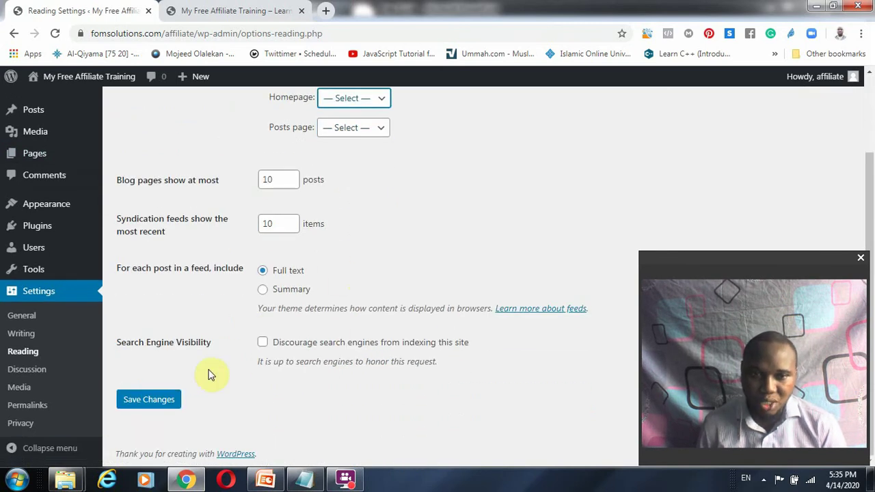
pyautogui.click(159, 406)
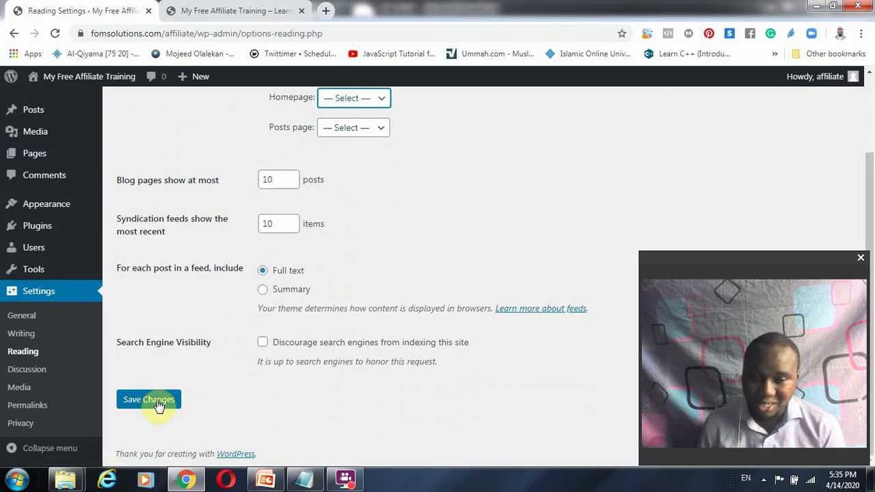
pyautogui.scroll(3, 445, 294)
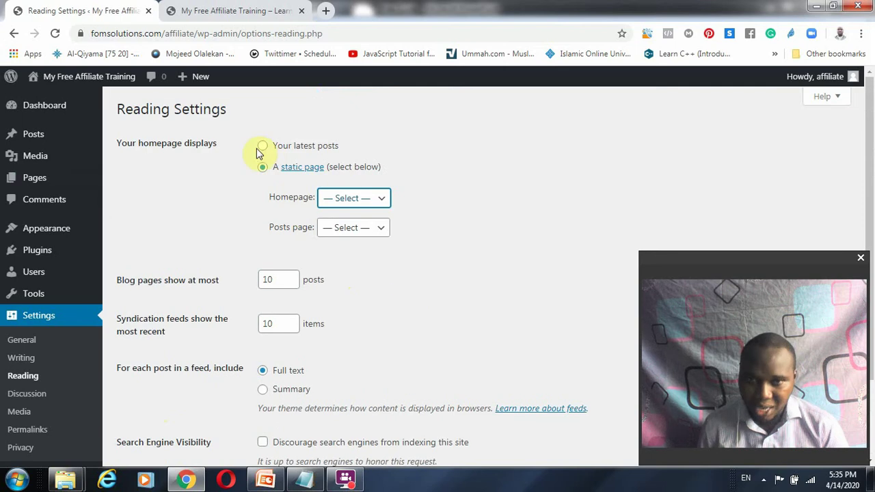
pyautogui.click(264, 147)
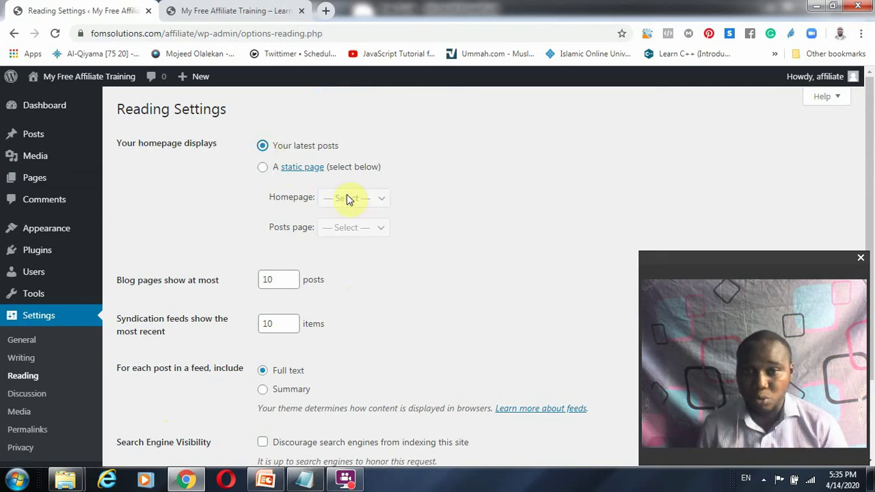
# Switch to the PowerPoint presentation and highlight Landing Pages, Blog, Professional Site and E-commerce one after another on the Understanding WordPress slide
pyautogui.click(265, 478)
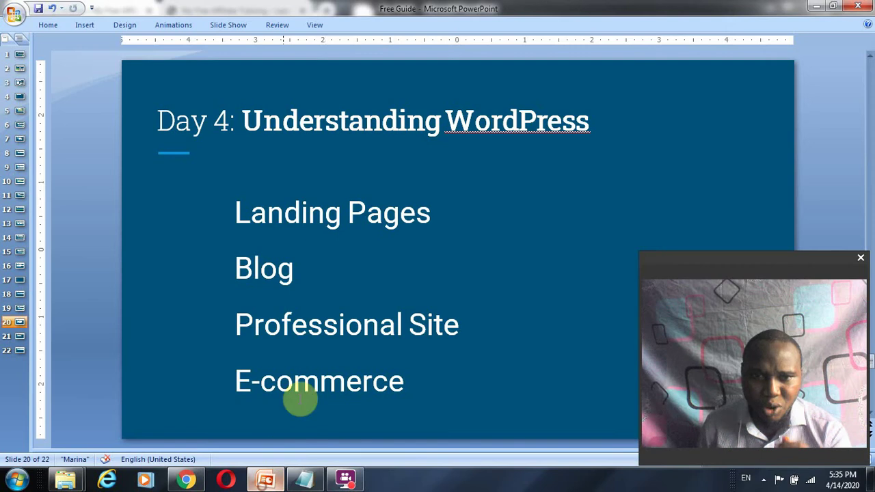
pyautogui.moveTo(437, 220); pyautogui.dragTo(222, 208)
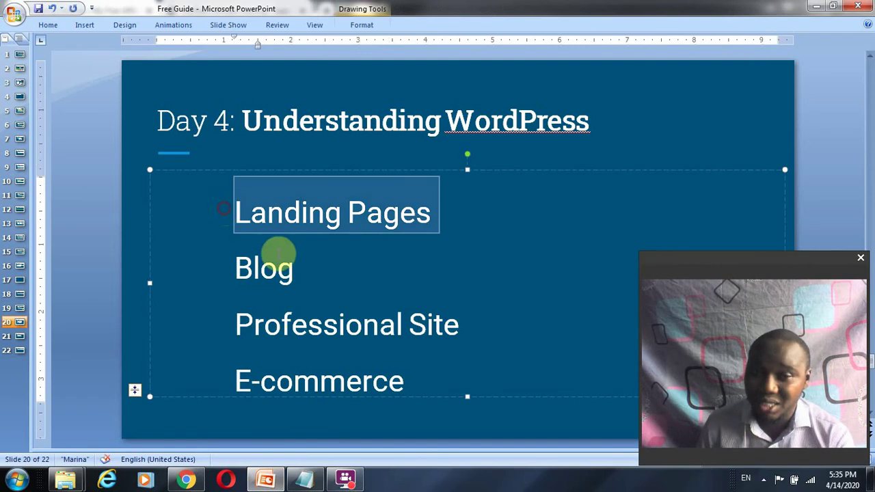
pyautogui.moveTo(307, 277); pyautogui.dragTo(214, 276)
pyautogui.moveTo(478, 328); pyautogui.dragTo(262, 330)
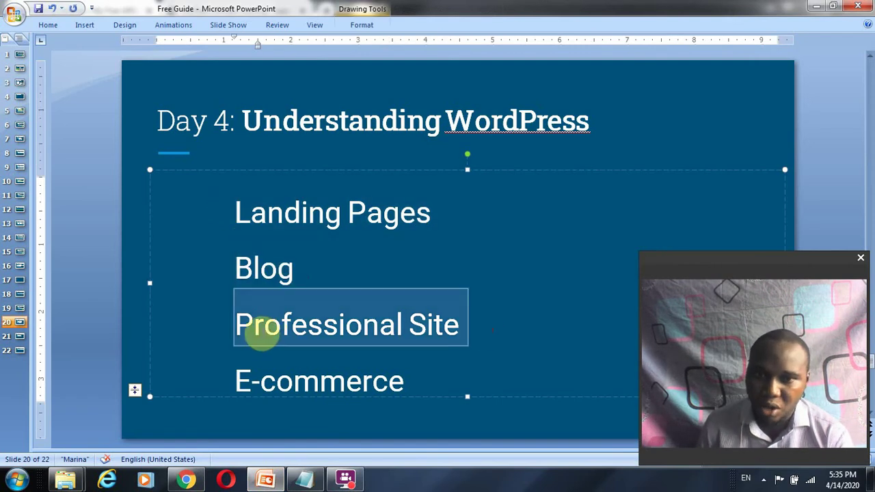
pyautogui.moveTo(416, 389); pyautogui.dragTo(226, 380)
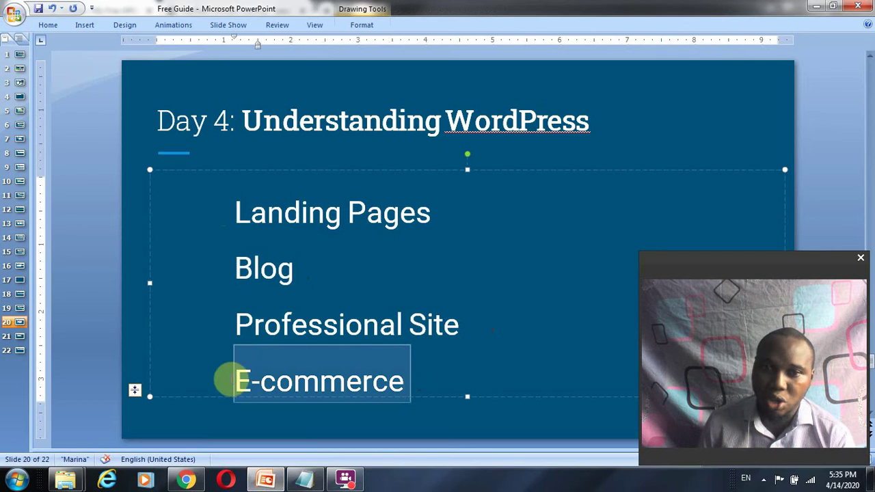
# Switch back to the browser and review the site's Discussion Settings and Media Settings from start to end
pyautogui.click(185, 480)
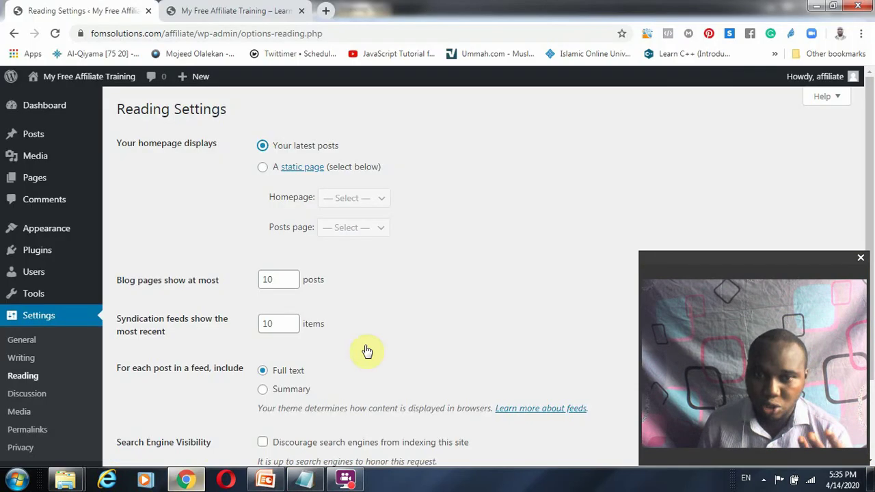
pyautogui.scroll(-1, 27, 380)
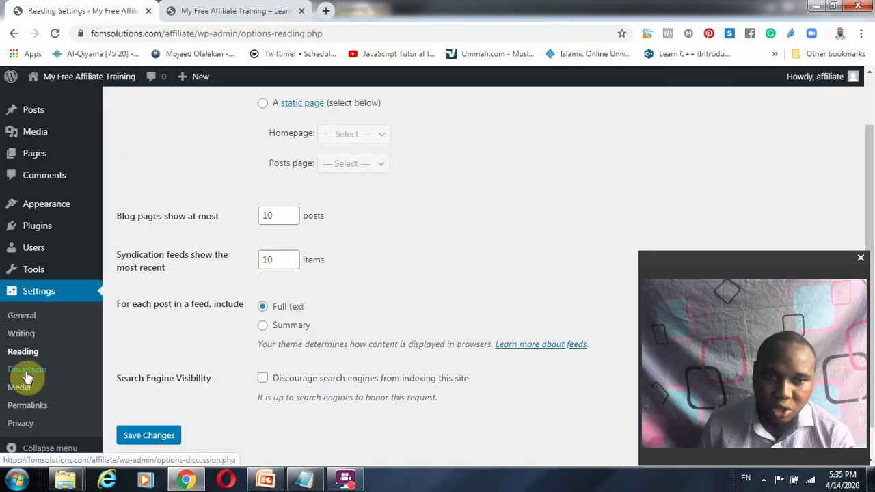
pyautogui.click(27, 371)
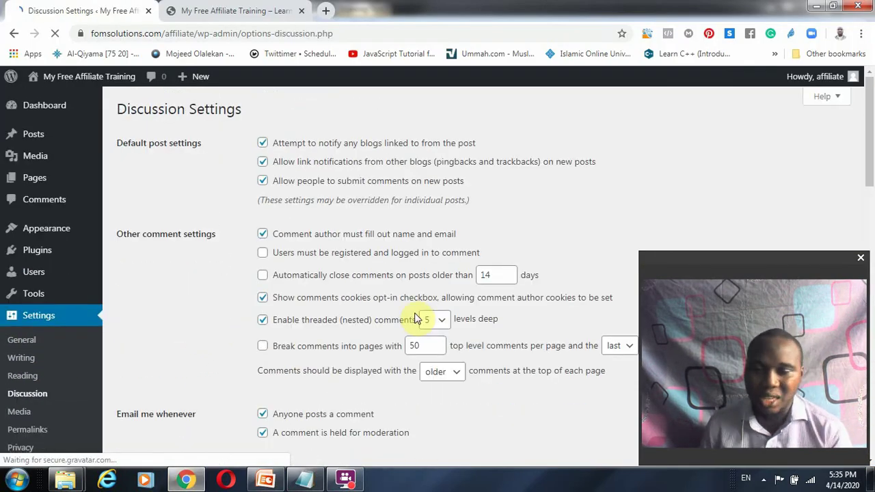
pyautogui.scroll(-15, 298, 236)
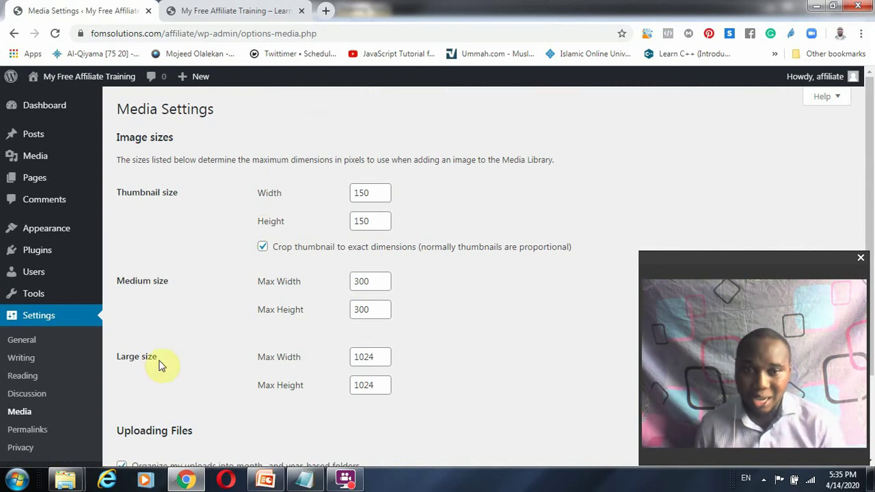
pyautogui.scroll(-2, 362, 385)
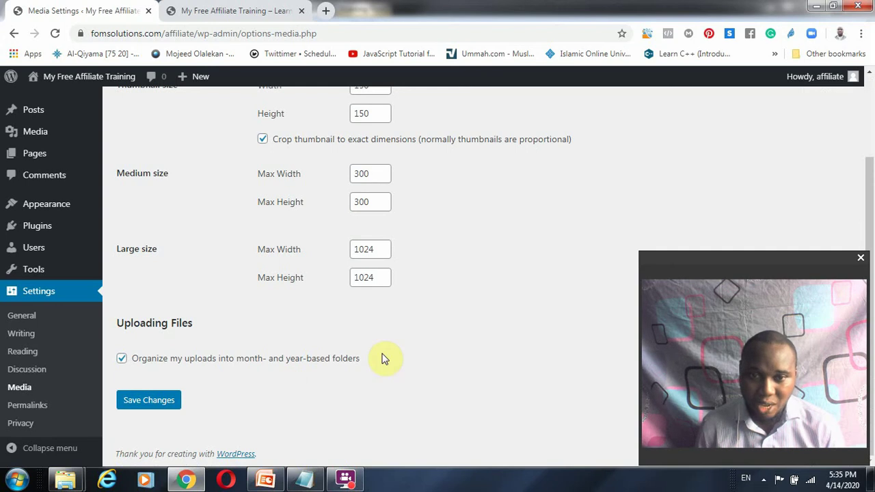
pyautogui.click(164, 381)
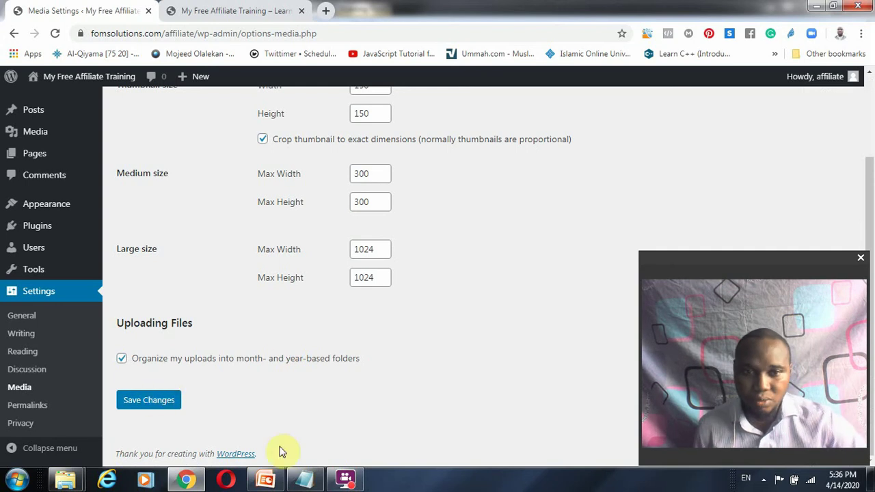
# Open the Permalink Settings and choose the Post name URL structure
pyautogui.click(44, 406)
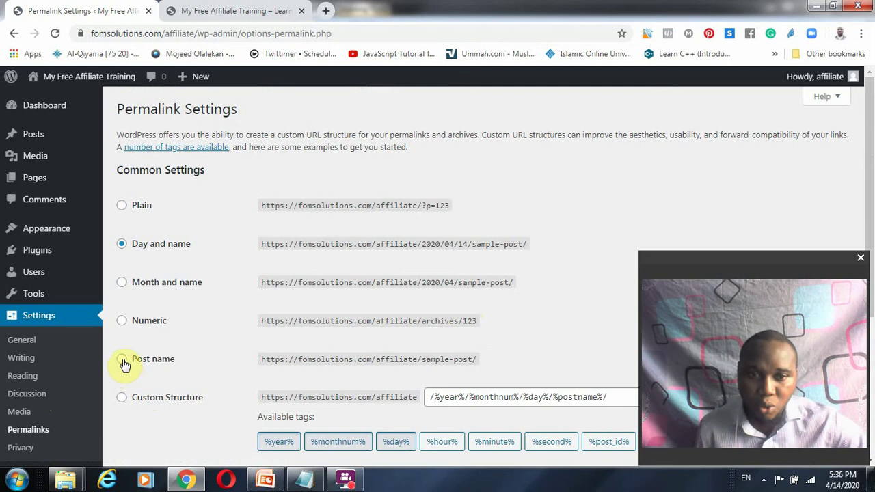
pyautogui.click(345, 478)
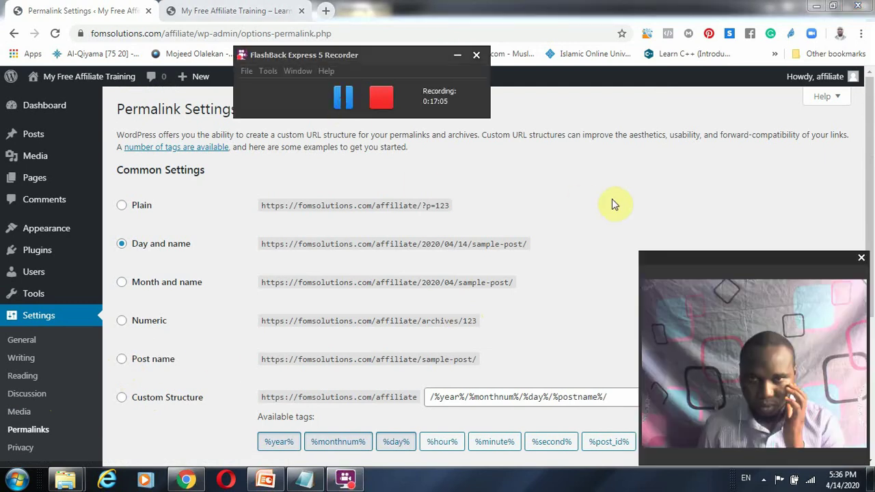
pyautogui.click(611, 199)
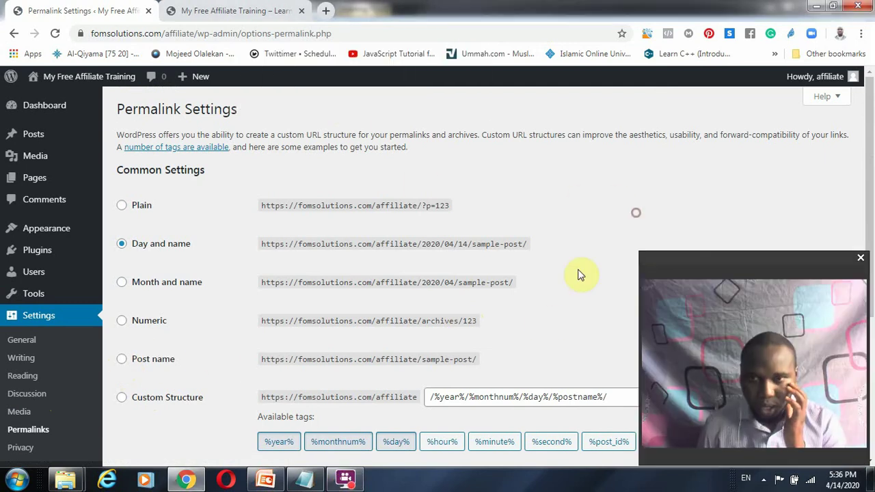
pyautogui.click(121, 362)
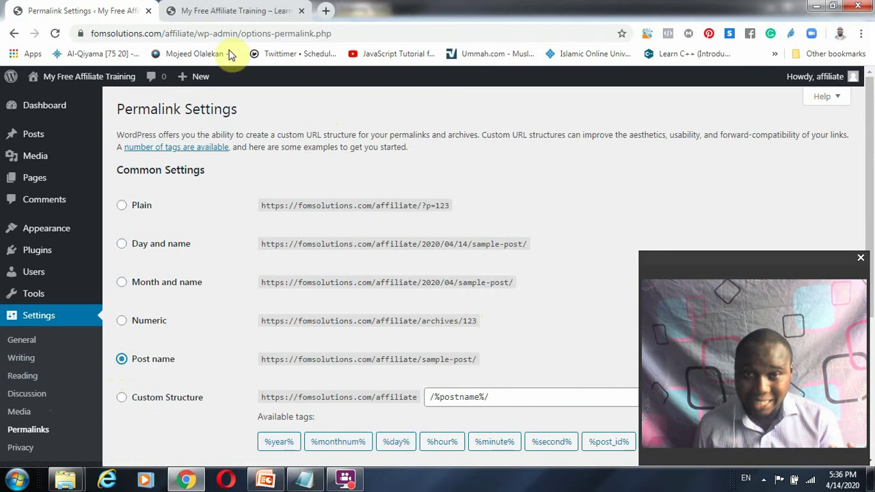
# Open the site's Sample Page, highlight sample-page in its address, and compare it with the Permalink Settings
pyautogui.click(222, 8)
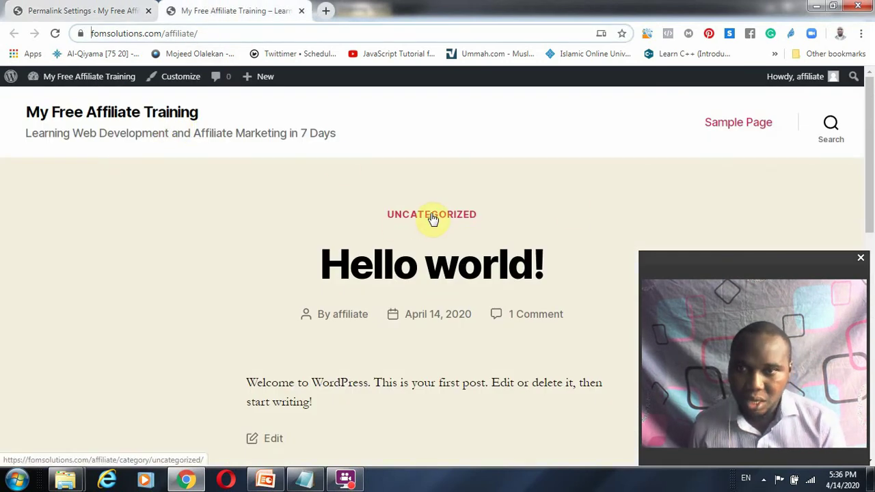
pyautogui.click(751, 126)
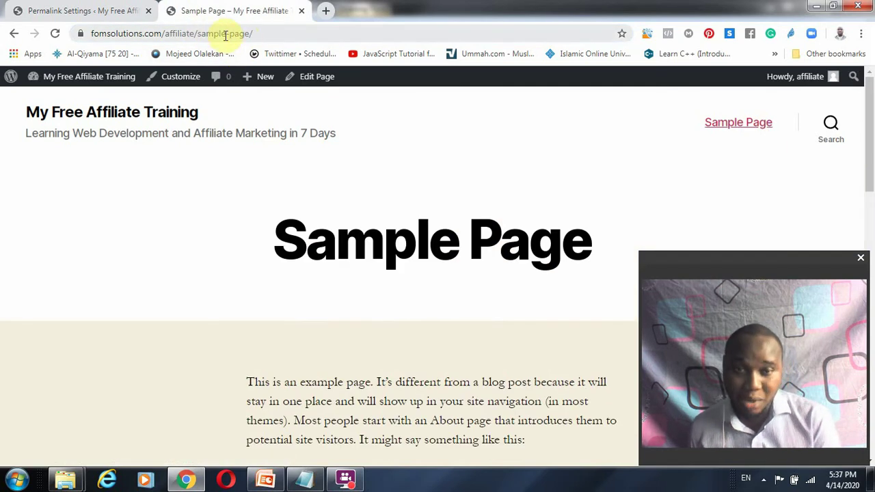
pyautogui.moveTo(197, 34); pyautogui.dragTo(258, 34)
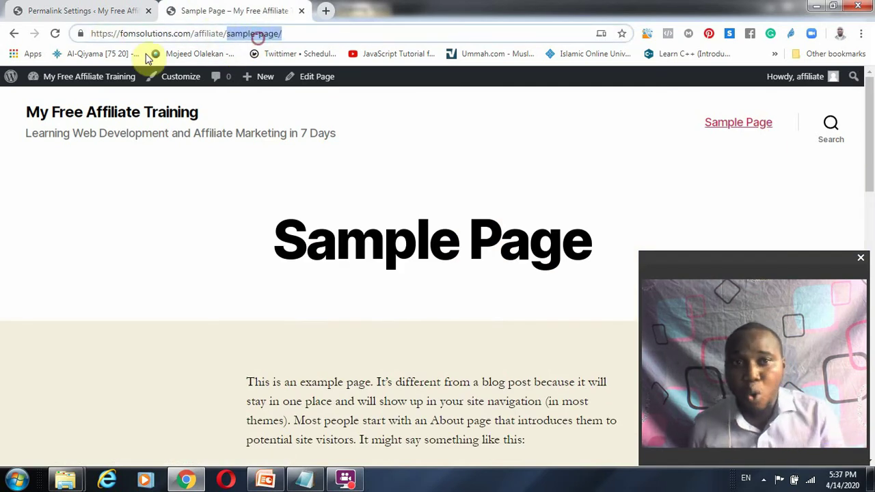
pyautogui.click(101, 14)
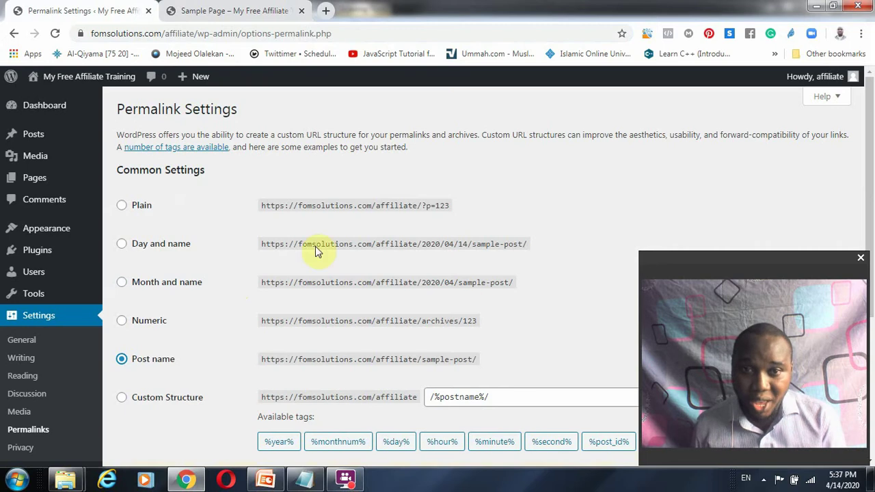
pyautogui.click(230, 10)
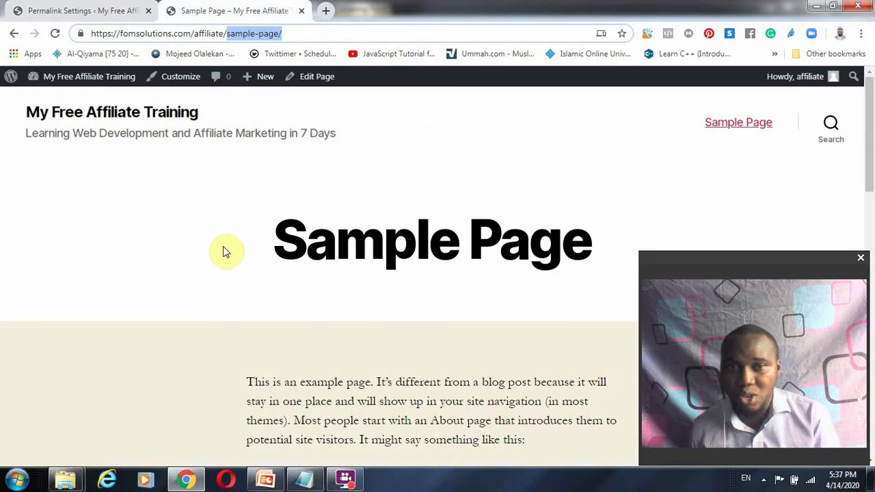
# Highlight the example endings of the Plain and Day and name permalinks, and check them against the Sample Page address
pyautogui.click(82, 11)
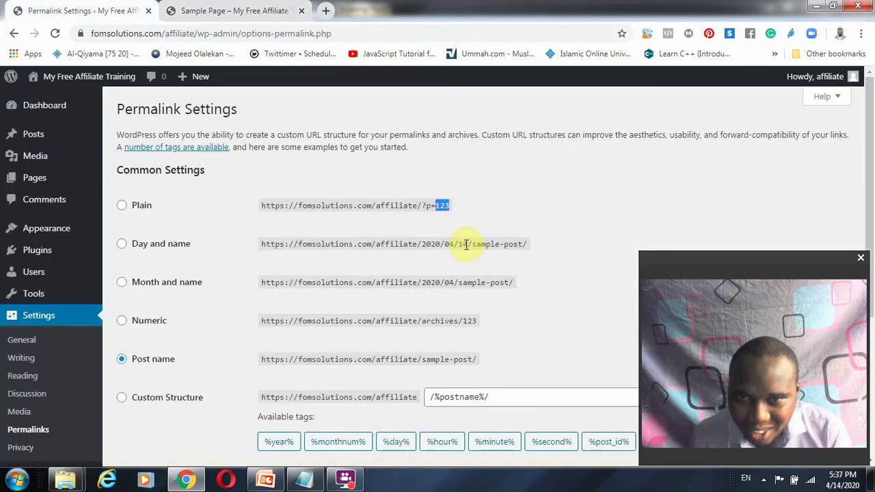
pyautogui.moveTo(466, 245); pyautogui.dragTo(572, 256)
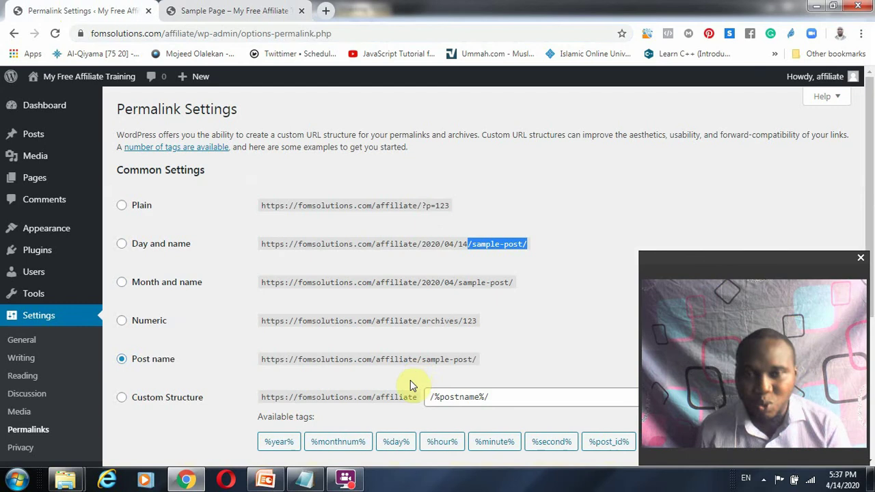
pyautogui.scroll(-1, 403, 336)
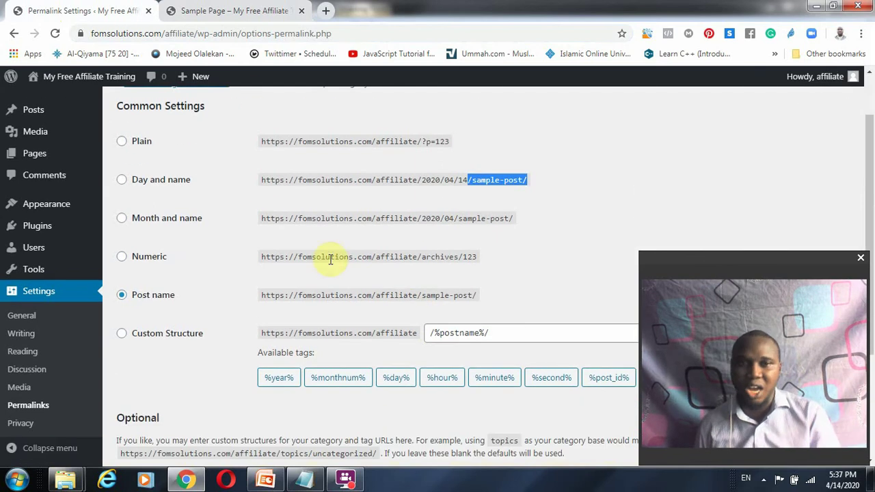
pyautogui.click(242, 9)
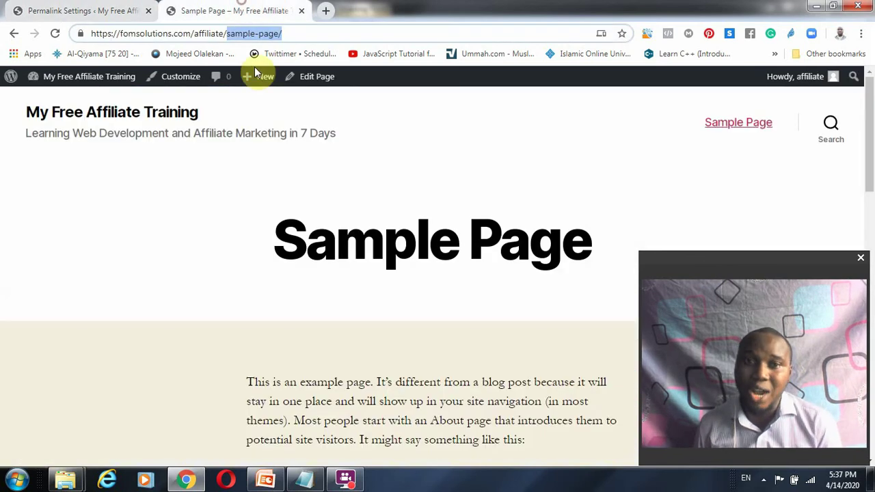
pyautogui.click(103, 6)
# Confirm Post name as the permalink structure and save the permalink changes
pyautogui.click(121, 296)
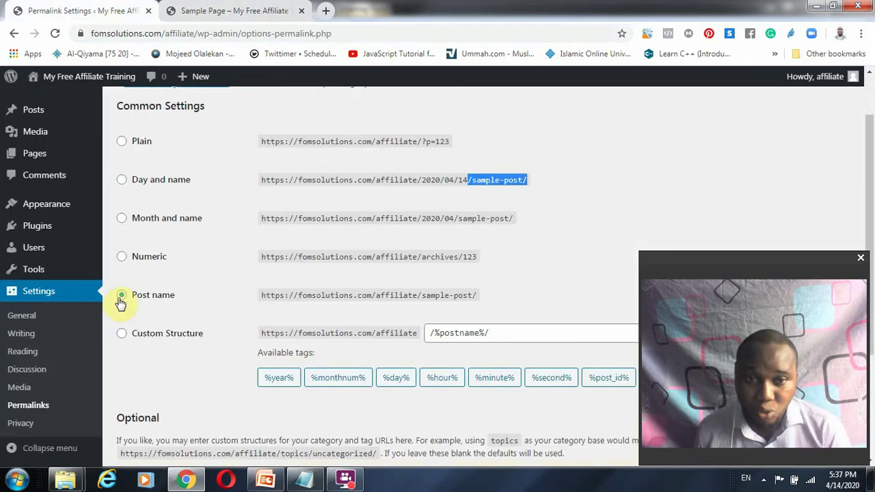
pyautogui.scroll(-2, 227, 299)
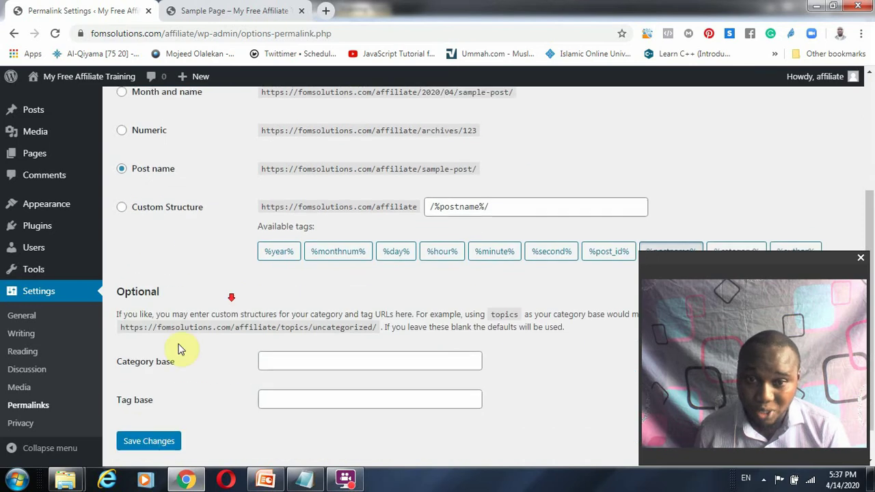
pyautogui.scroll(-1, 146, 437)
pyautogui.click(145, 400)
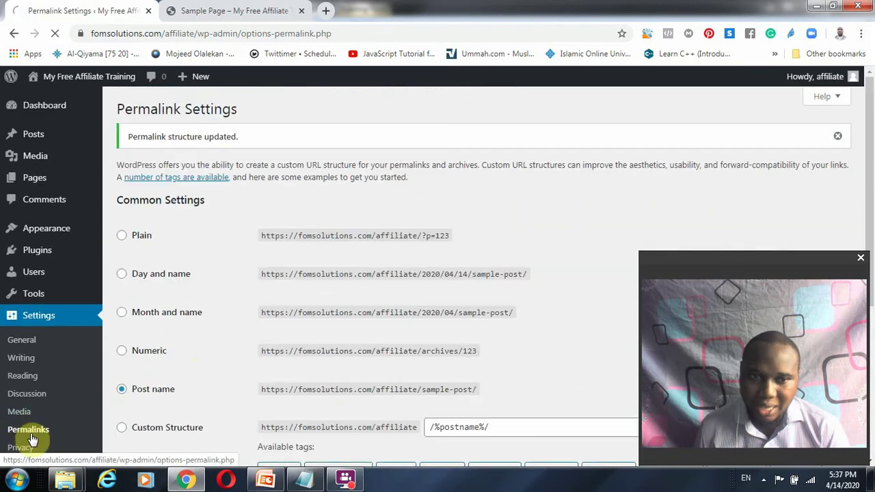
# Open the Privacy Settings, apply Privacy Policy as the site's privacy policy page, and return to the Dashboard
pyautogui.click(20, 428)
pyautogui.scroll(-4, 27, 416)
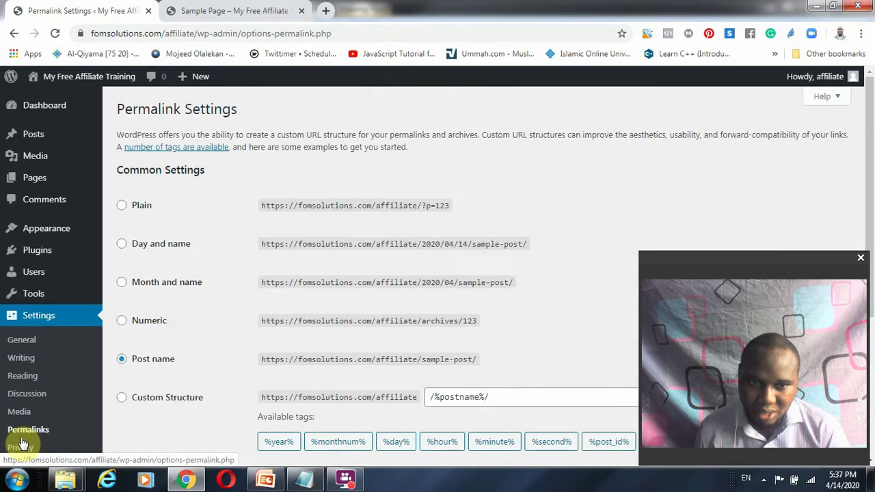
pyautogui.scroll(-5, 21, 427)
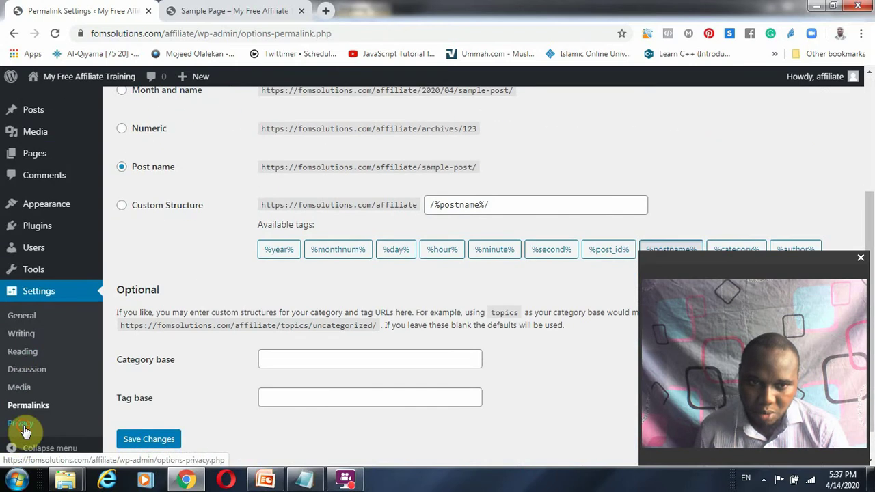
pyautogui.click(22, 427)
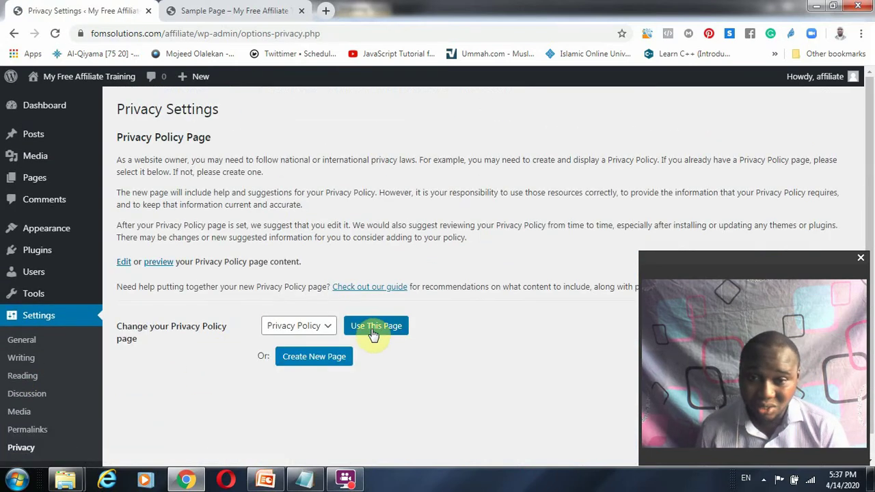
pyautogui.click(318, 328)
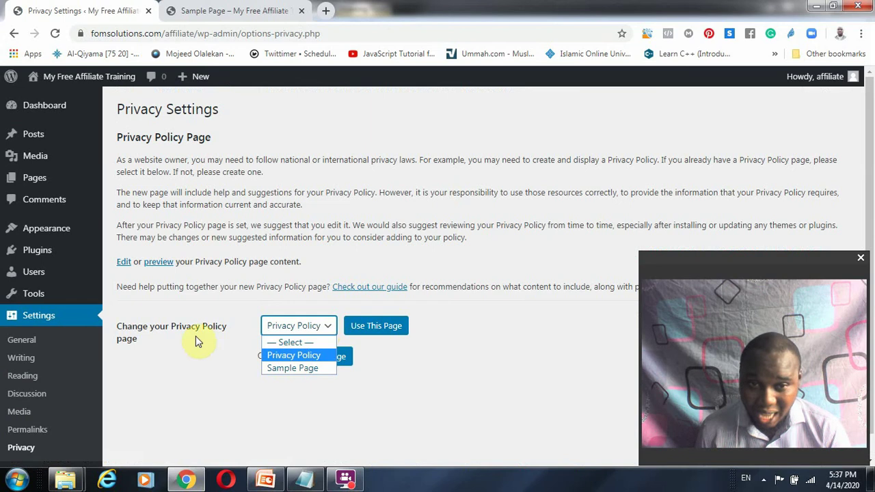
pyautogui.click(455, 316)
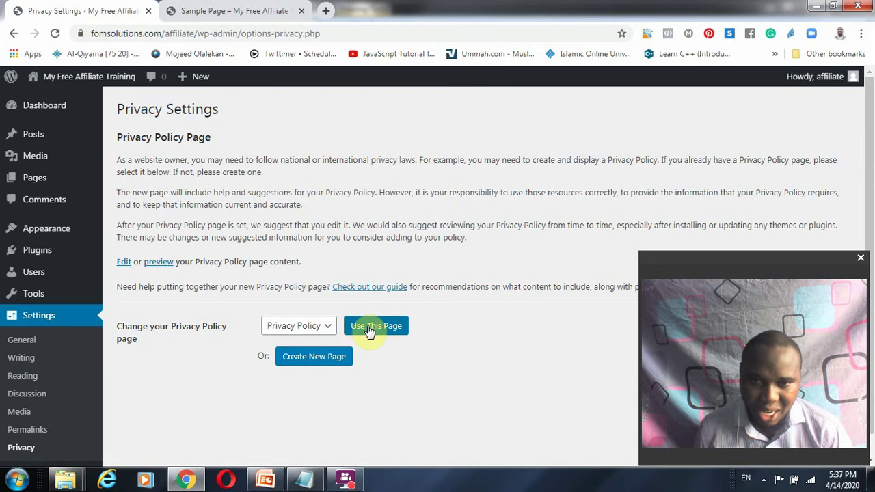
pyautogui.click(393, 326)
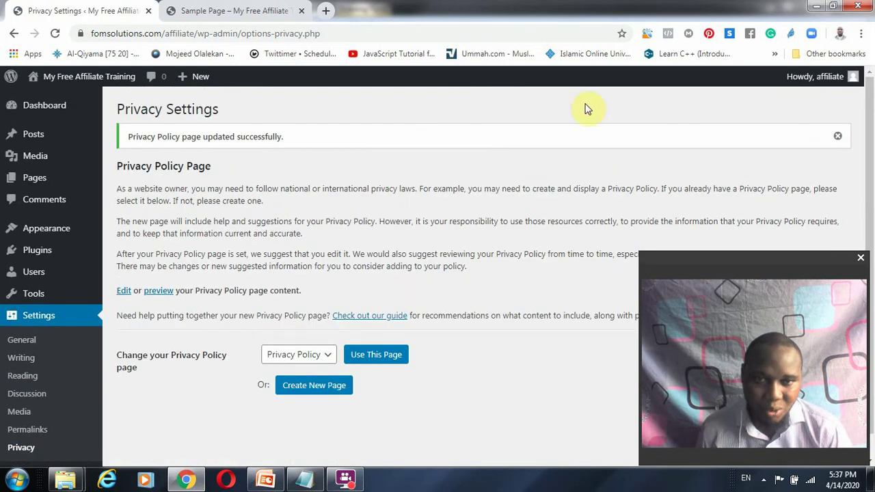
pyautogui.click(48, 106)
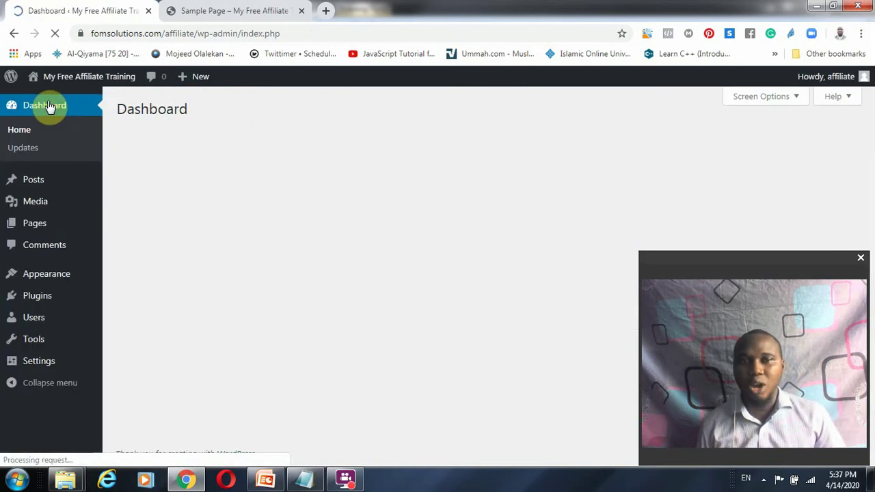
# Switch to the PowerPoint presentation and highlight the four site types on slide 20, and Themes, Plugins and Page Builders on slide 21
pyautogui.click(265, 479)
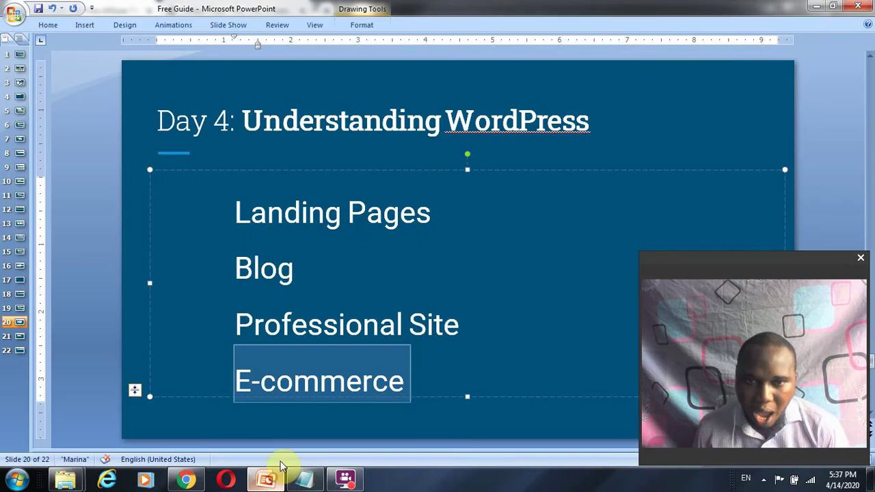
pyautogui.moveTo(239, 213); pyautogui.dragTo(512, 372)
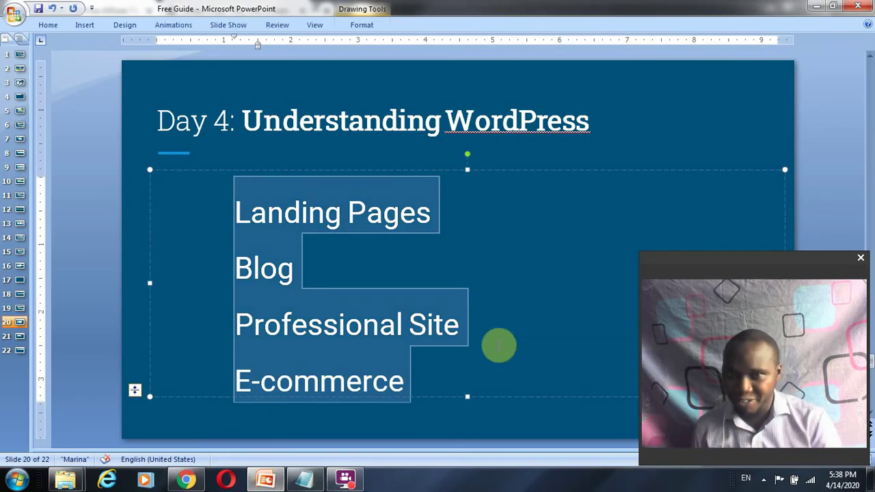
pyautogui.scroll(-1, 545, 292)
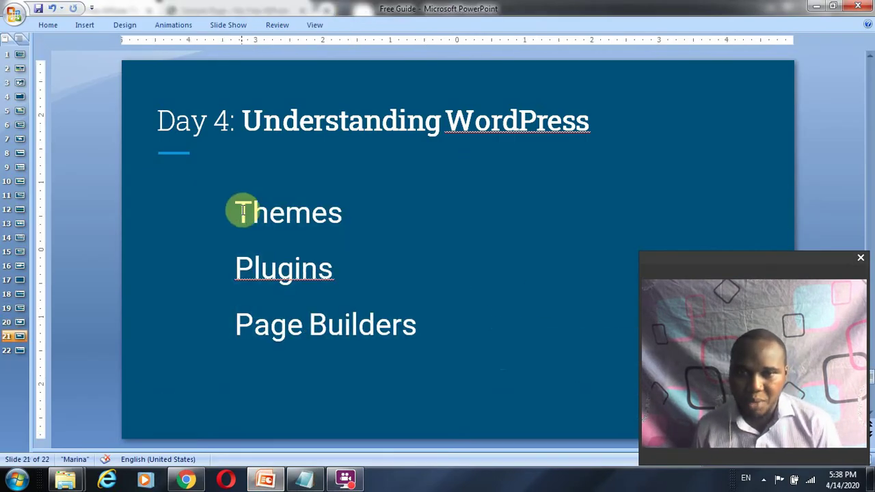
pyautogui.moveTo(231, 211); pyautogui.dragTo(426, 337)
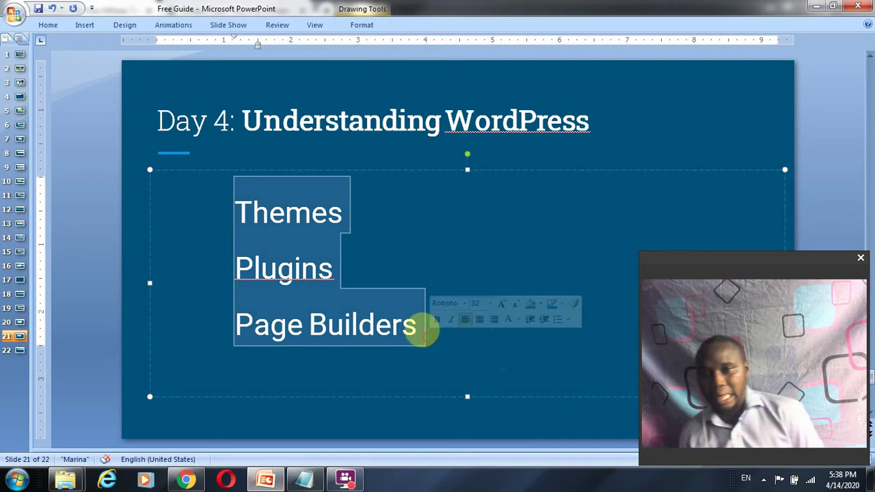
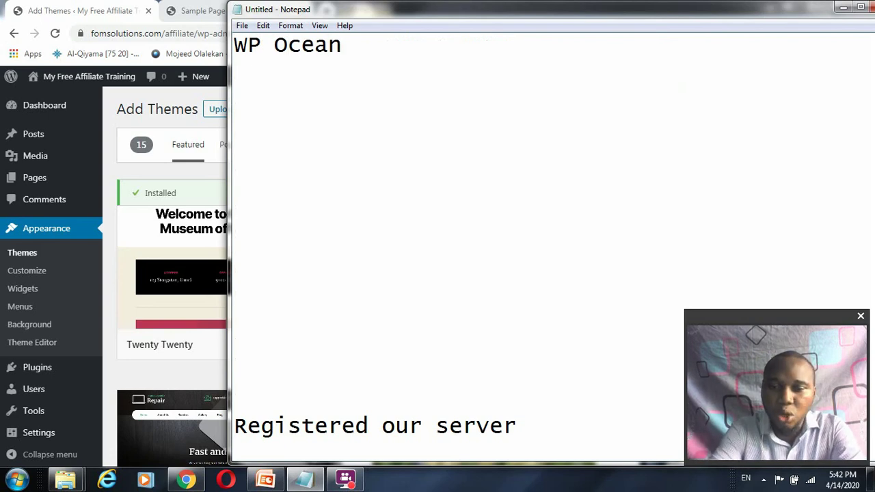
# Correct the theme name in the Notepad note to OceanWP
pyautogui.press('BackSpace')
pyautogui.press('BackSpace')
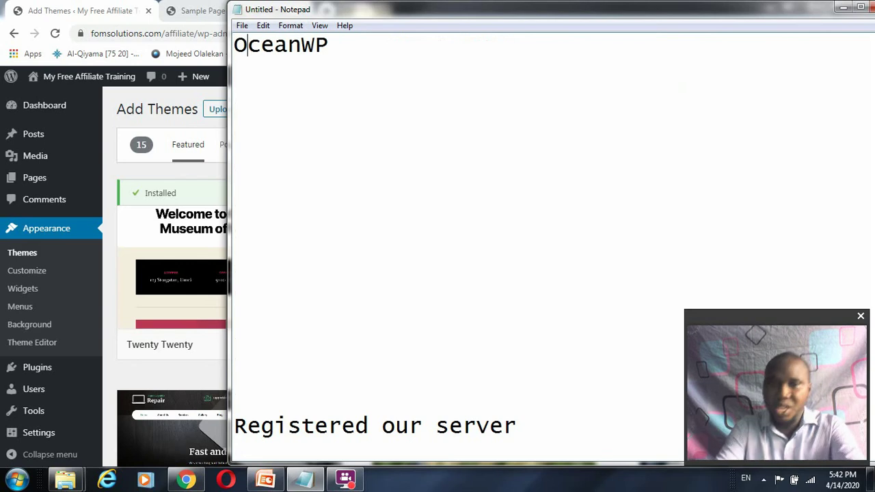
# Add Astra as a second theme name in the Notepad note and search WordPress's Add Themes page for "astra"
pyautogui.press('Return')
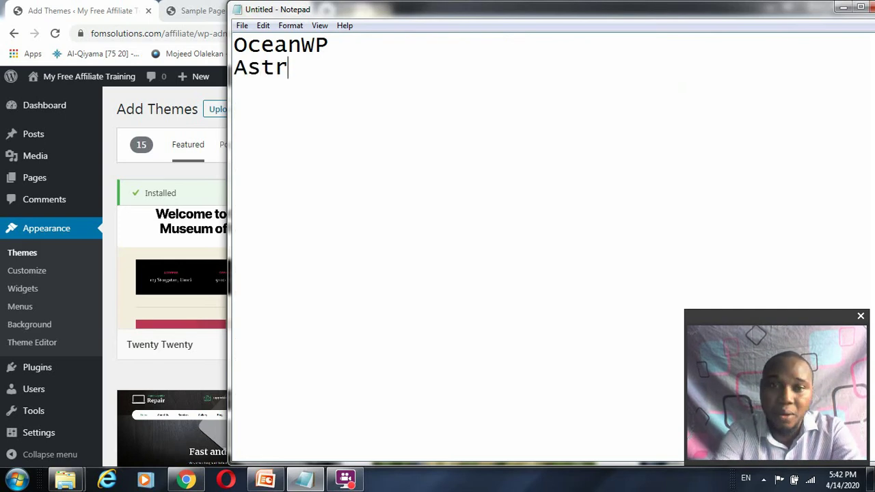
pyautogui.click(110, 274)
pyautogui.click(687, 147)
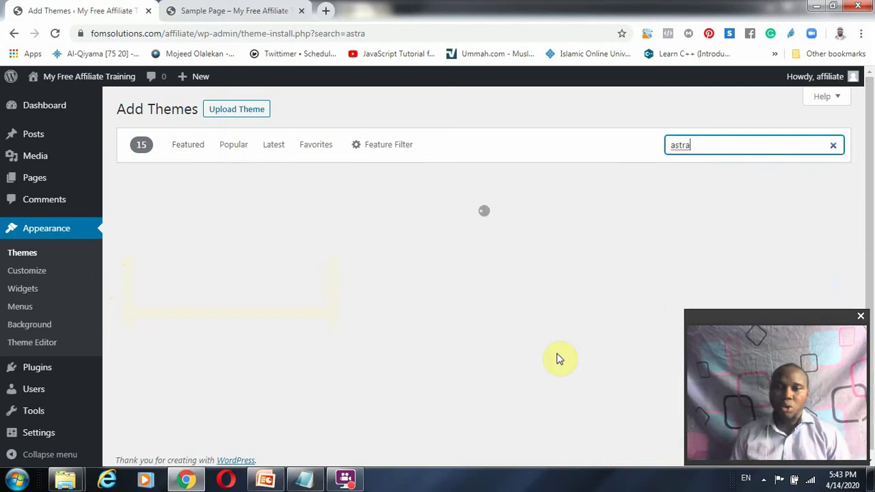
# Install the Astra theme from the search results and activate it on the site
pyautogui.moveTo(227, 313)
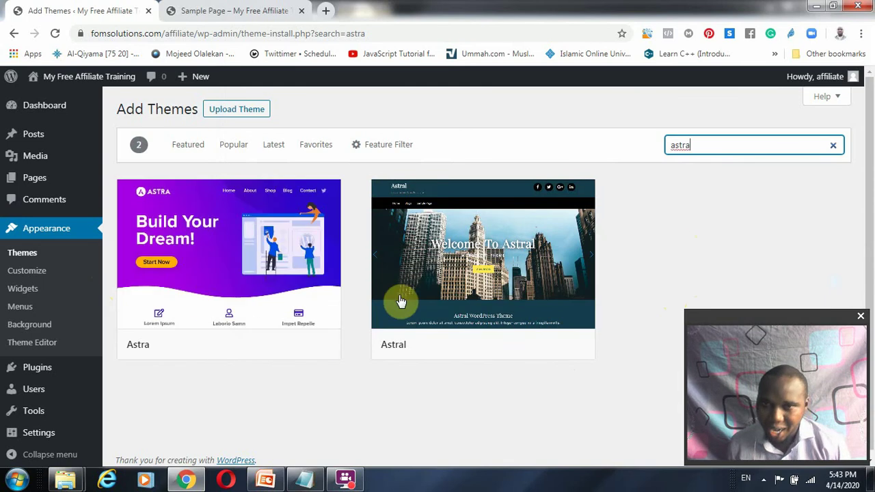
pyautogui.click(265, 347)
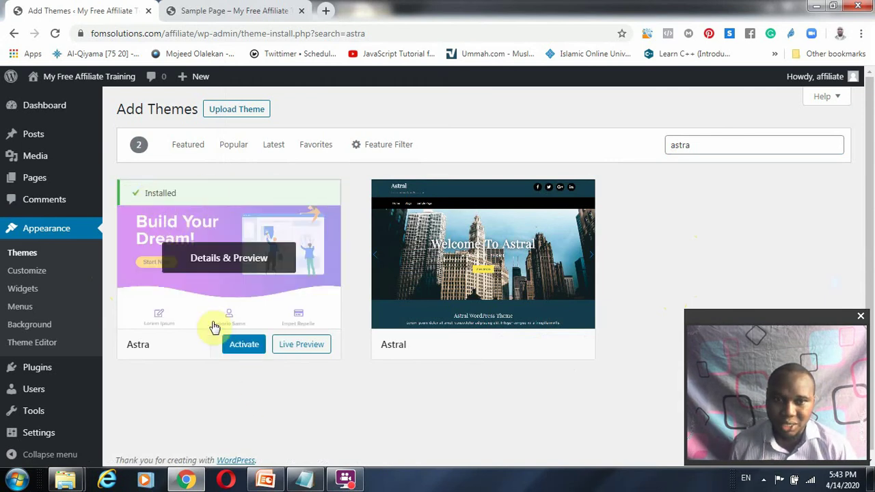
pyautogui.click(242, 345)
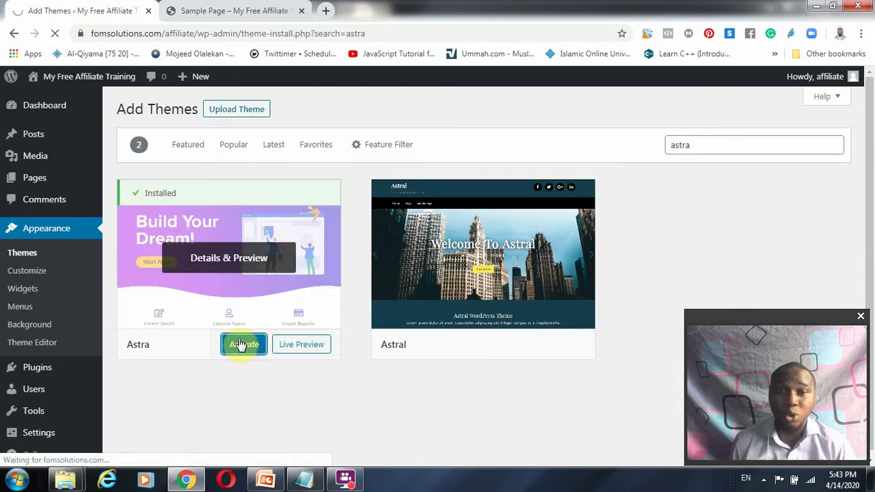
# Reload the site's Sample Page, open the home page, and examine the activated theme's layout down to the footer
pyautogui.click(264, 8)
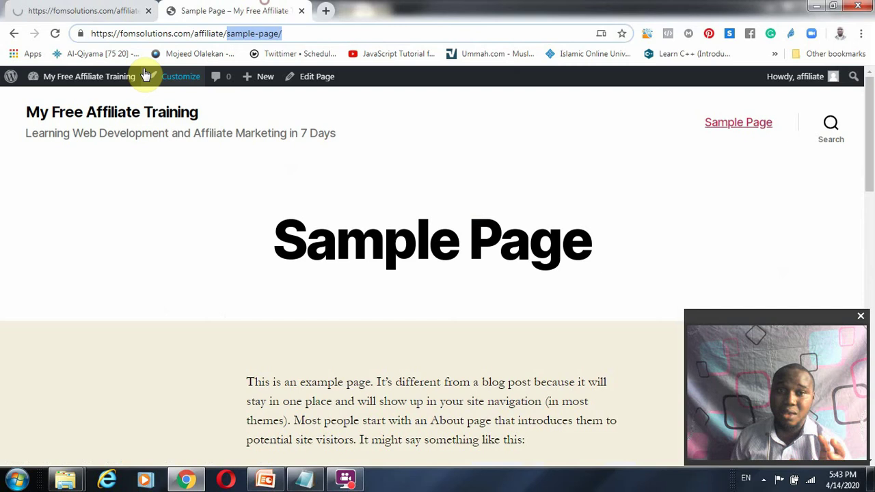
pyautogui.click(55, 34)
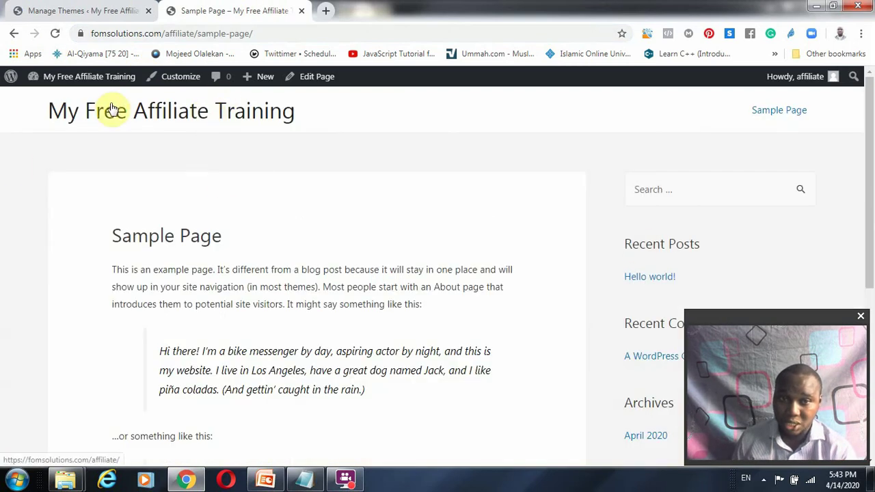
pyautogui.click(101, 116)
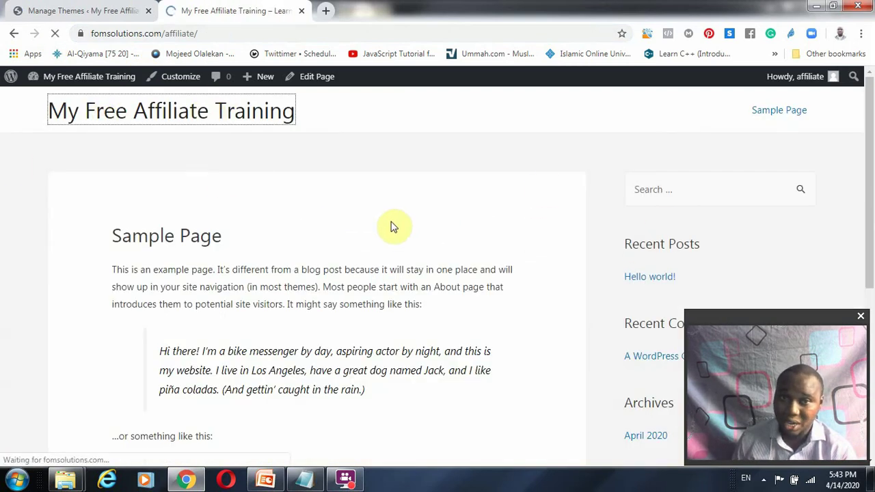
pyautogui.scroll(-5, 472, 231)
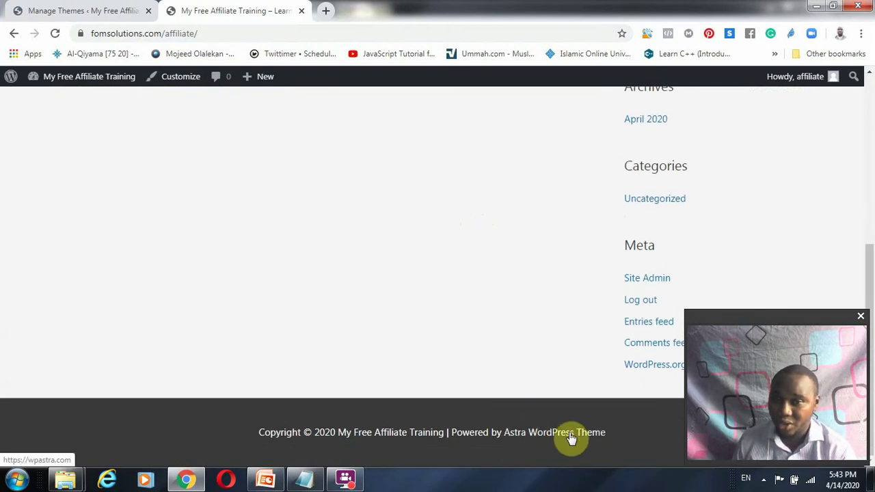
# Return to the WordPress admin Dashboard and open the Astra Options page
pyautogui.click(76, 10)
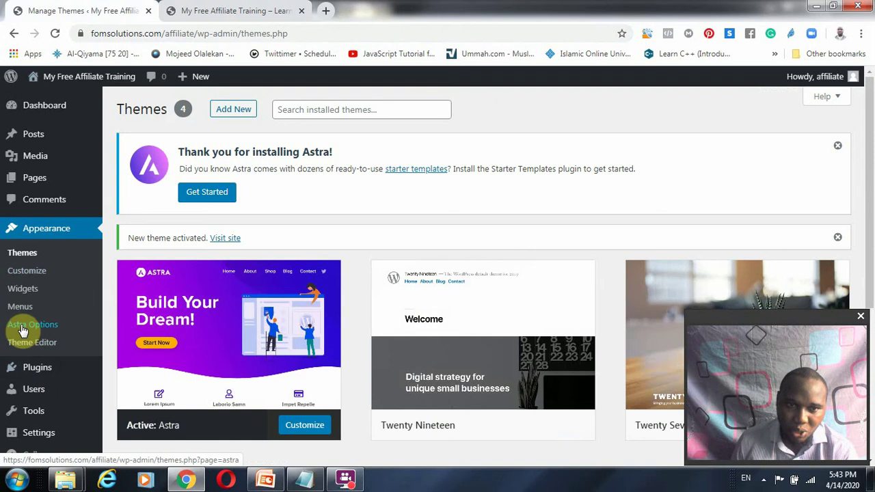
pyautogui.click(39, 112)
pyautogui.moveTo(47, 135)
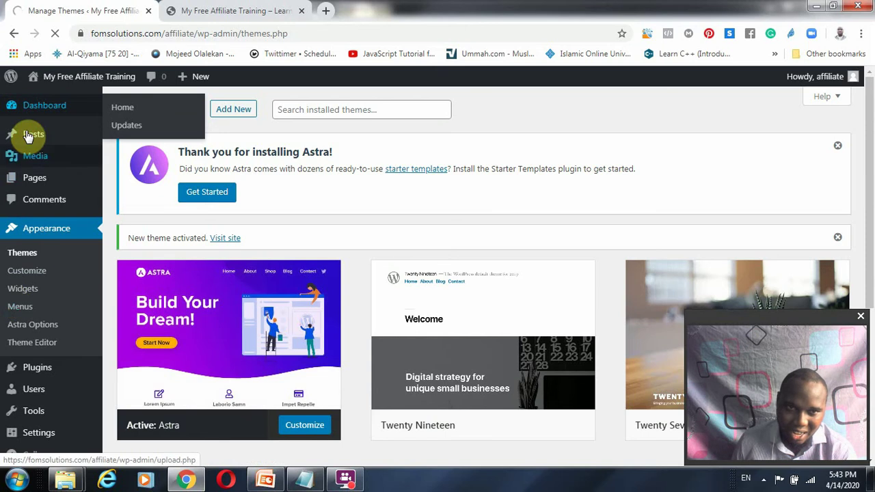
pyautogui.scroll(-4, 14, 308)
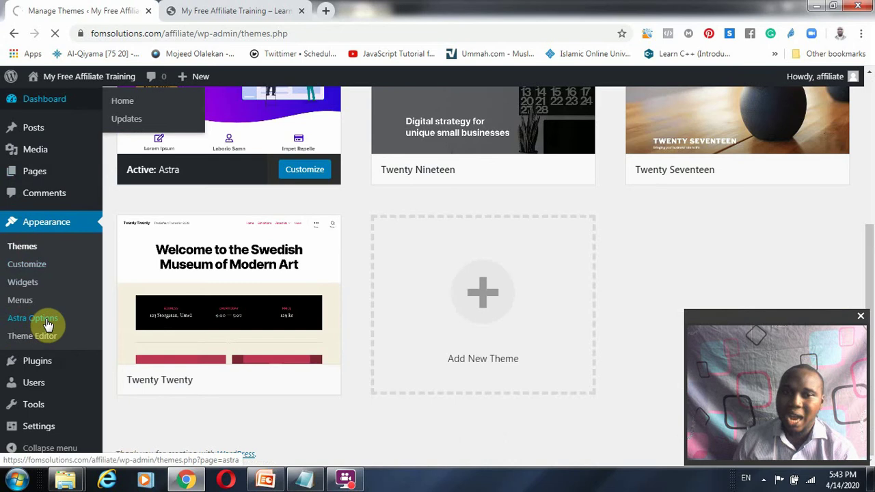
pyautogui.moveTo(157, 270)
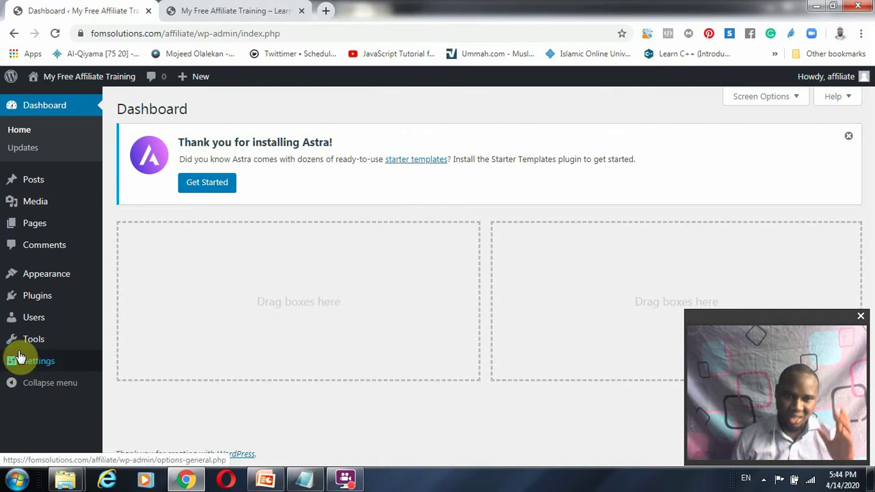
pyautogui.moveTo(43, 278)
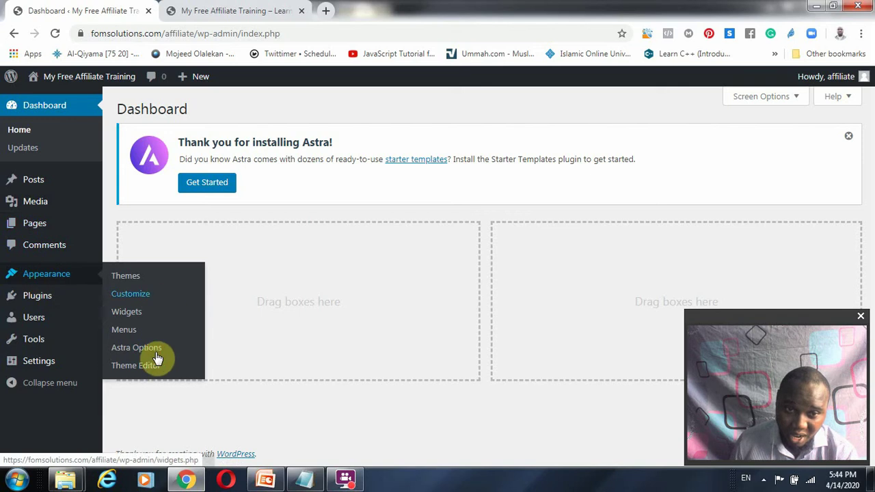
pyautogui.click(154, 352)
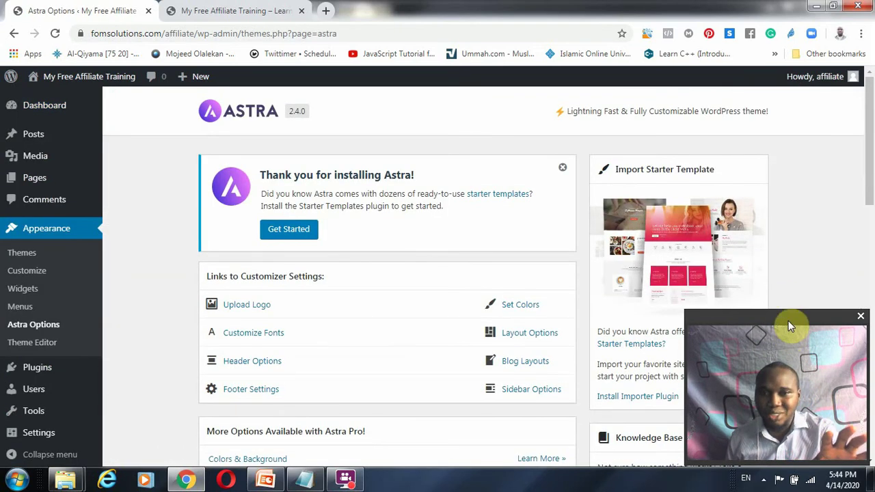
# Examine the Astra Options page, covering the customizer links, Astra Pro options and free plugins that extend the theme
pyautogui.scroll(-4, 635, 348)
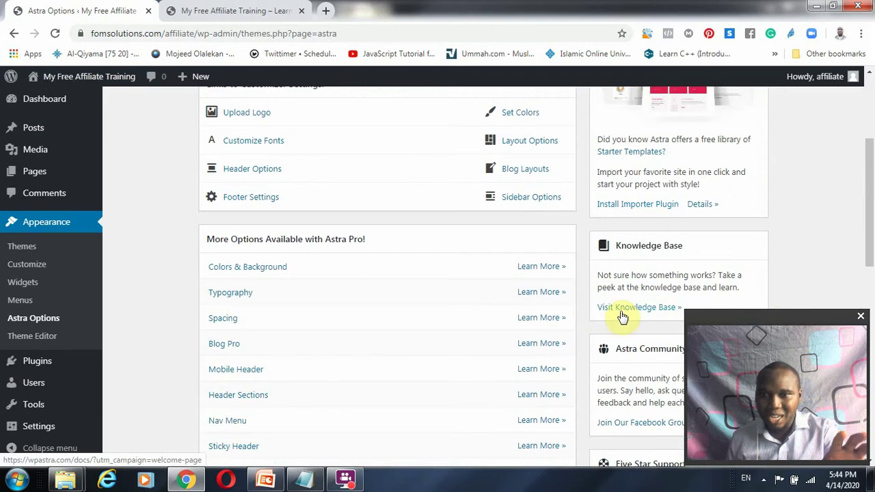
pyautogui.scroll(-8, 589, 311)
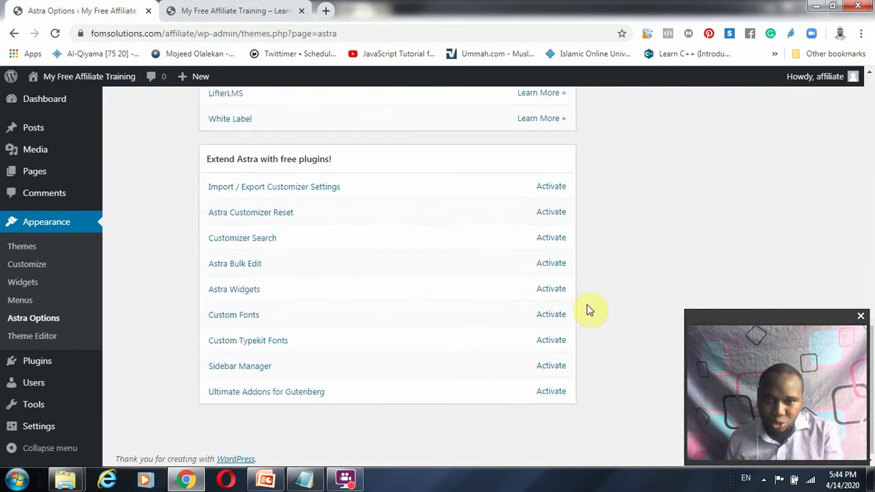
pyautogui.scroll(12, 479, 359)
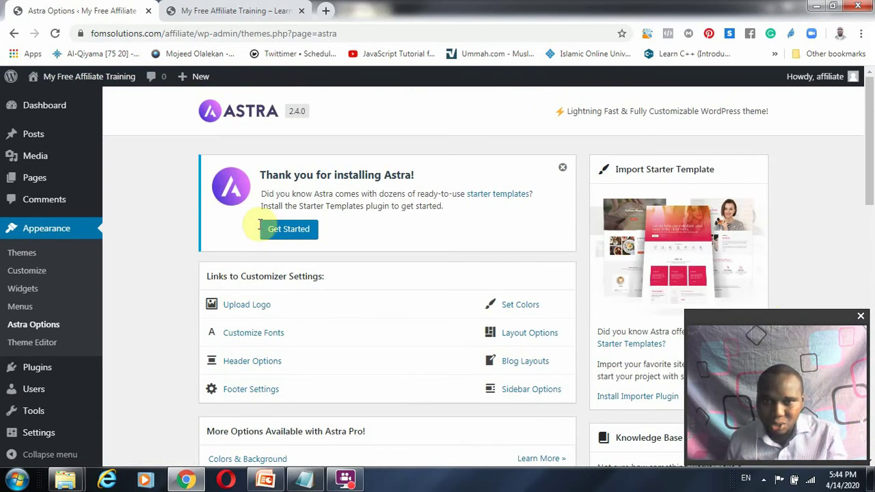
pyautogui.scroll(-1, 478, 307)
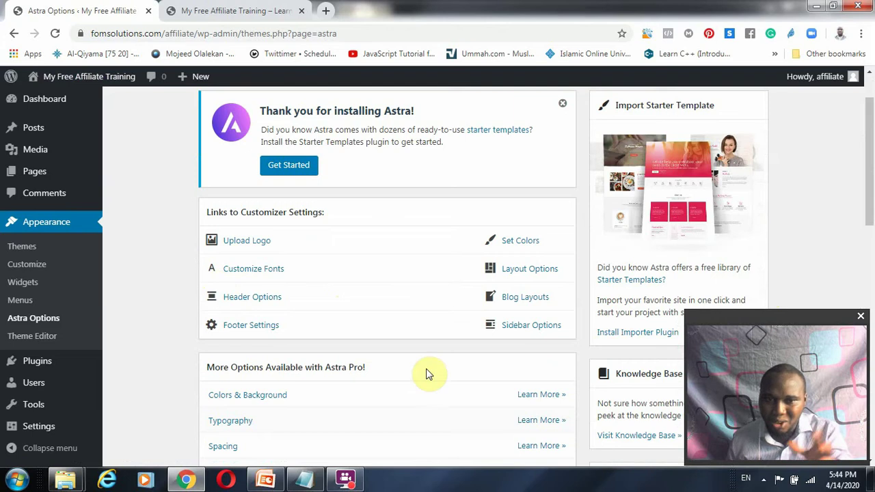
pyautogui.scroll(-4, 428, 373)
pyautogui.scroll(-4, 475, 317)
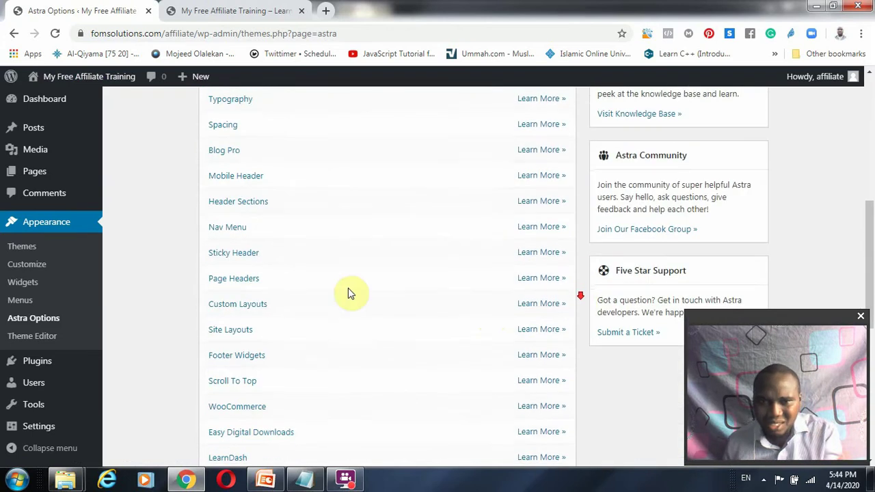
pyautogui.scroll(9, 157, 262)
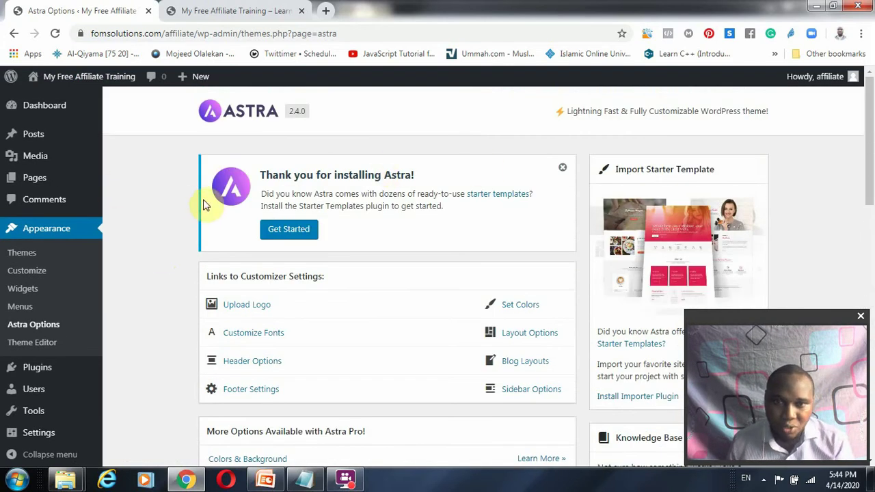
# Try to open Astra's ready-to-use starter templates page, reload it, and go back to Astra Options
pyautogui.click(499, 194)
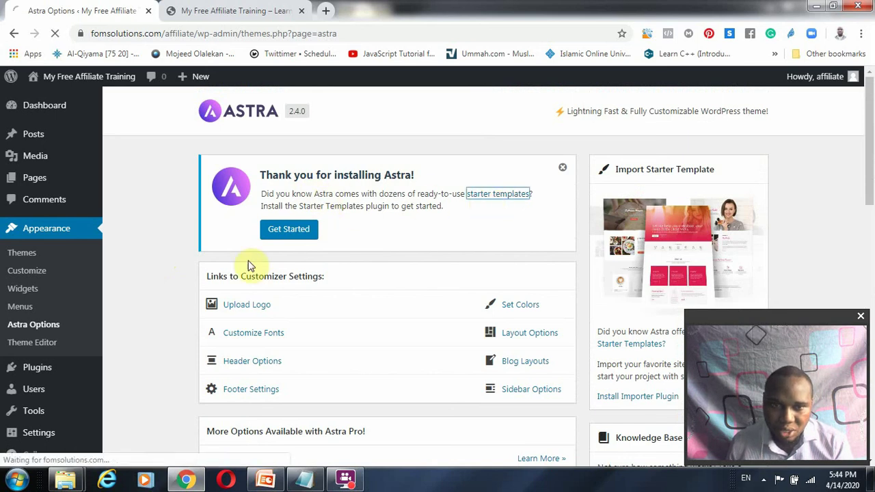
pyautogui.scroll(-3, 31, 337)
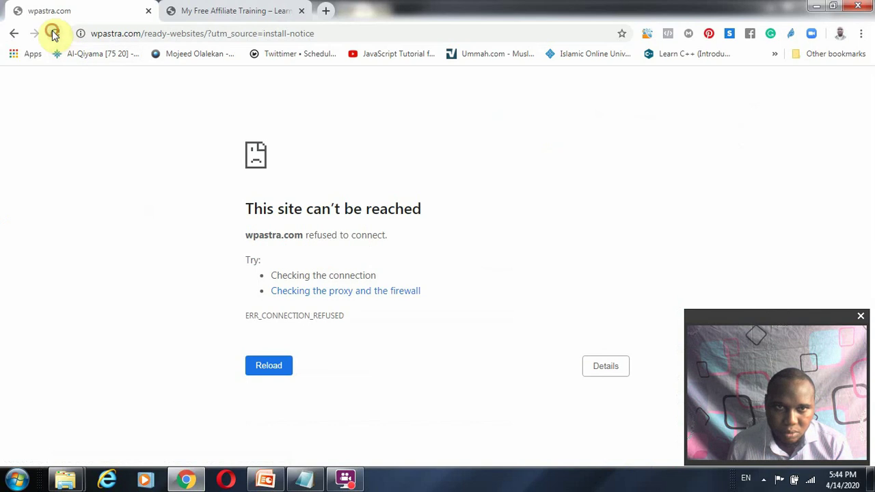
pyautogui.click(54, 34)
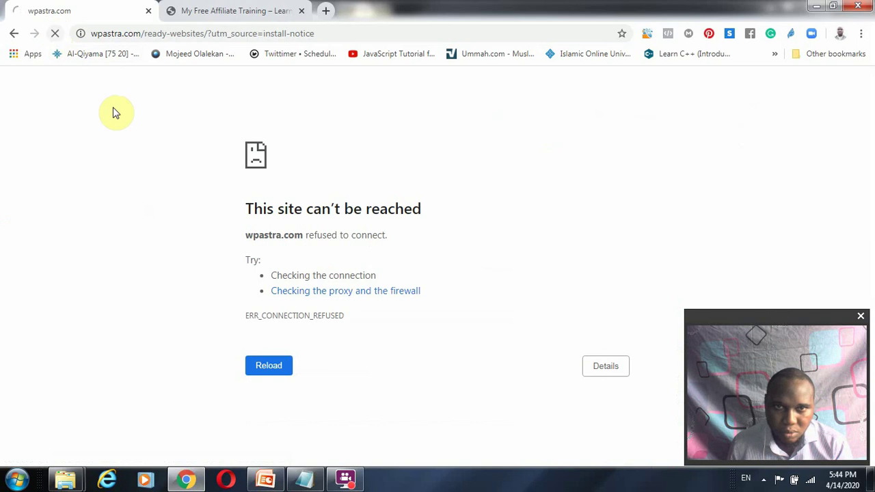
pyautogui.click(12, 34)
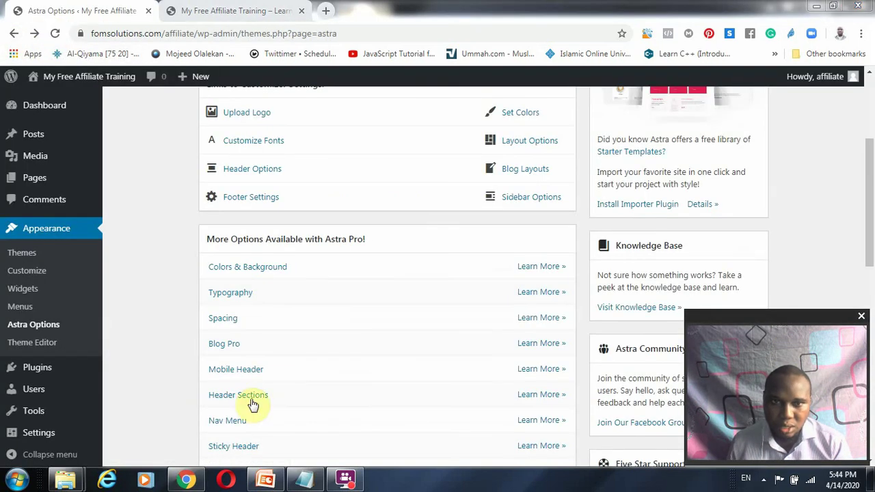
pyautogui.click(345, 478)
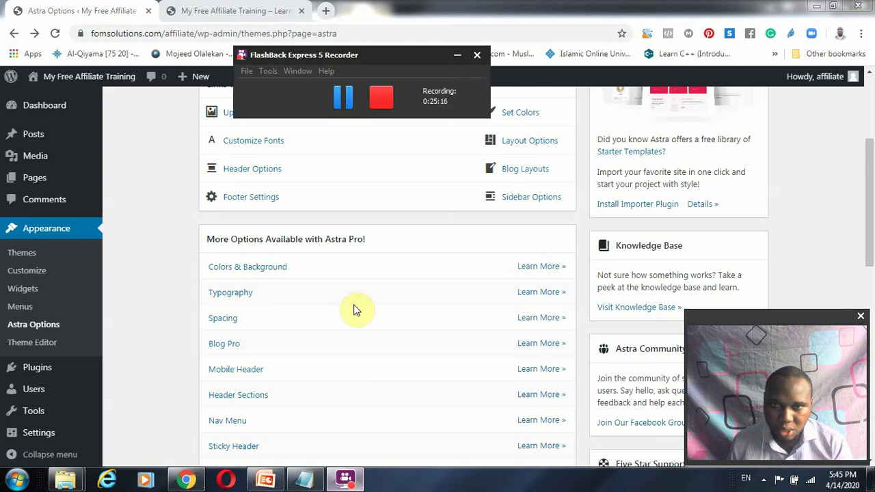
pyautogui.click(335, 97)
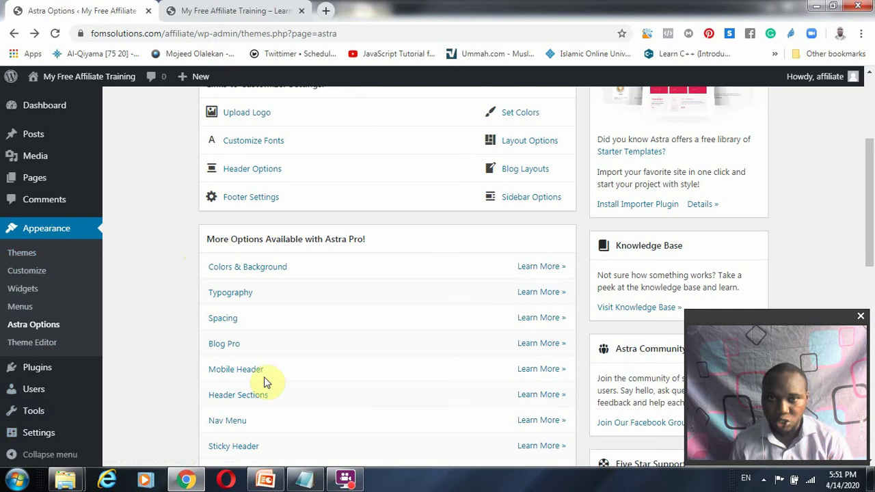
# Check the theme names in Notepad, then switch to the PowerPoint presentation and highlight Themes and Plugins on slide 21
pyautogui.moveTo(47, 370)
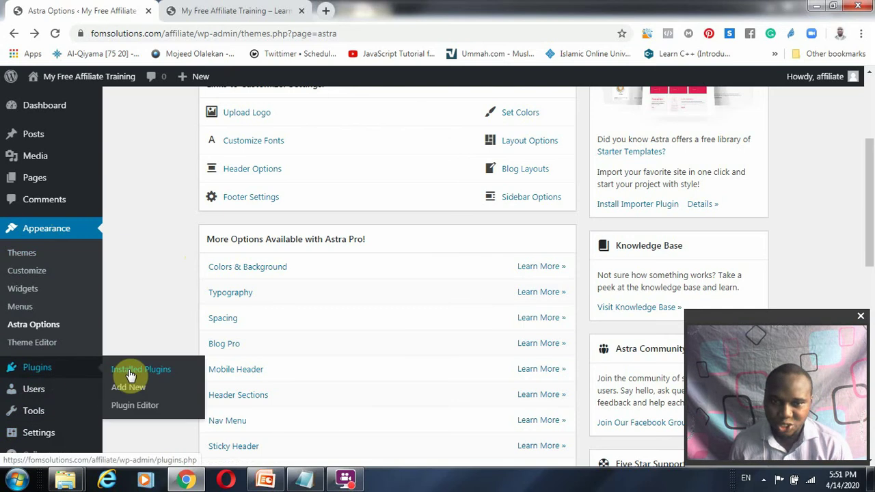
pyautogui.click(304, 482)
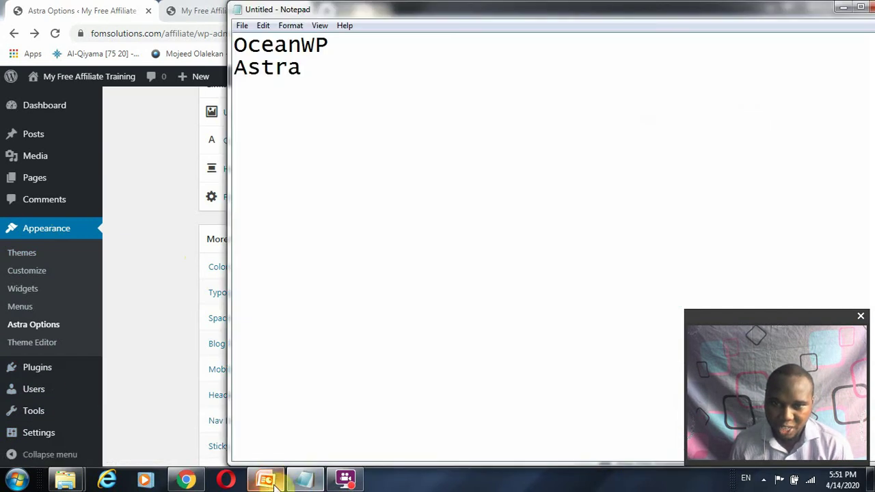
pyautogui.click(265, 481)
pyautogui.scroll(-1, 306, 308)
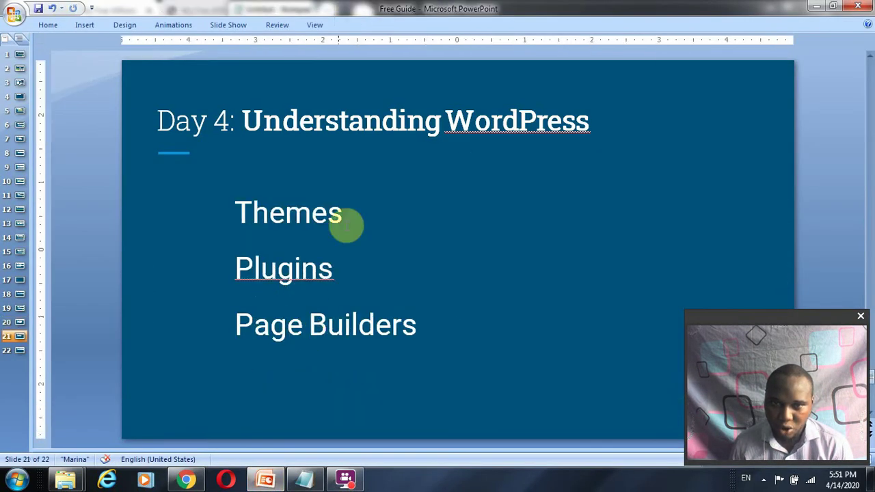
pyautogui.click(385, 209)
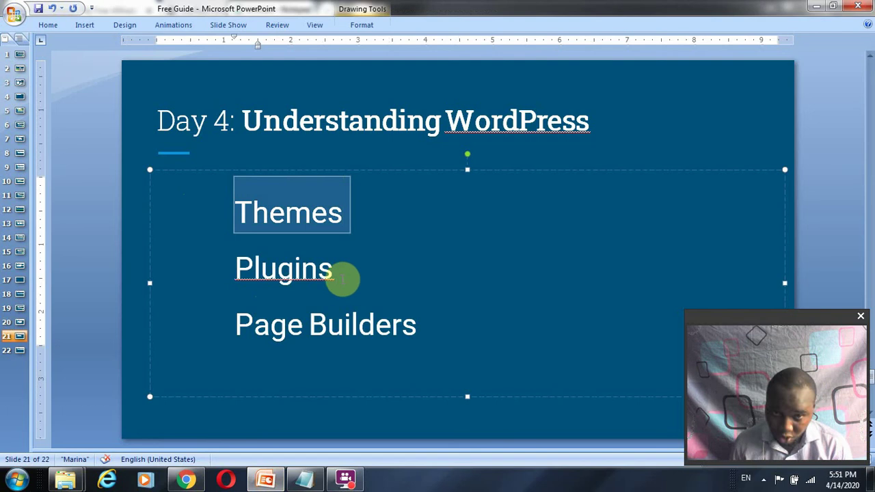
pyautogui.moveTo(342, 278); pyautogui.dragTo(231, 282)
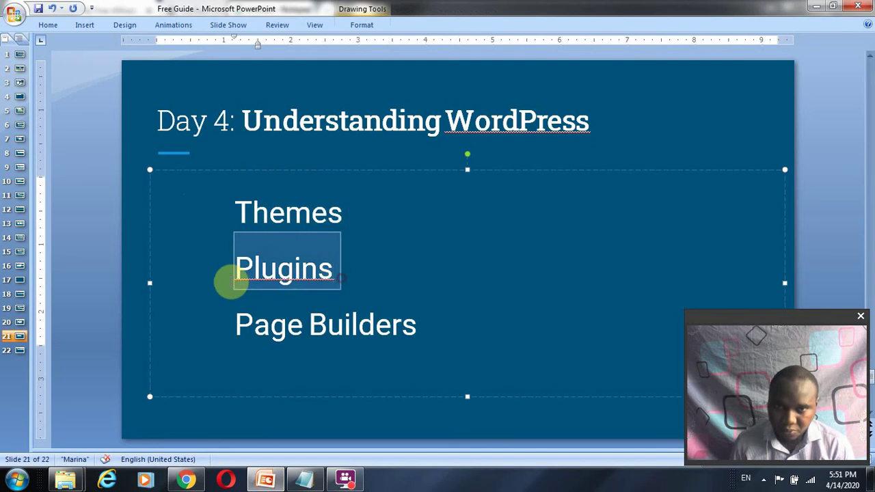
# Switch back to WordPress in Chrome, open the installed plugins list, and delete the Akismet Anti-Spam plugin, confirming the deletion
pyautogui.click(185, 483)
pyautogui.moveTo(43, 371)
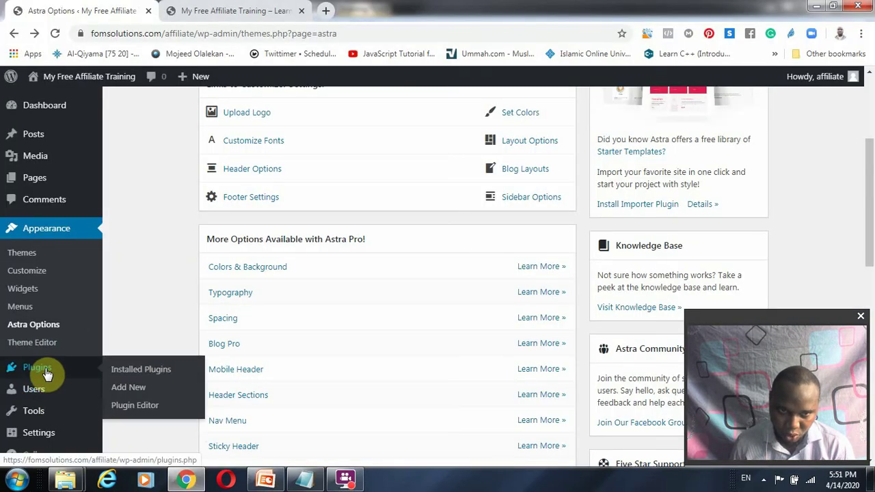
pyautogui.click(151, 373)
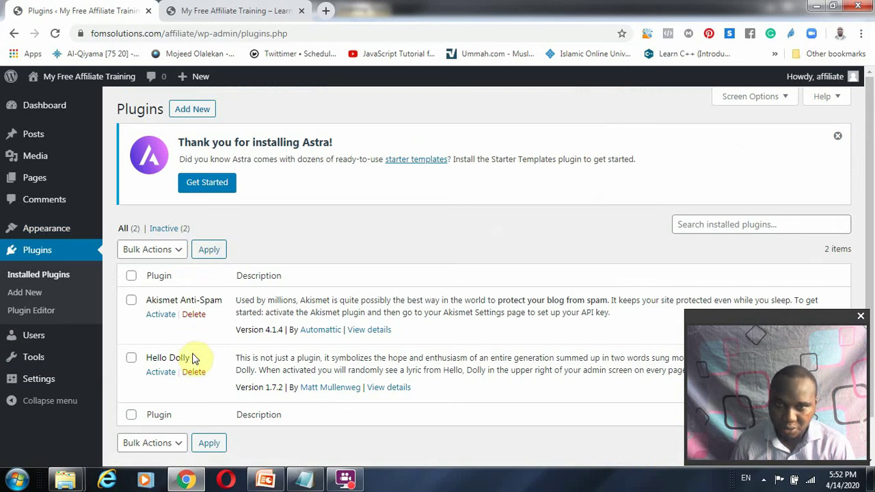
pyautogui.click(194, 315)
pyautogui.click(501, 117)
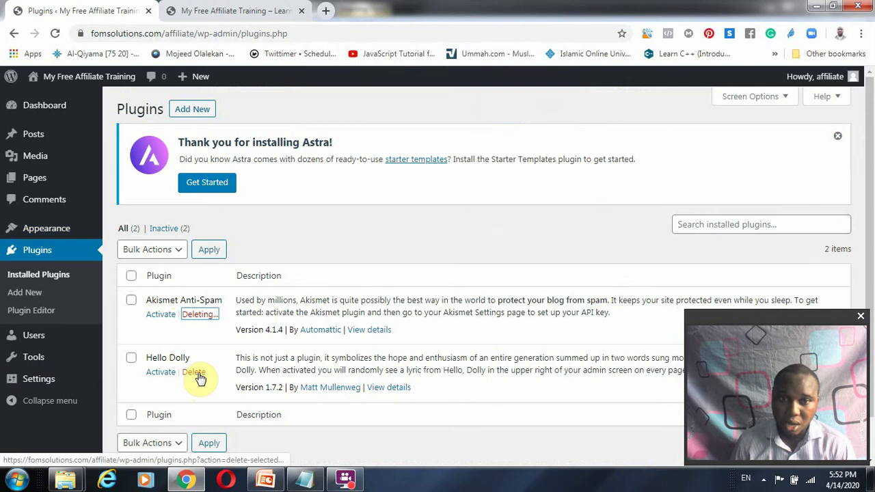
# Delete the Hello Dolly plugin and its data, confirming the deletion
pyautogui.click(194, 339)
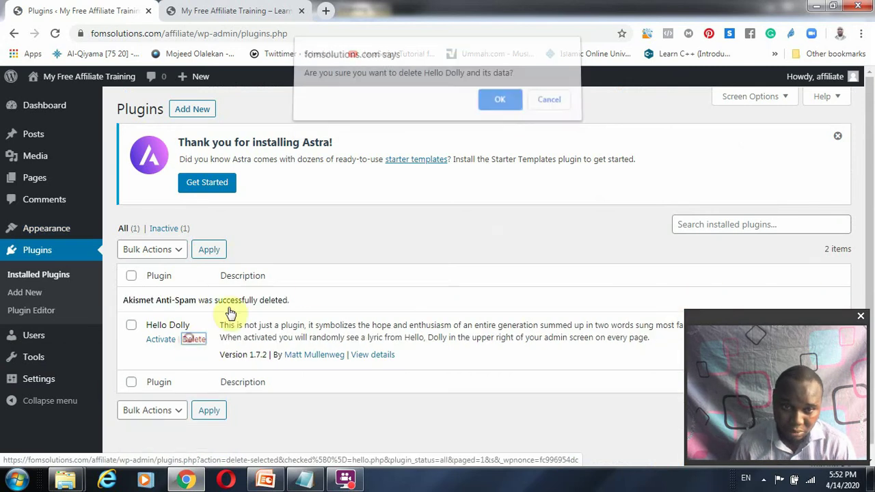
pyautogui.click(491, 103)
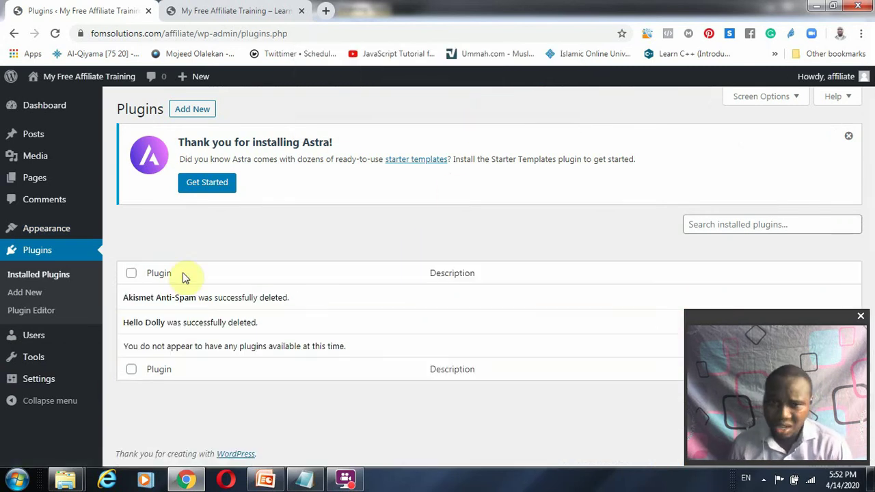
# Search for new plugins with the keyword "astra", and install and activate Starter Templates by Brainstorm Force
pyautogui.click(193, 114)
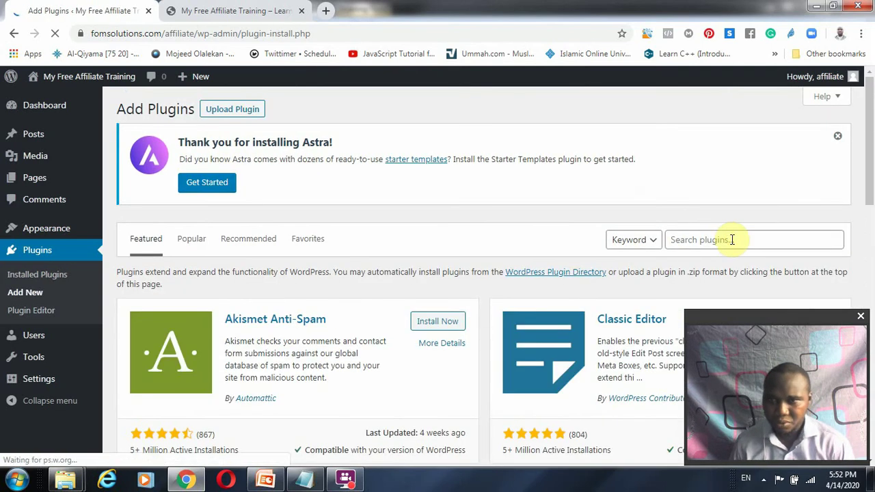
pyautogui.click(731, 240)
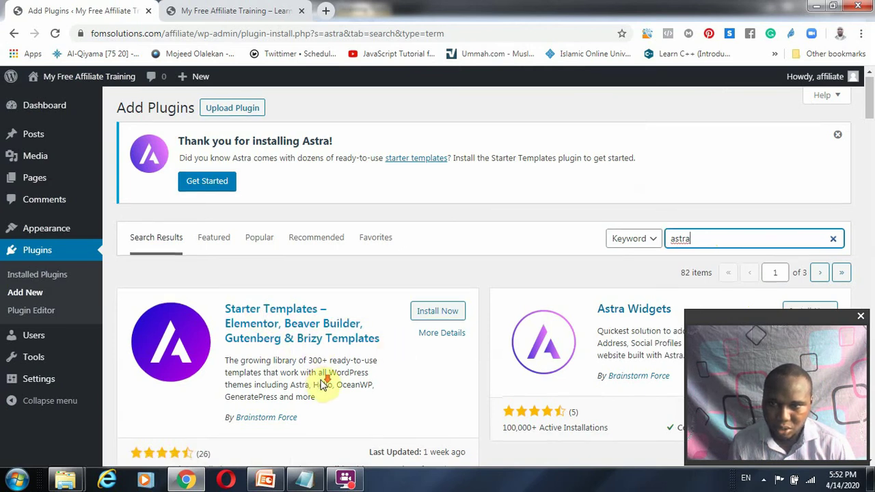
pyautogui.scroll(-1, 315, 377)
pyautogui.scroll(-1, 211, 364)
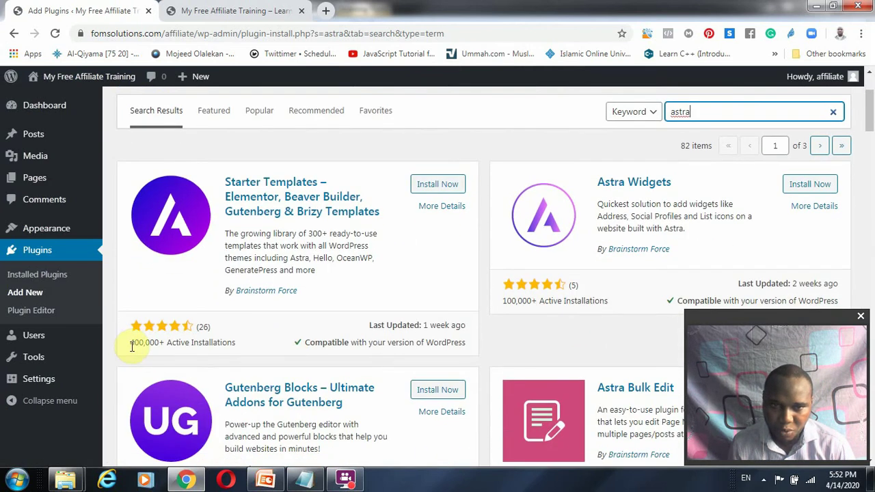
pyautogui.moveTo(167, 342); pyautogui.dragTo(227, 343)
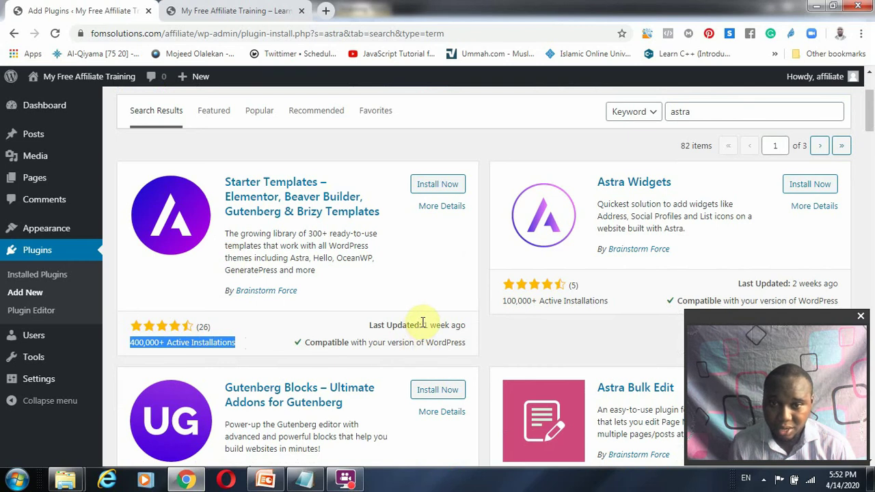
pyautogui.moveTo(418, 327); pyautogui.dragTo(470, 322)
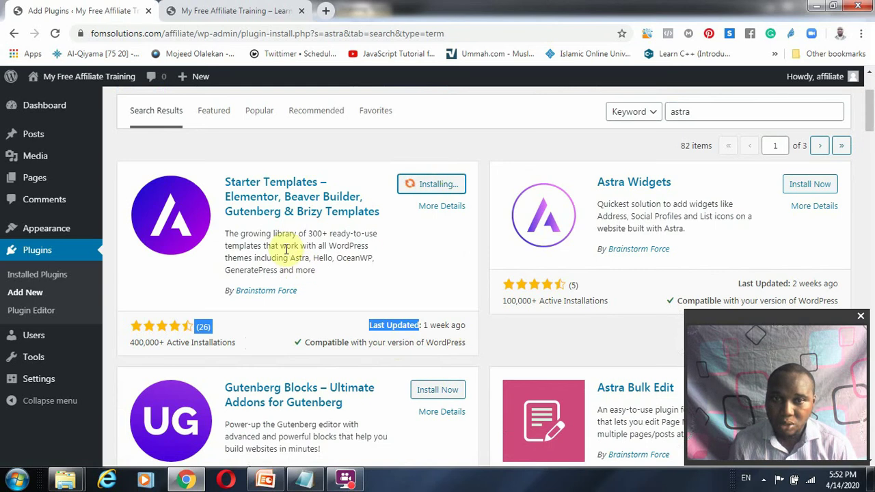
pyautogui.click(410, 250)
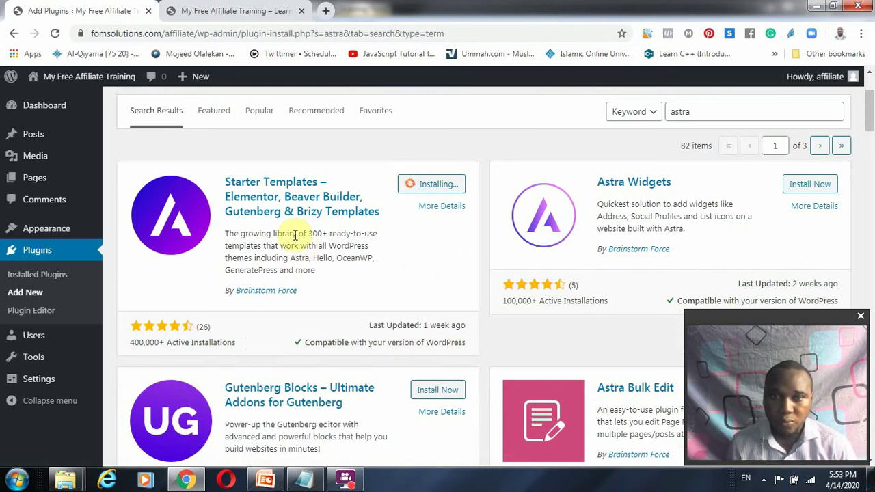
pyautogui.moveTo(43, 235)
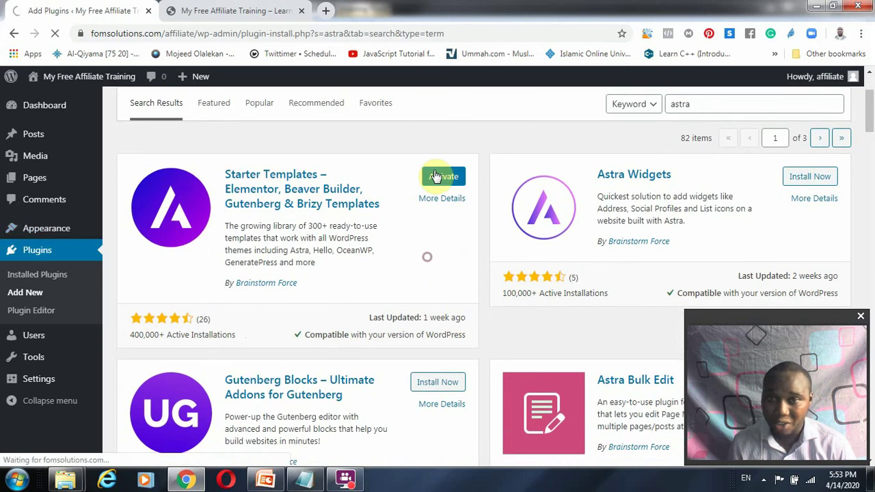
pyautogui.click(439, 177)
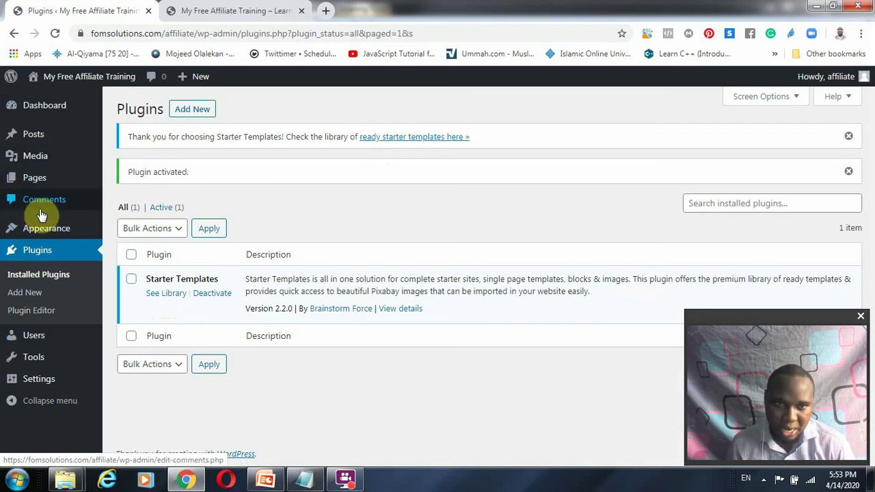
# Open the library of ready starter templates for the Astra theme
pyautogui.moveTo(48, 230)
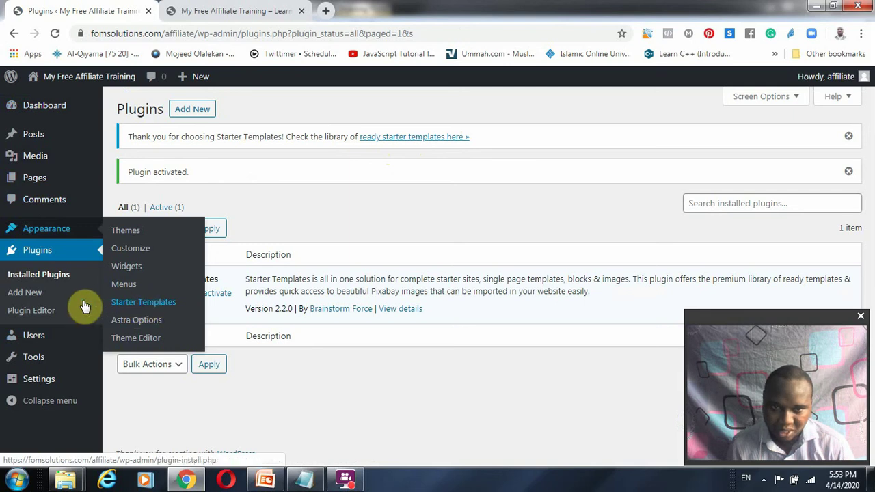
pyautogui.click(425, 138)
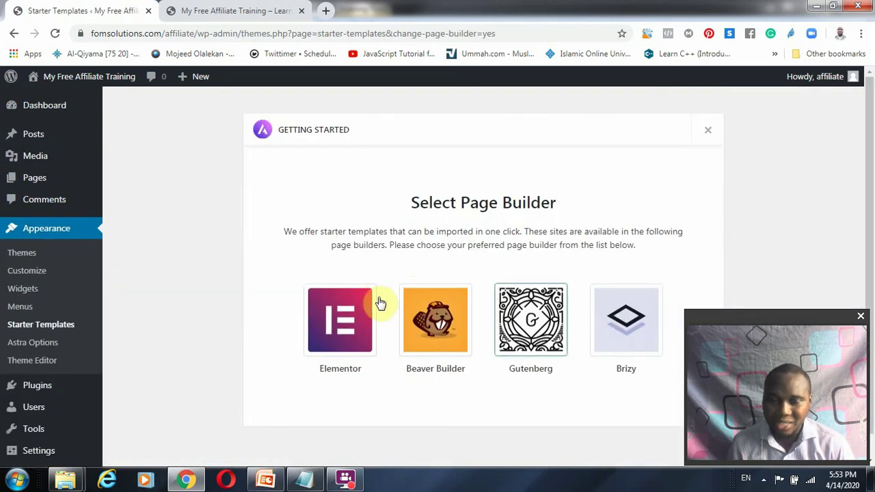
# Switch to the PowerPoint presentation and highlight Page Builders on slide 21
pyautogui.click(266, 479)
pyautogui.moveTo(422, 331); pyautogui.dragTo(250, 324)
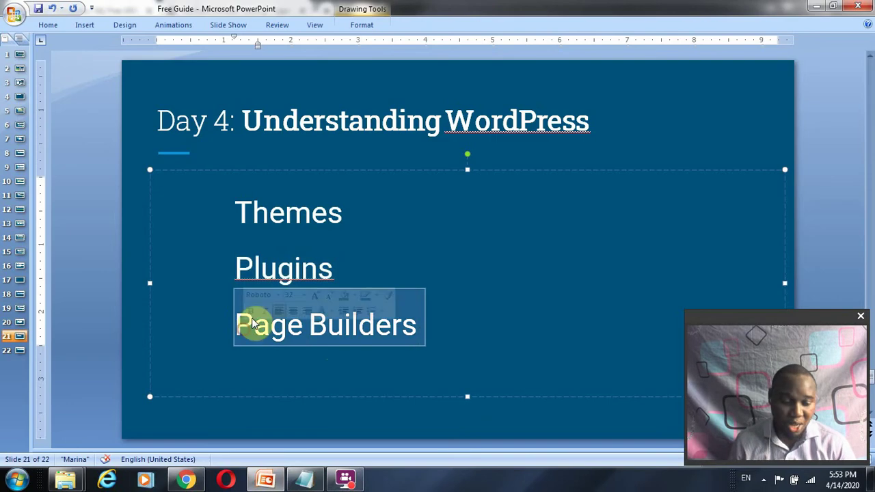
pyautogui.click(496, 285)
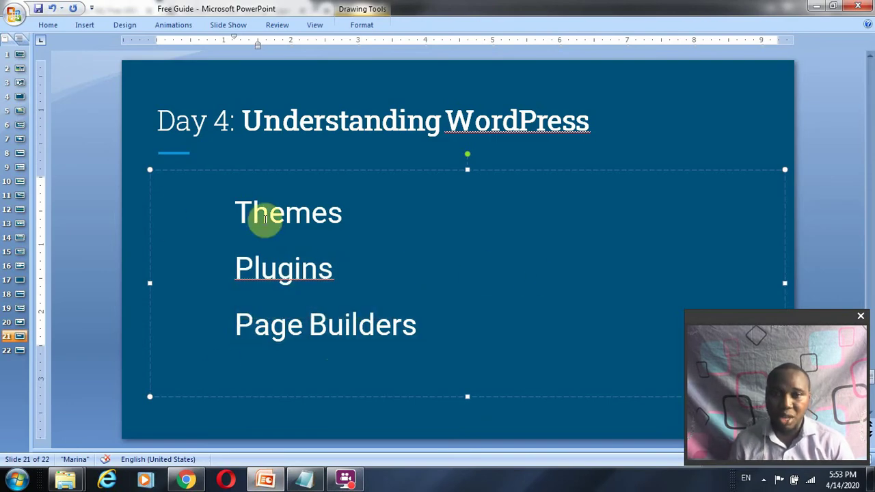
# Switch back to WordPress in Chrome, select Elementor as the page builder, and browse the starter templates
pyautogui.click(188, 481)
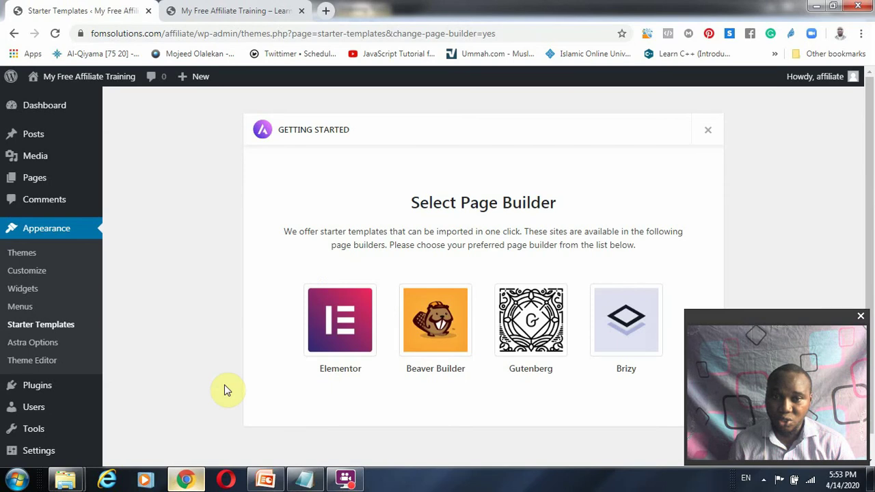
pyautogui.click(342, 326)
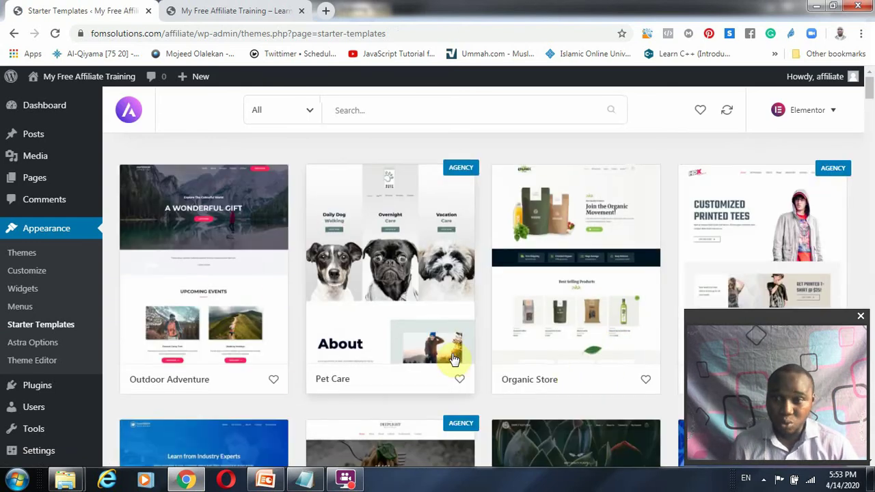
pyautogui.scroll(-3, 505, 341)
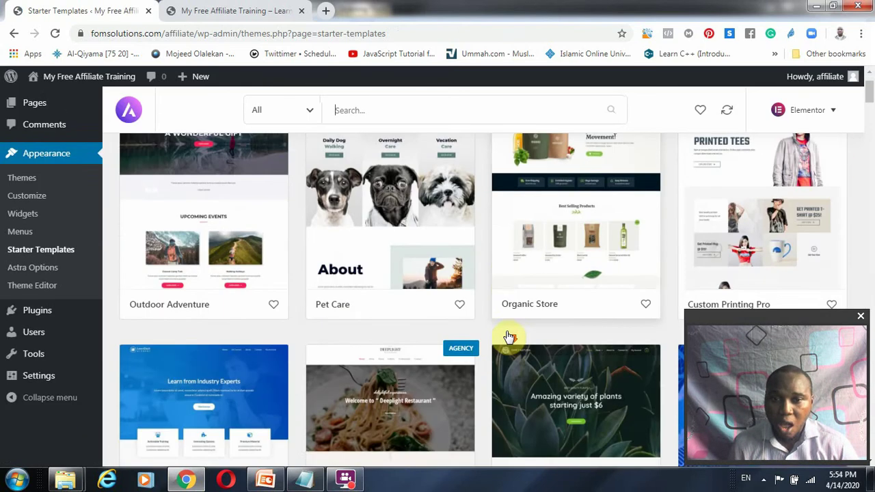
pyautogui.scroll(-3, 506, 338)
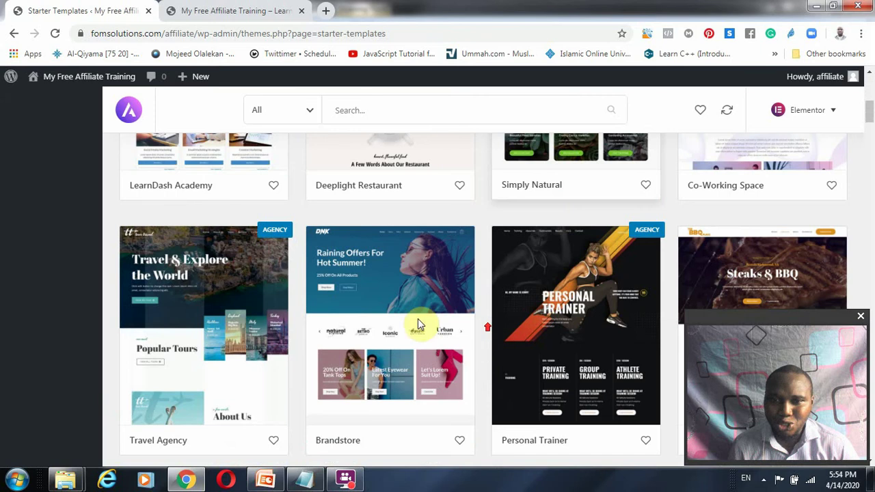
pyautogui.scroll(3, 420, 324)
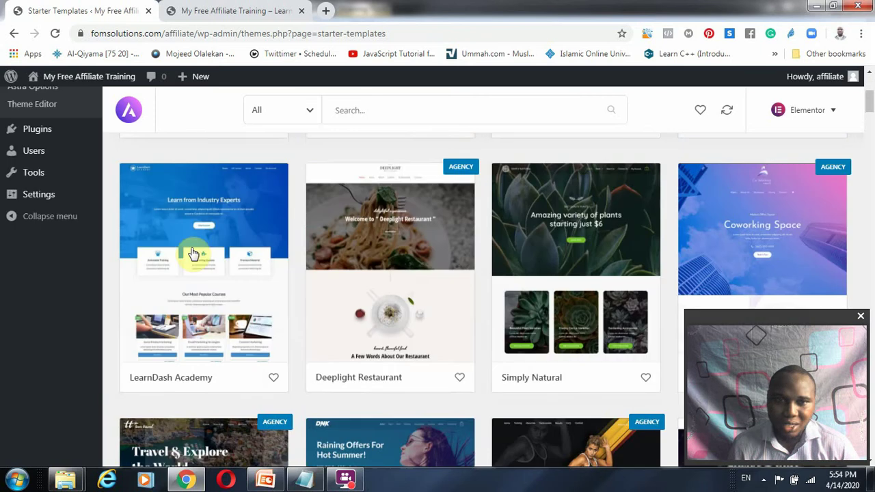
# Filter the starter templates to the Blog category and Free templates only, and check the applied filter
pyautogui.click(319, 112)
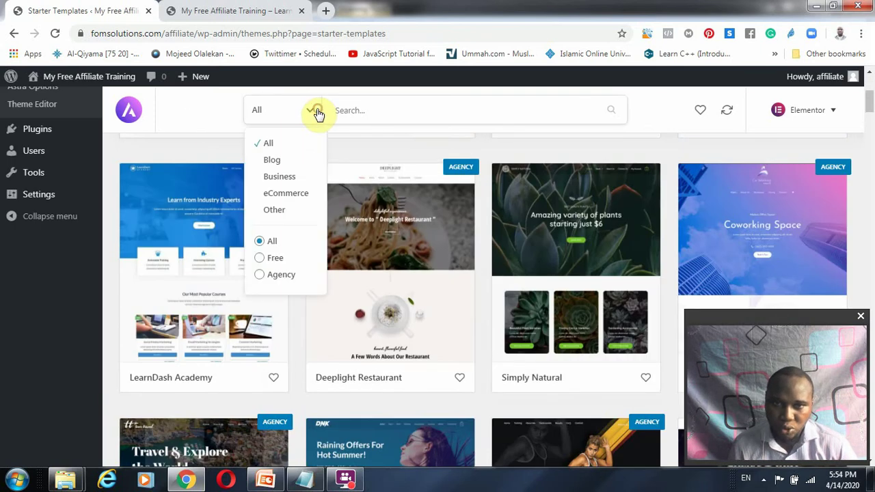
pyautogui.click(272, 160)
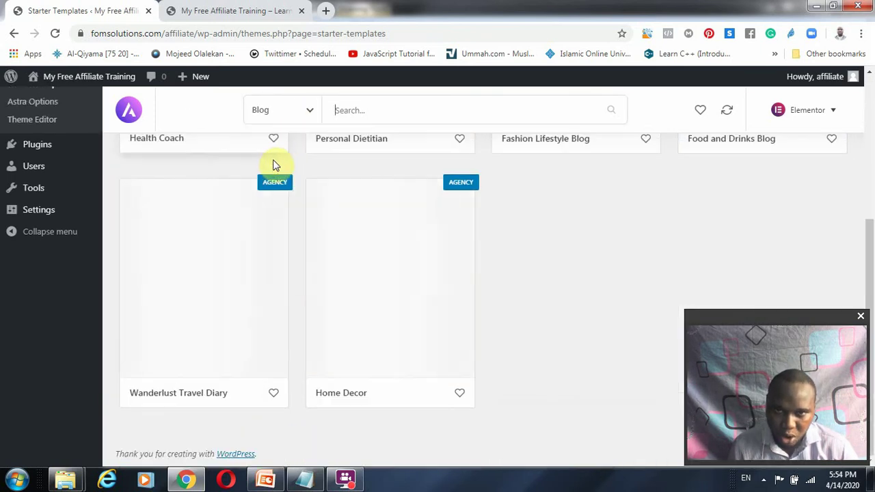
pyautogui.click(312, 112)
pyautogui.click(261, 258)
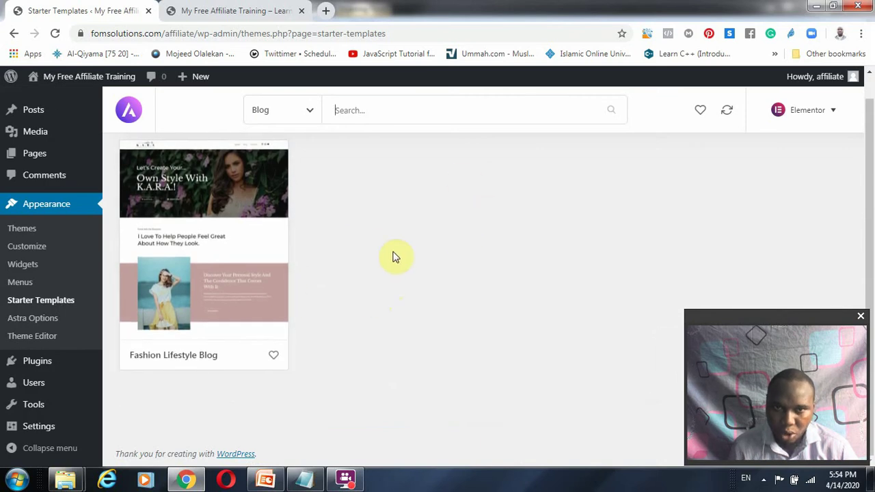
pyautogui.scroll(1, 235, 245)
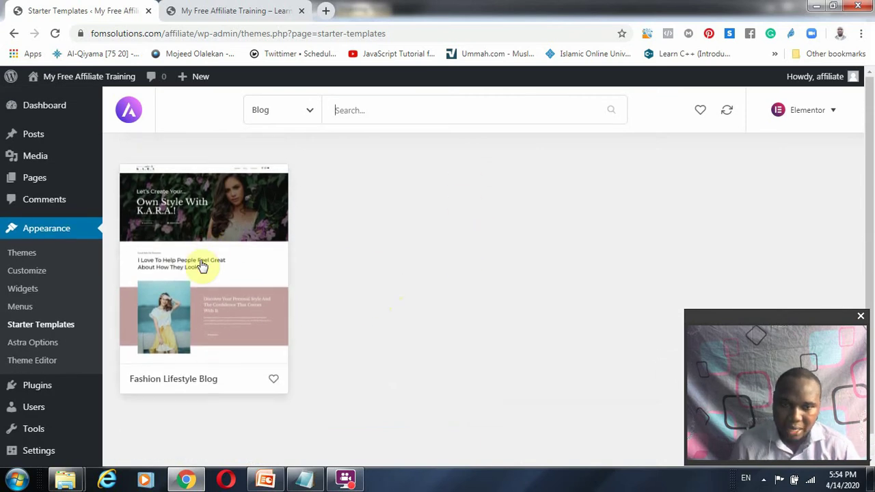
pyautogui.click(312, 107)
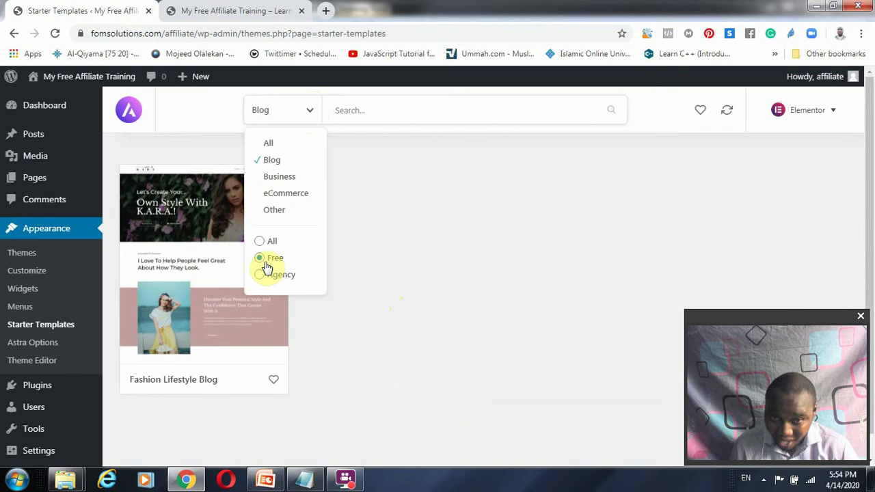
# Open the Fashion Lifestyle Blog template and import the complete site with customizer settings, widgets, required plugins and content
pyautogui.click(159, 271)
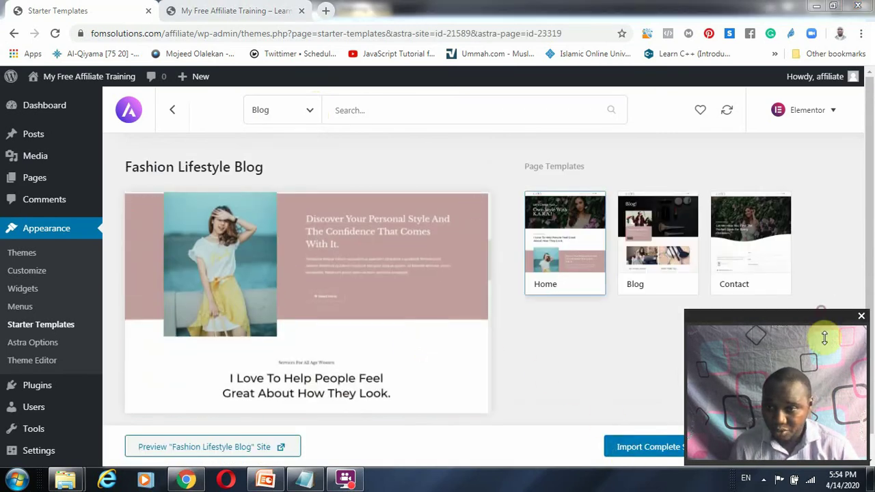
pyautogui.moveTo(824, 338); pyautogui.dragTo(833, 385)
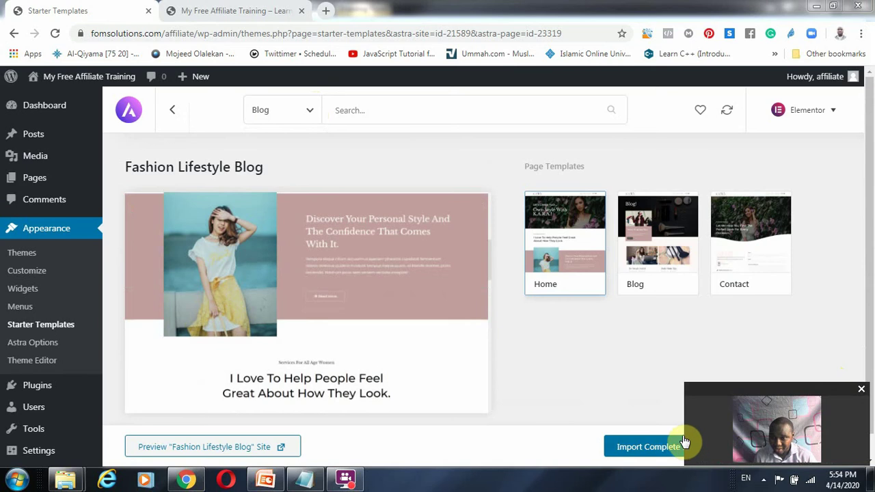
pyautogui.moveTo(684, 424); pyautogui.dragTo(763, 421)
pyautogui.moveTo(825, 391); pyautogui.dragTo(819, 307)
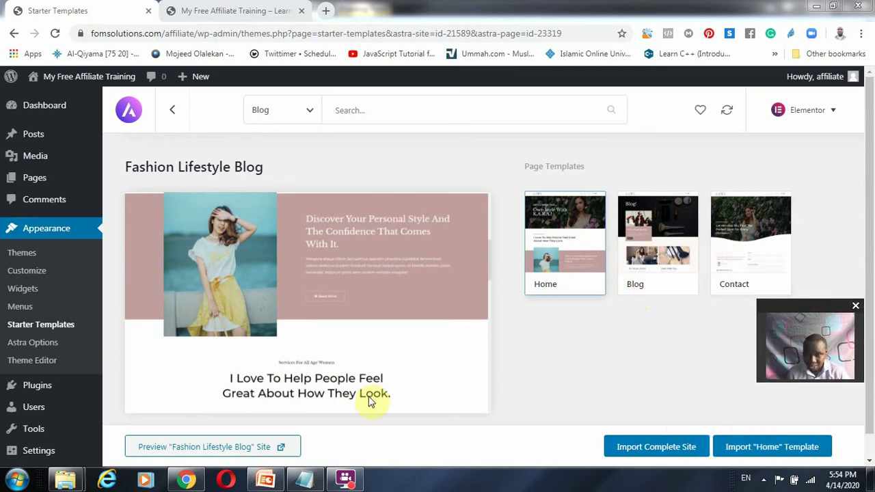
pyautogui.click(656, 447)
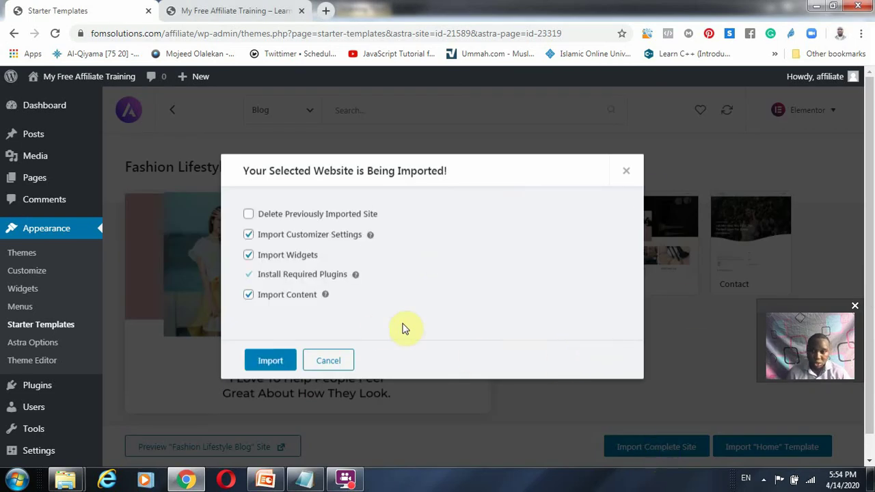
pyautogui.click(271, 362)
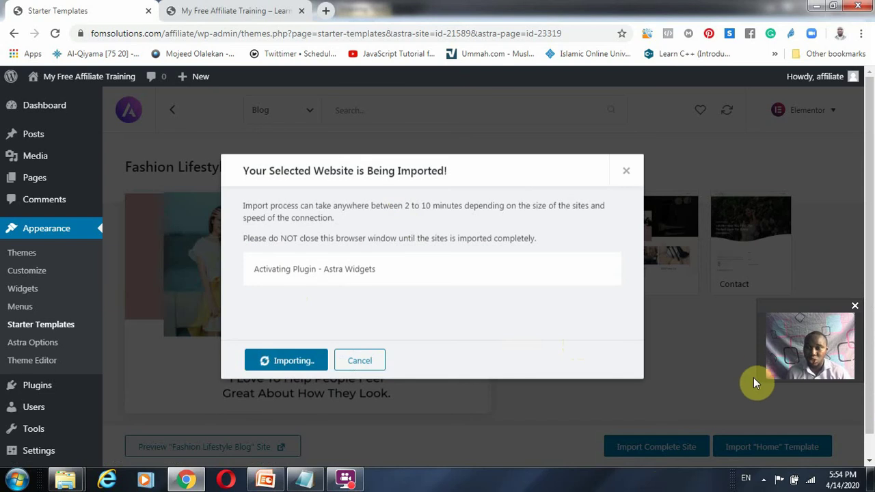
pyautogui.moveTo(757, 381); pyautogui.dragTo(626, 450)
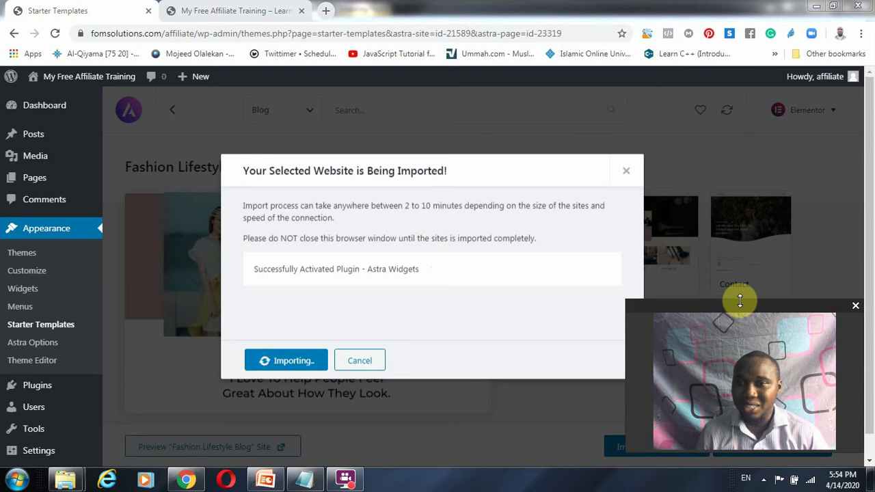
pyautogui.moveTo(739, 304); pyautogui.dragTo(729, 269)
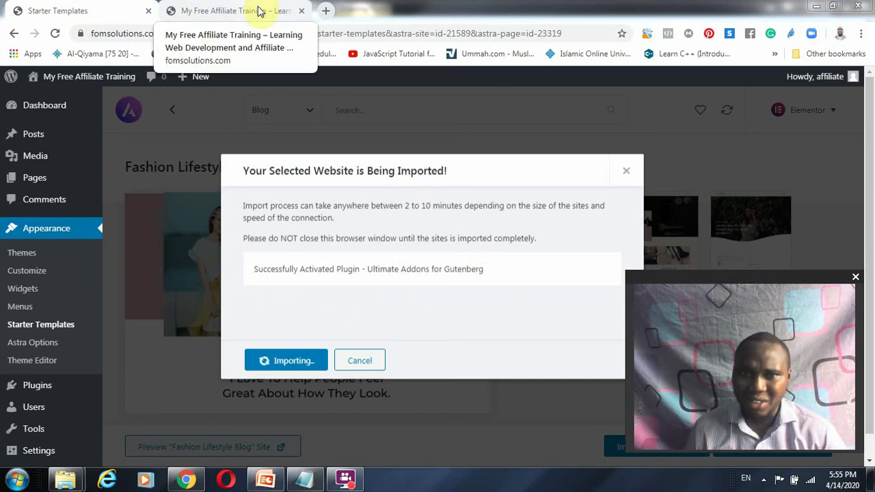
# Switch to the PowerPoint presentation and highlight Blog in the list of site types on slide 20
pyautogui.click(265, 481)
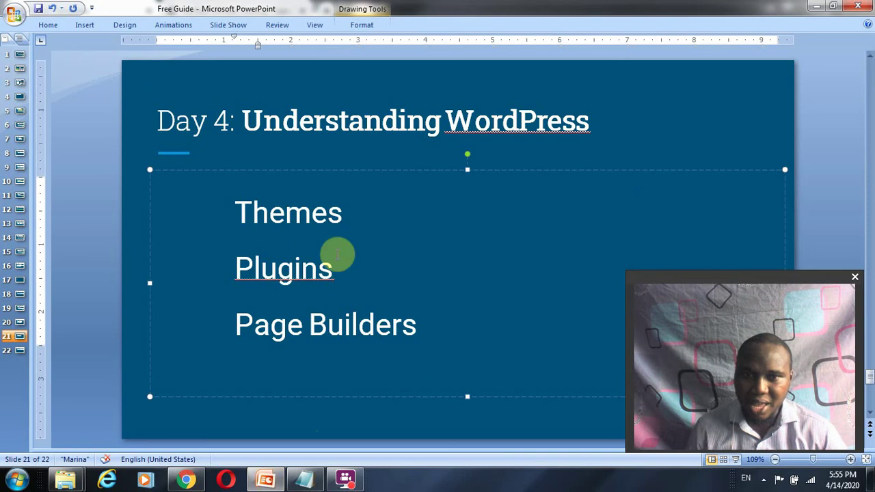
pyautogui.scroll(-2, 534, 328)
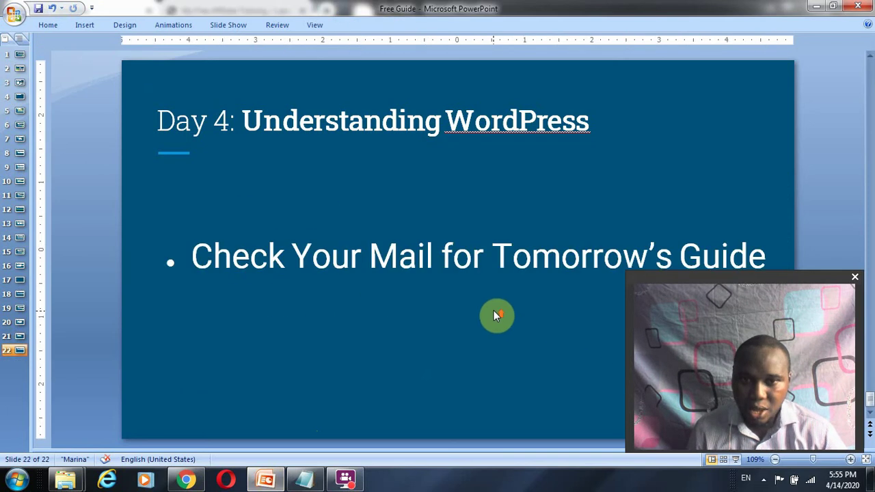
pyautogui.scroll(2, 496, 315)
pyautogui.click(236, 268)
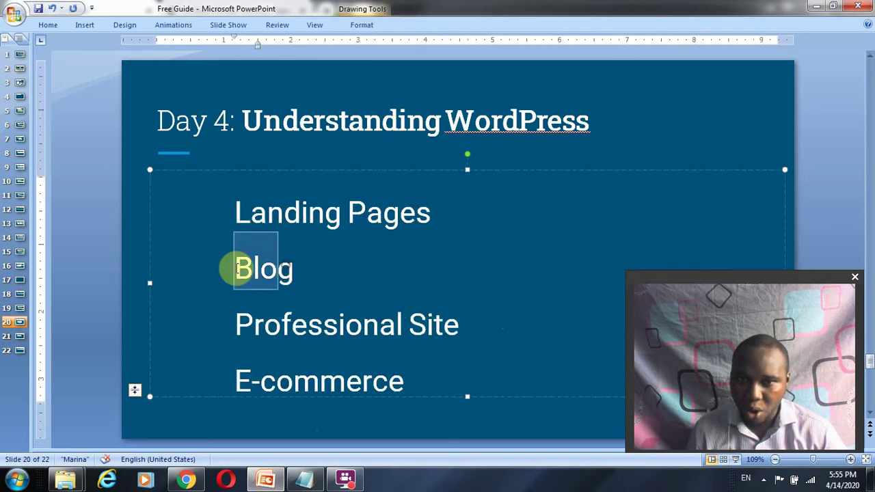
pyautogui.moveTo(236, 267)
pyautogui.mouseDown()
pyautogui.moveTo(303, 267)
pyautogui.moveTo(220, 267)
pyautogui.mouseUp()
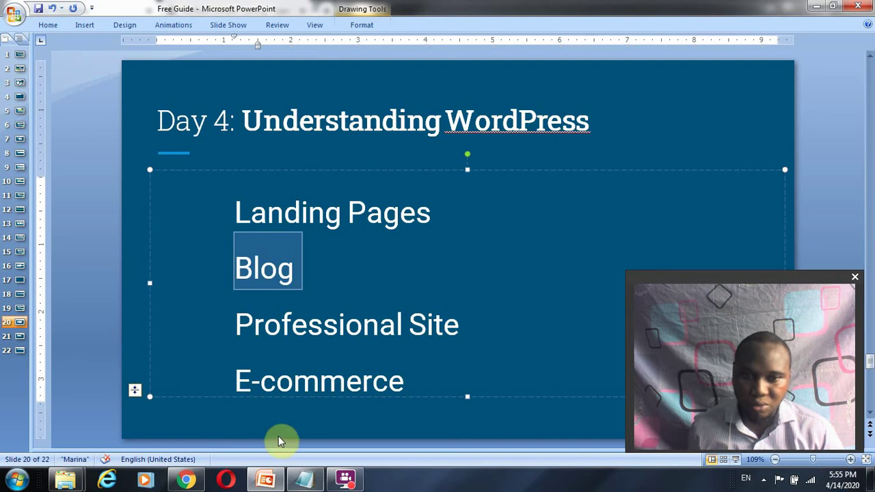
# Check the template import progress in Chrome, and return to PowerPoint to highlight Professional Site in the slide 20 list
pyautogui.click(185, 478)
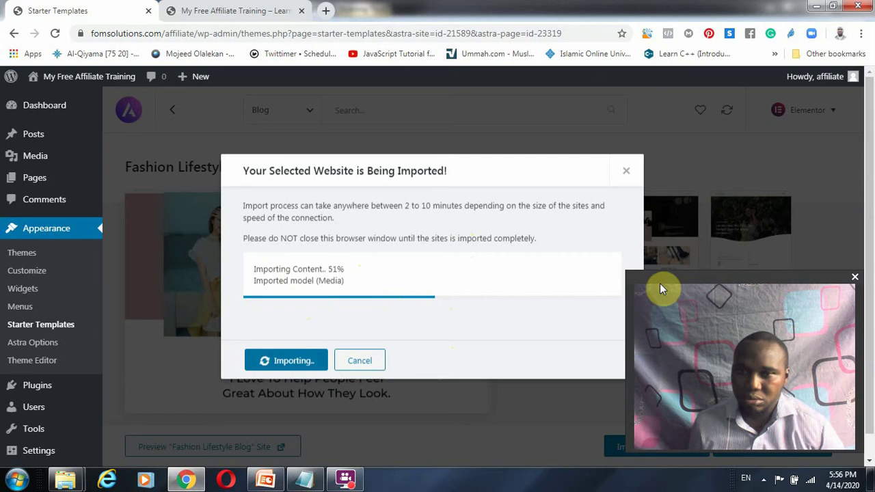
pyautogui.moveTo(660, 283); pyautogui.dragTo(685, 306)
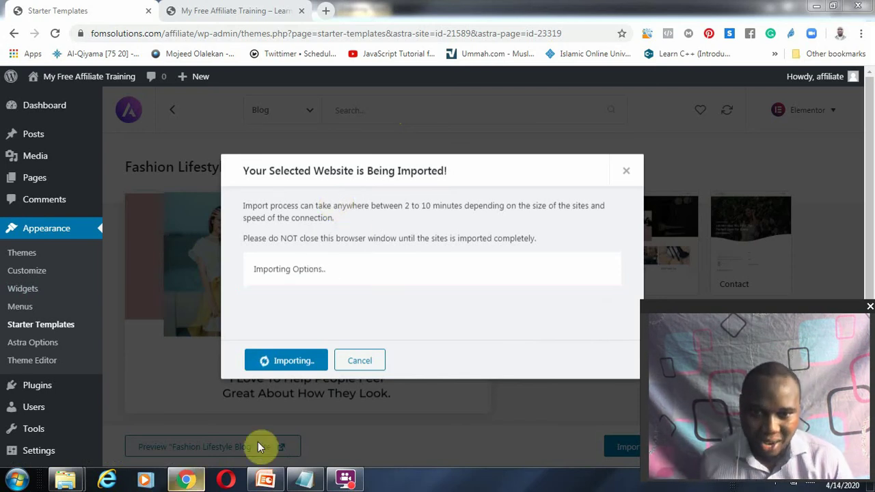
pyautogui.click(259, 482)
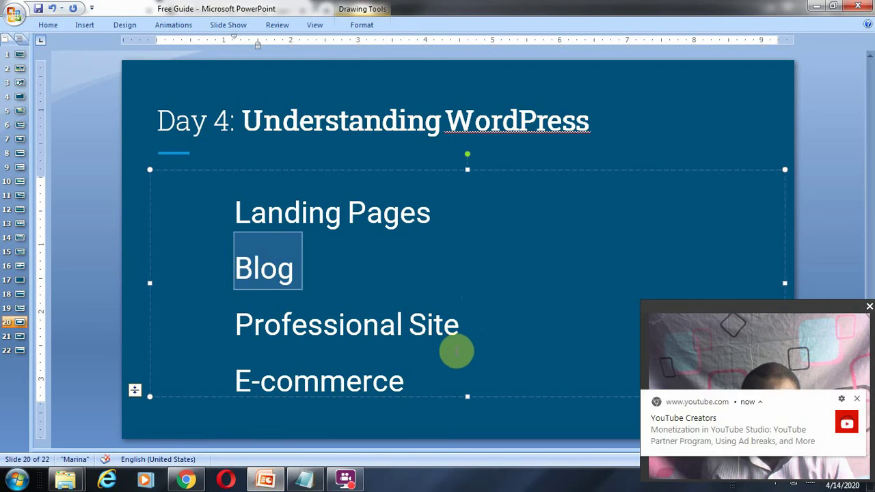
pyautogui.click(855, 400)
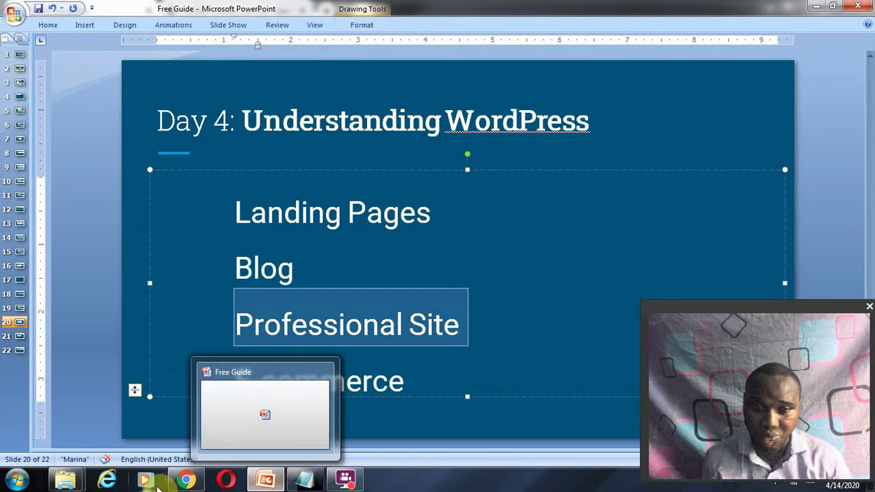
# Switch back to Chrome and reload the affiliate site's front page to show the imported template
pyautogui.click(185, 480)
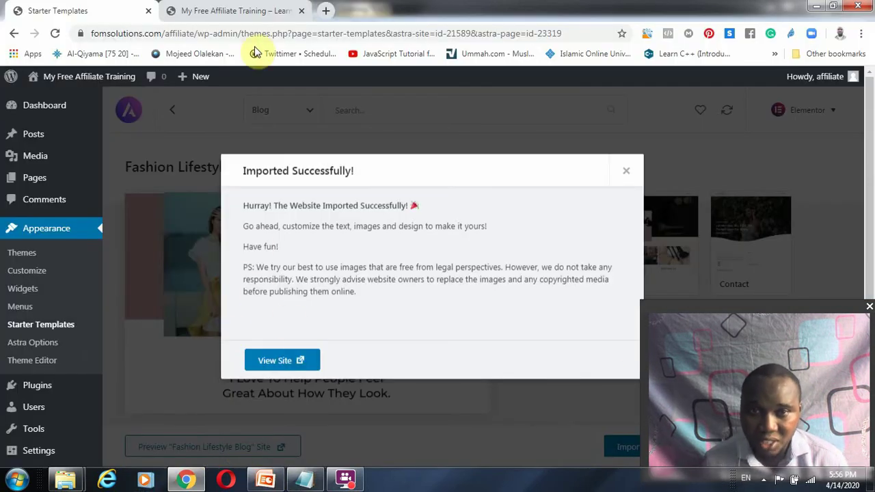
pyautogui.click(250, 8)
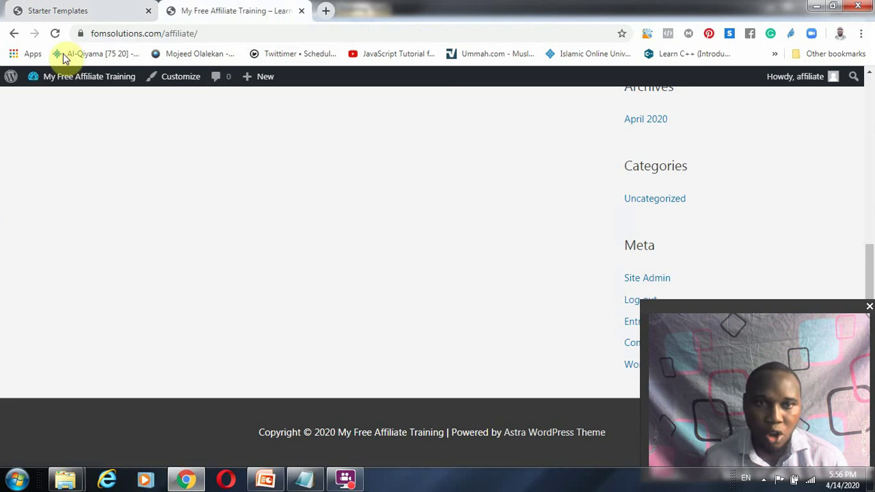
pyautogui.click(56, 33)
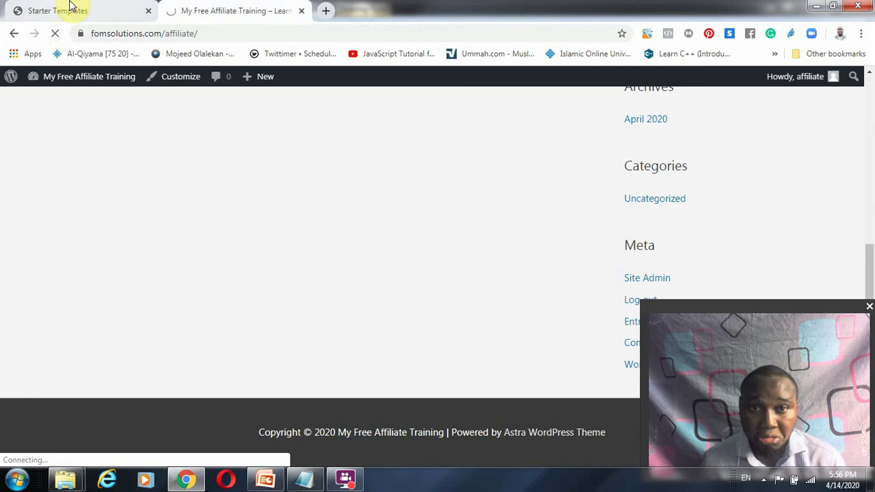
pyautogui.click(68, 8)
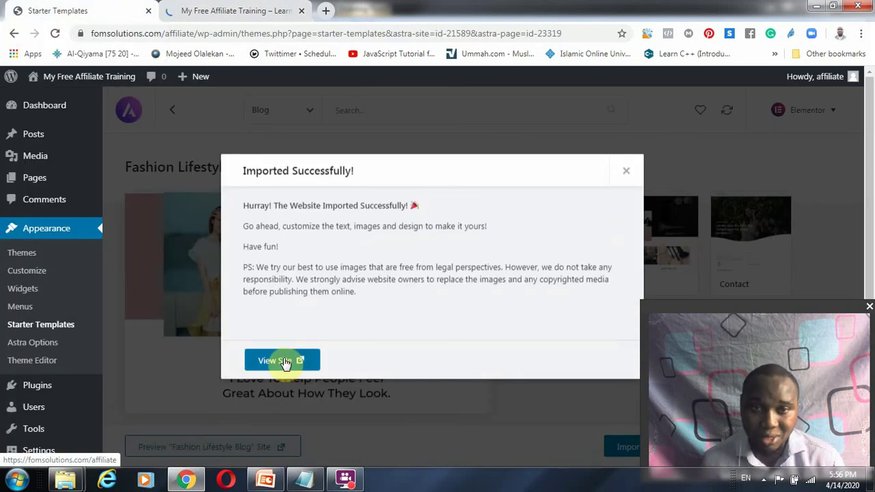
pyautogui.click(250, 10)
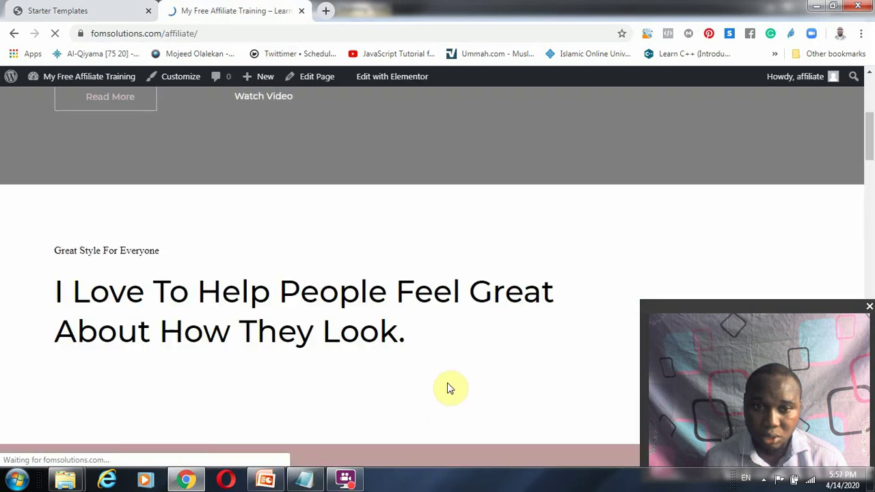
# Examine the imported home page from its header and navigation through all sections to the footer
pyautogui.scroll(-9, 444, 389)
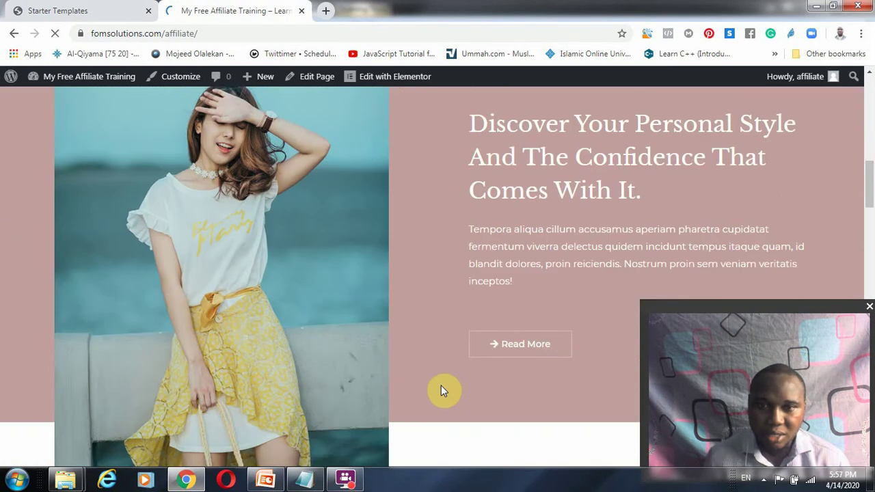
pyautogui.scroll(1, 440, 392)
pyautogui.scroll(14, 437, 390)
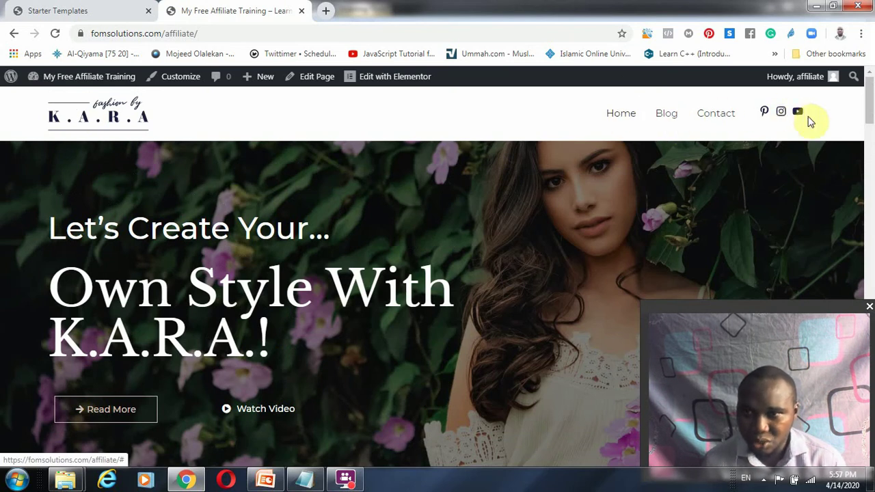
pyautogui.scroll(-4, 264, 351)
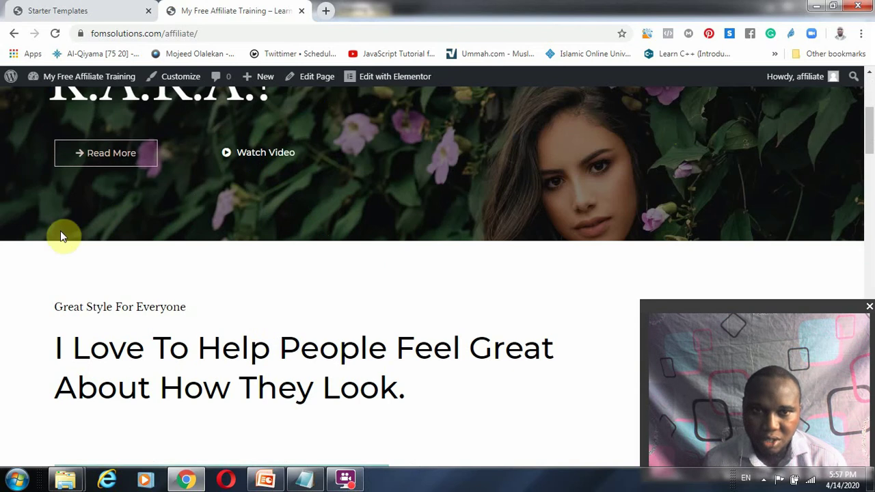
pyautogui.scroll(-3, 140, 390)
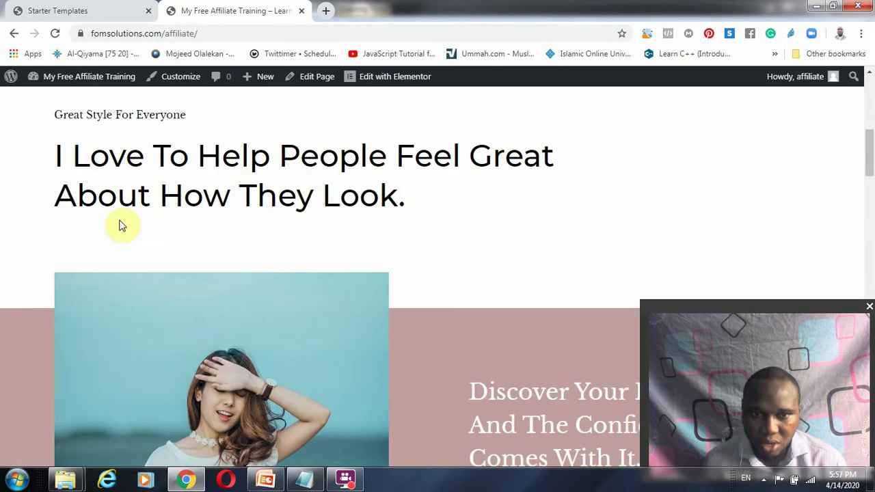
pyautogui.scroll(-9, 381, 353)
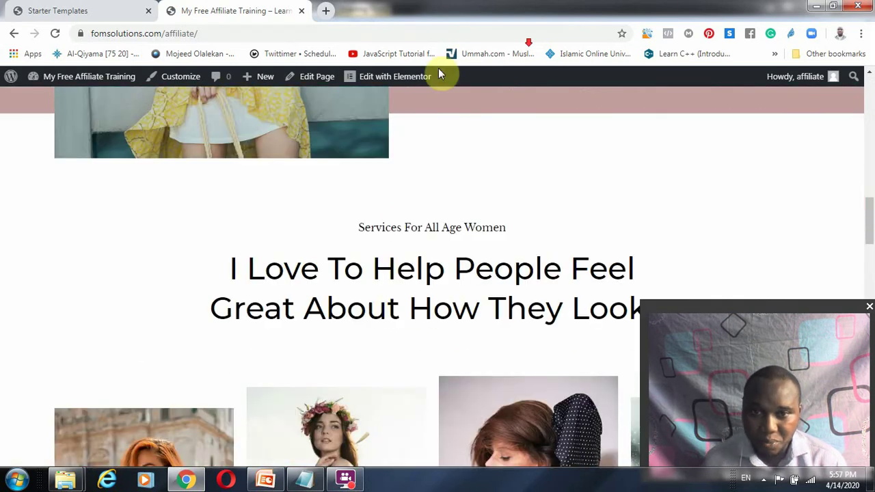
pyautogui.scroll(-20, 438, 244)
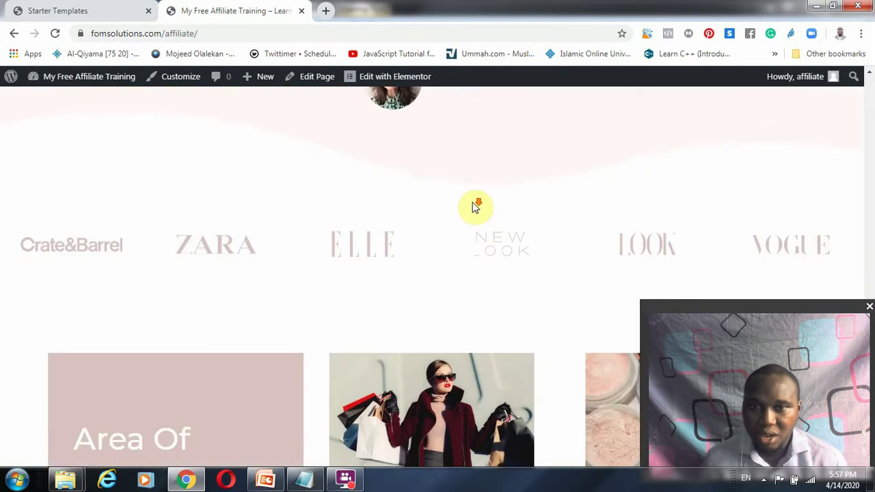
pyautogui.scroll(-5, 477, 199)
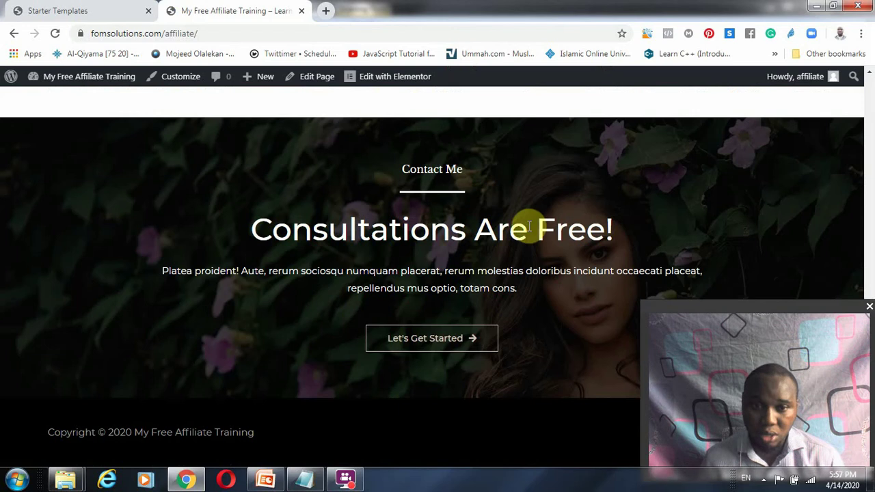
pyautogui.scroll(20, 437, 372)
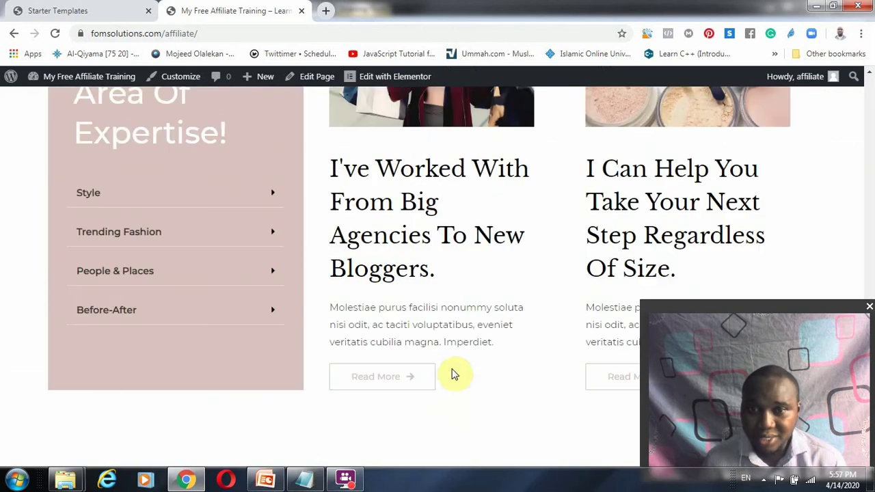
pyautogui.scroll(10, 488, 319)
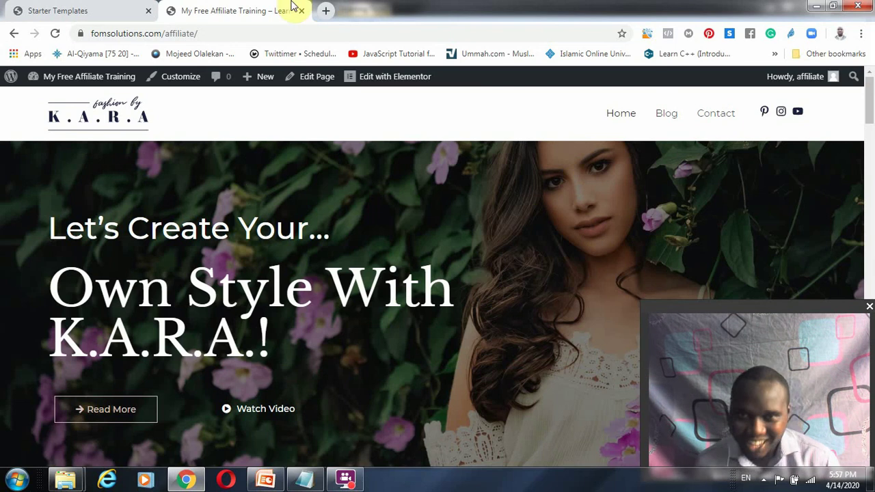
# Load the personal marketing solutions website in a new browser tab and return to the affiliate site
pyautogui.click(328, 12)
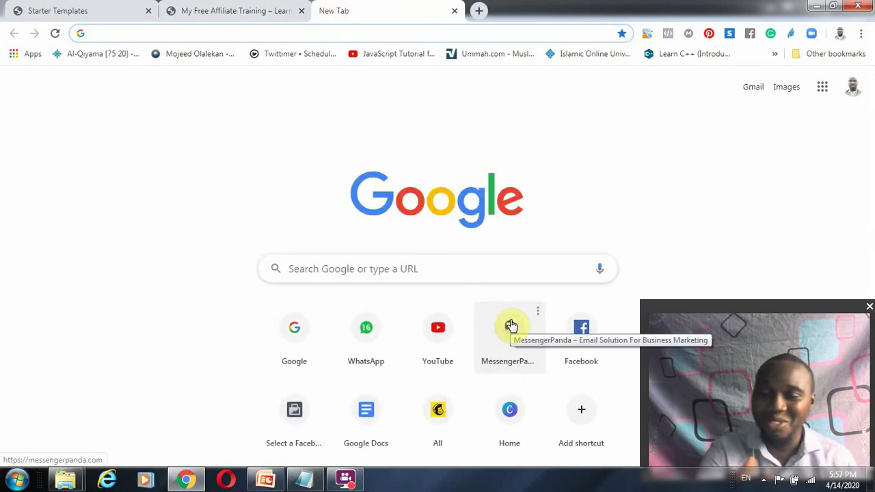
pyautogui.write('mojeedfetuga.com')
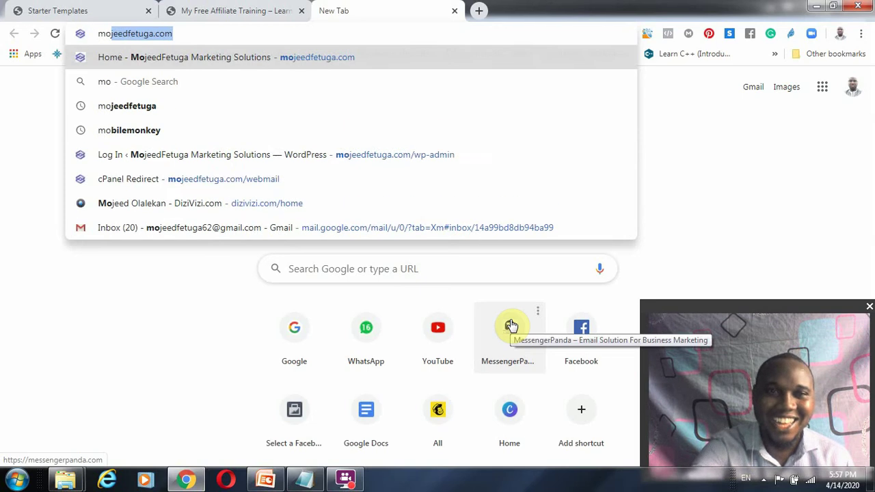
pyautogui.press('Return')
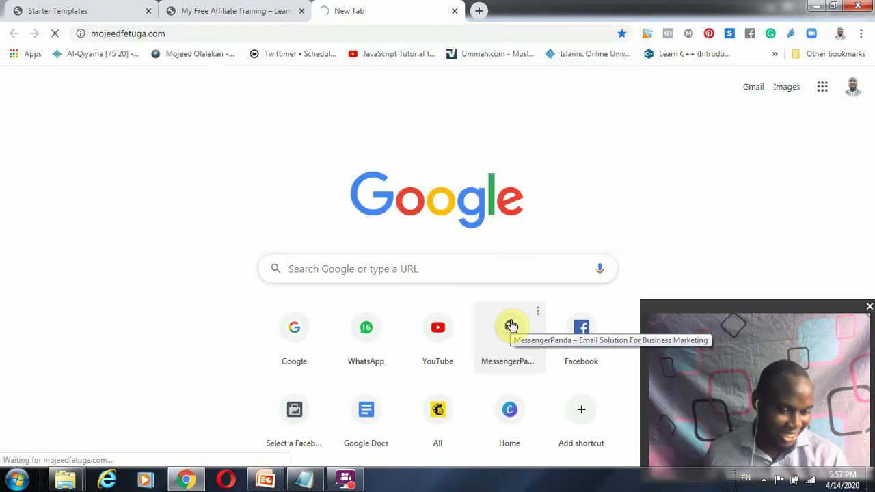
pyautogui.click(231, 10)
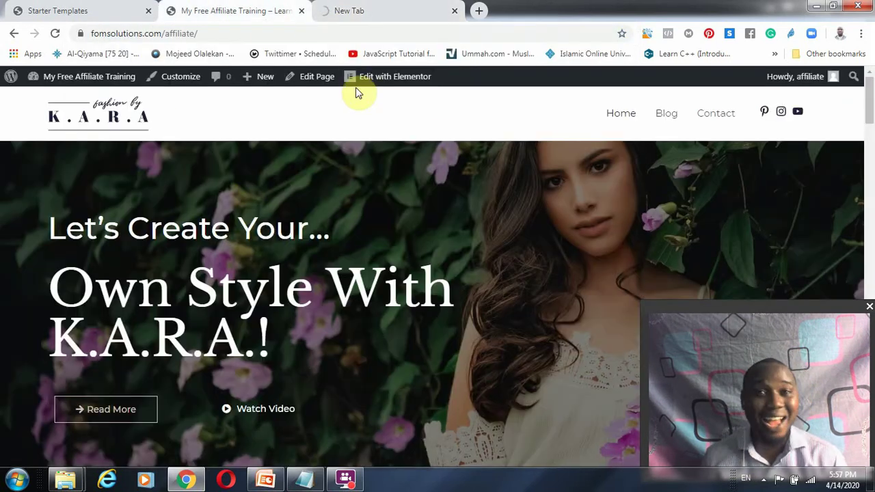
pyautogui.click(382, 12)
pyautogui.click(231, 9)
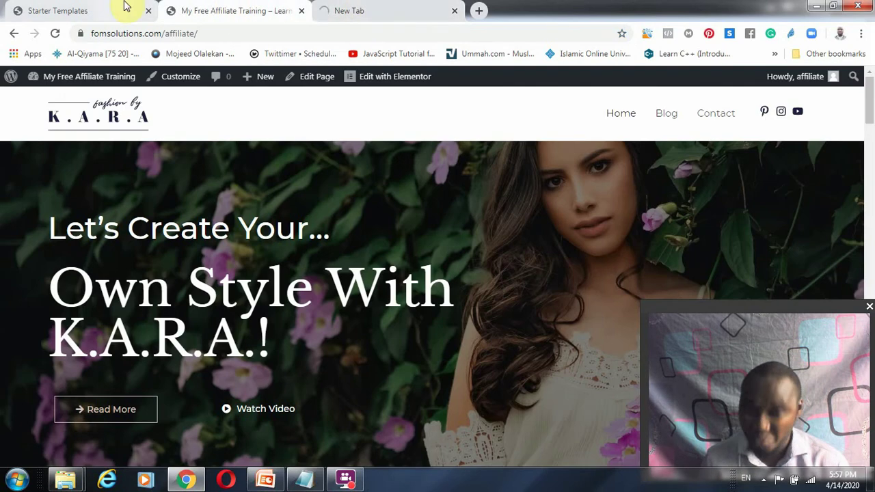
# Open the affiliate site's WordPress dashboard and hide its WPForms and Elementor Overview boxes
pyautogui.scroll(-10, 363, 267)
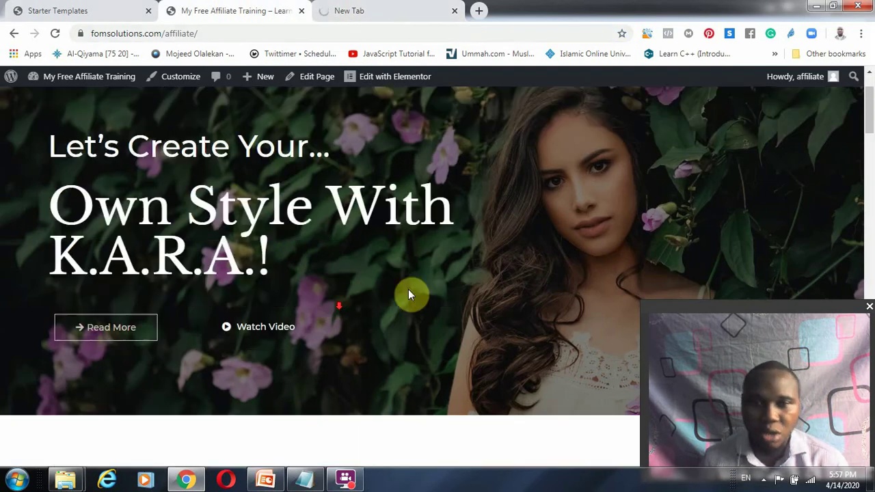
pyautogui.scroll(-3, 363, 267)
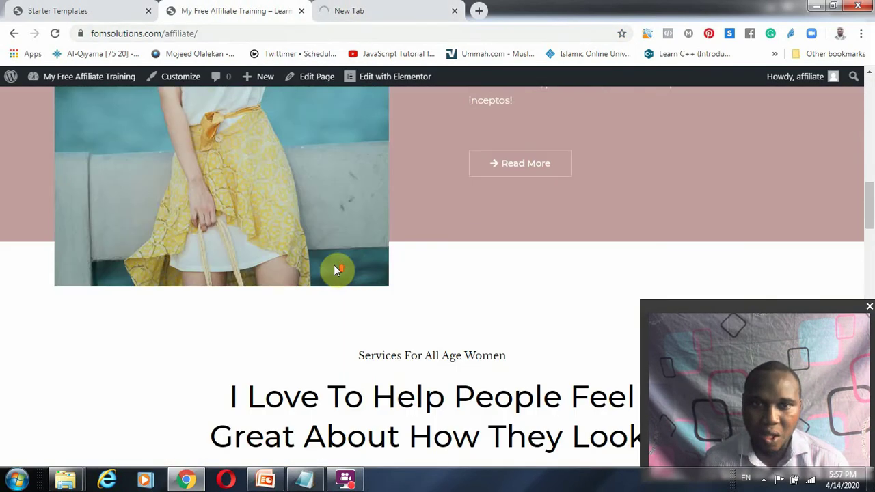
pyautogui.scroll(13, 336, 269)
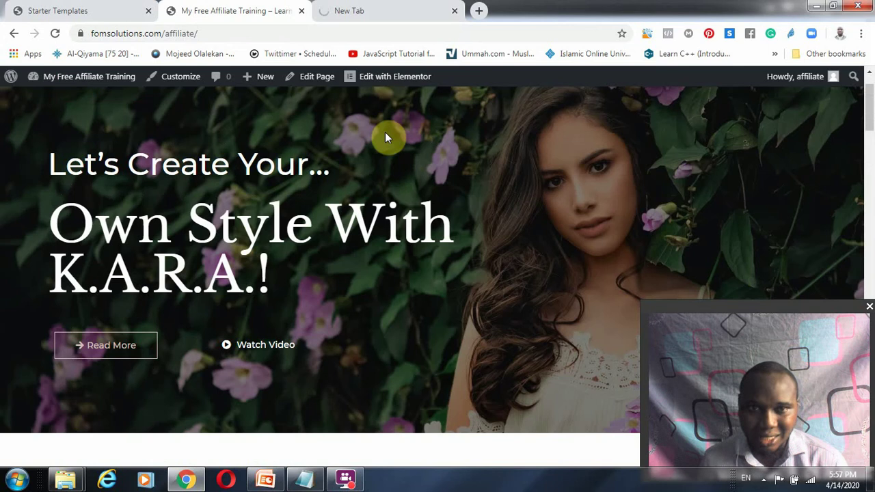
pyautogui.moveTo(31, 79)
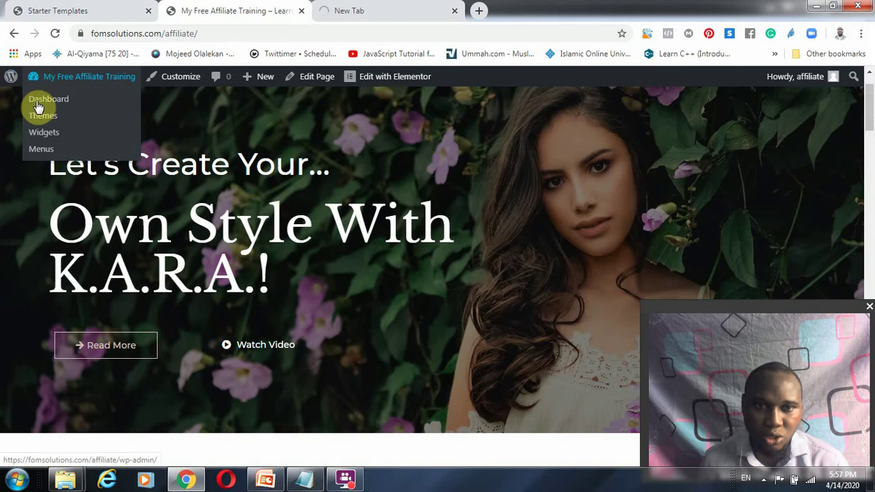
pyautogui.click(42, 102)
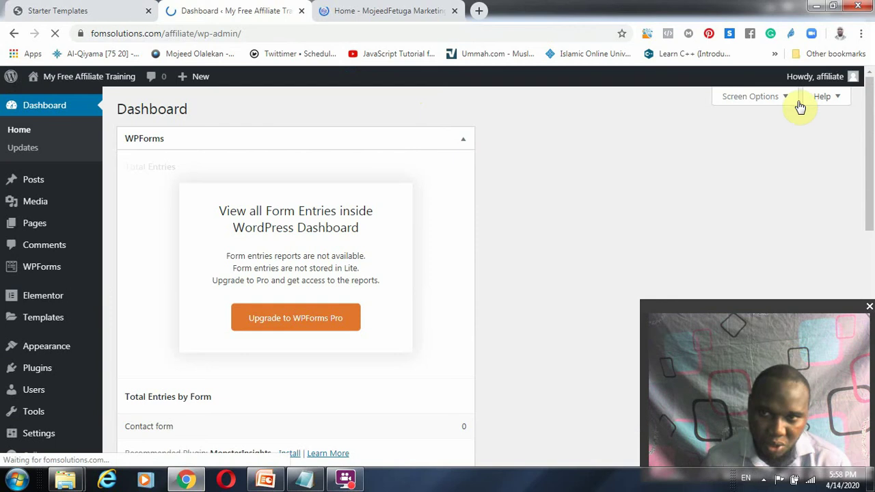
pyautogui.click(762, 104)
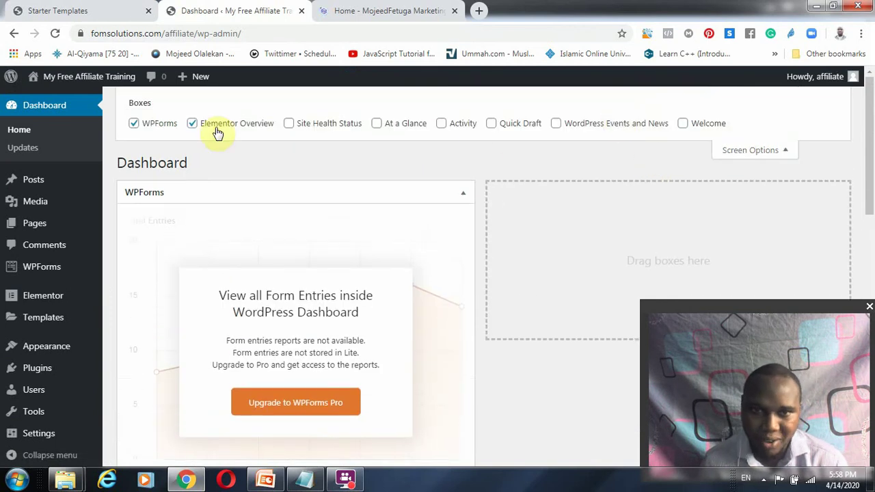
pyautogui.click(163, 129)
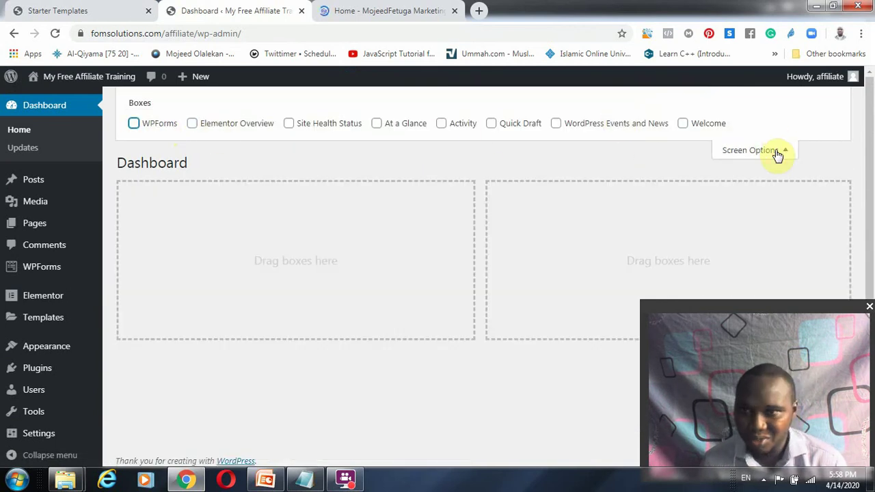
pyautogui.click(777, 152)
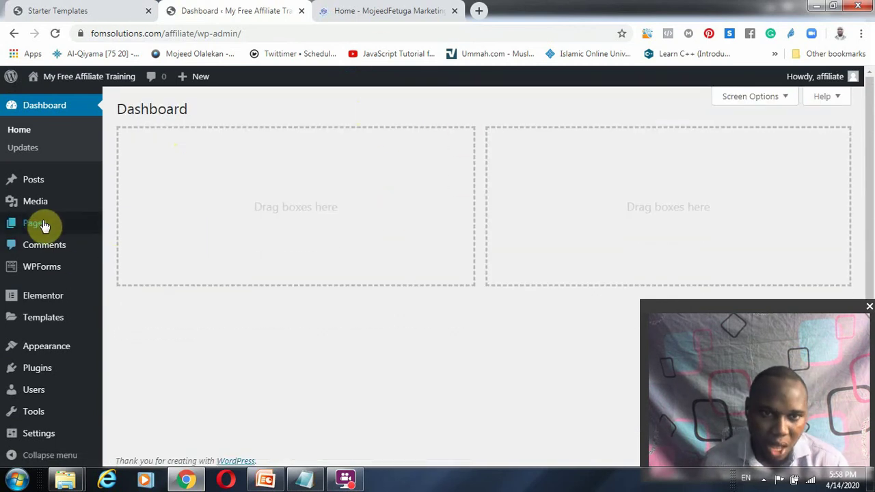
# Open the list of all pages and start editing the Home page with Elementor
pyautogui.moveTo(41, 226)
pyautogui.click(139, 232)
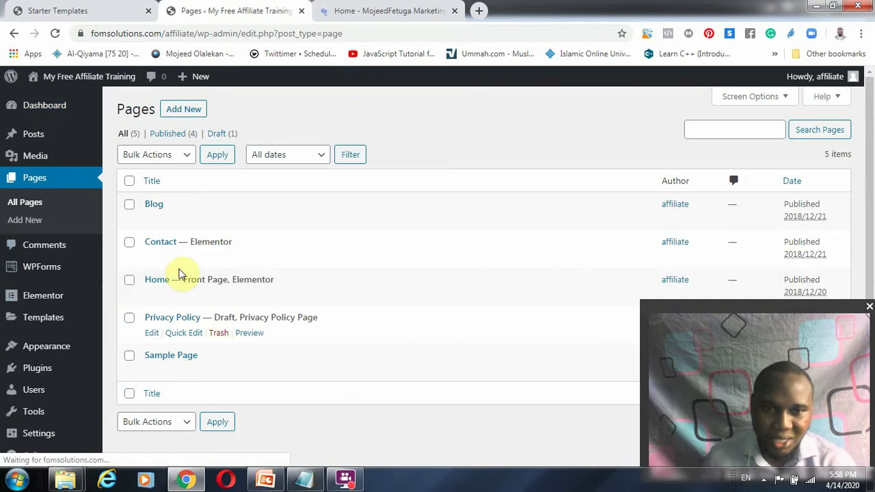
pyautogui.moveTo(166, 227)
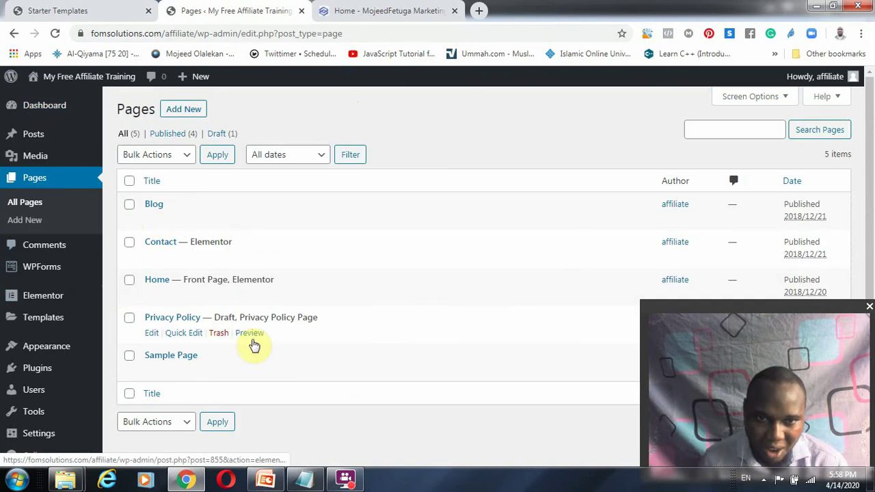
pyautogui.moveTo(153, 254)
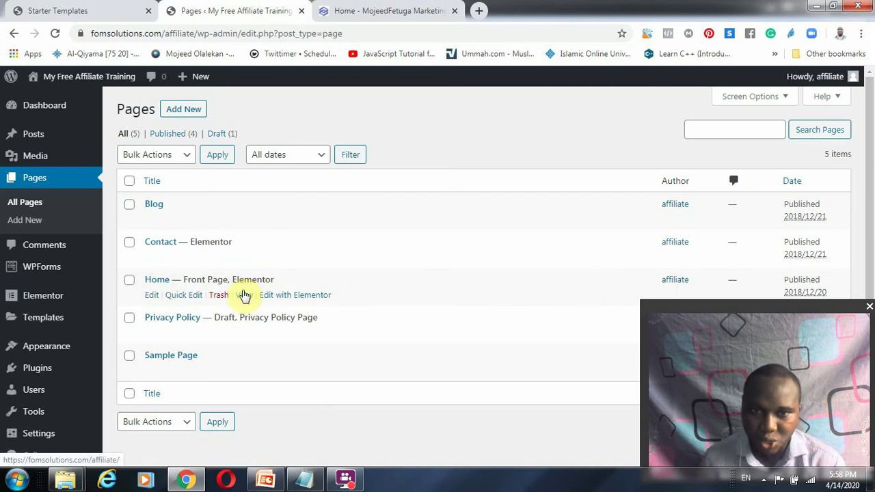
pyautogui.click(304, 295)
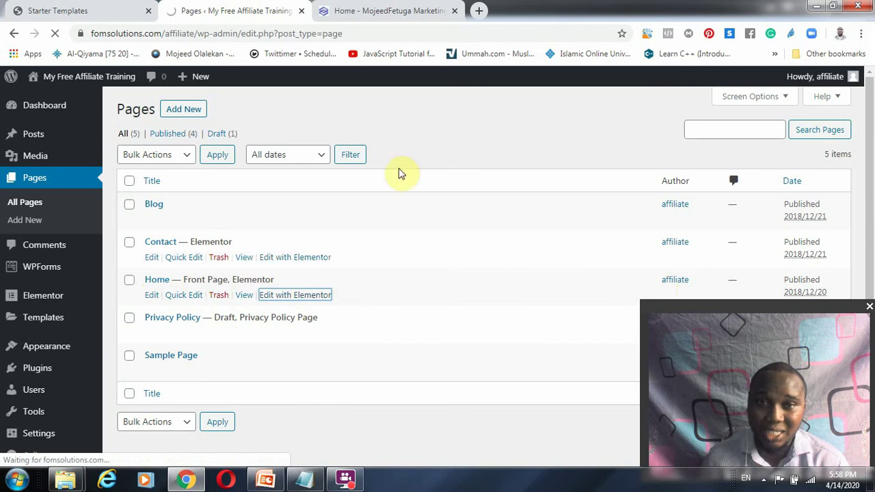
# Look over the upper part of the personal marketing solutions home page and close its browser tab
pyautogui.click(380, 10)
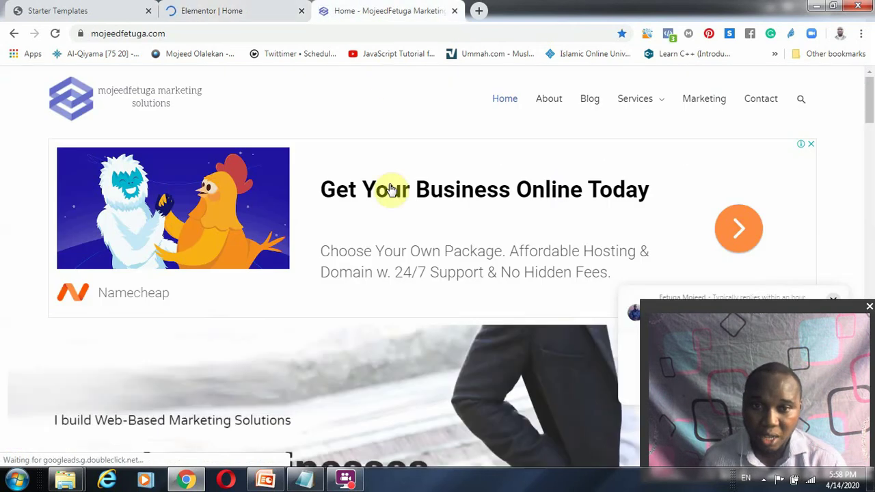
pyautogui.scroll(-3, 442, 345)
pyautogui.scroll(-3, 443, 341)
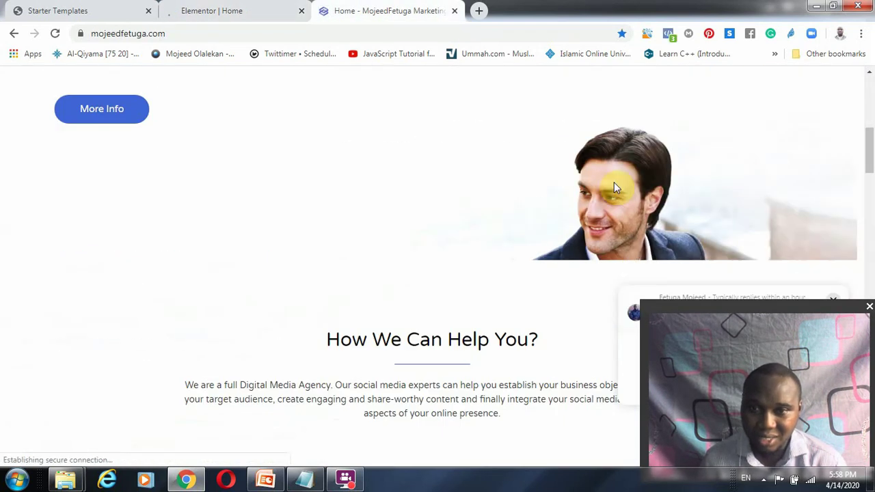
pyautogui.click(454, 11)
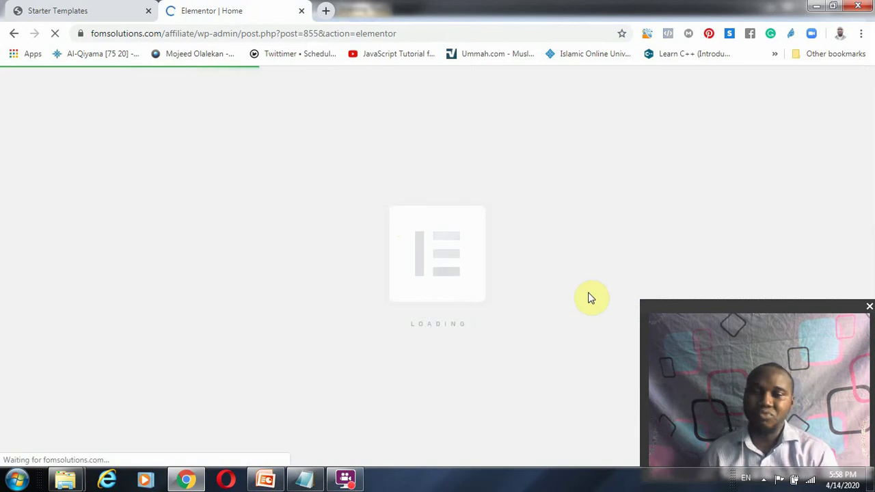
pyautogui.moveTo(640, 299); pyautogui.dragTo(805, 377)
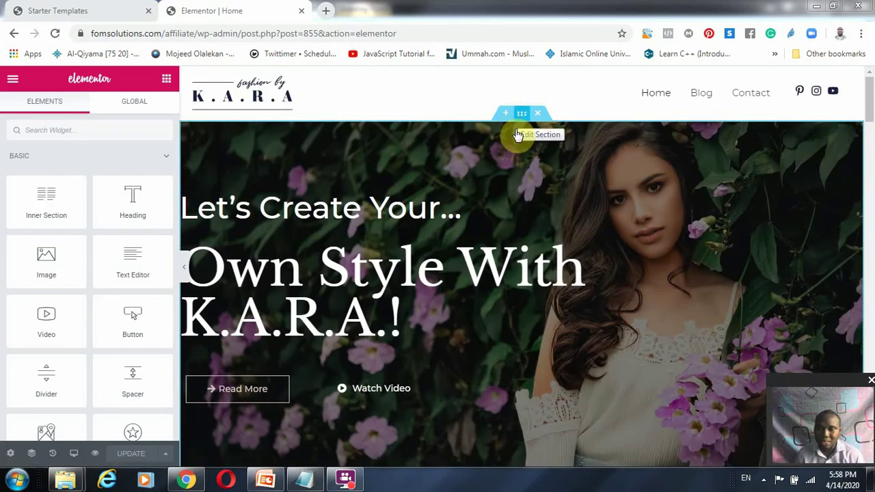
# Switch to Notepad and add the line "Section" below the theme names, separated by a blank line
pyautogui.click(314, 484)
pyautogui.press('Return')
pyautogui.press('Return')
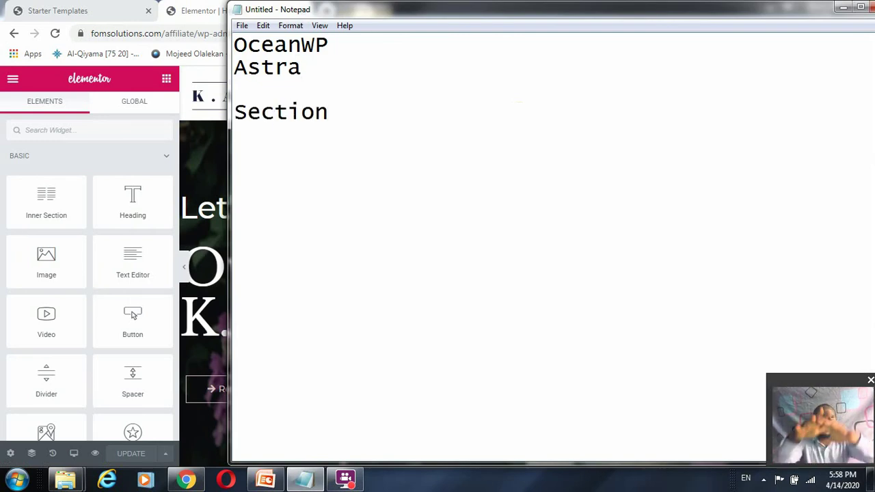
pyautogui.press('Return')
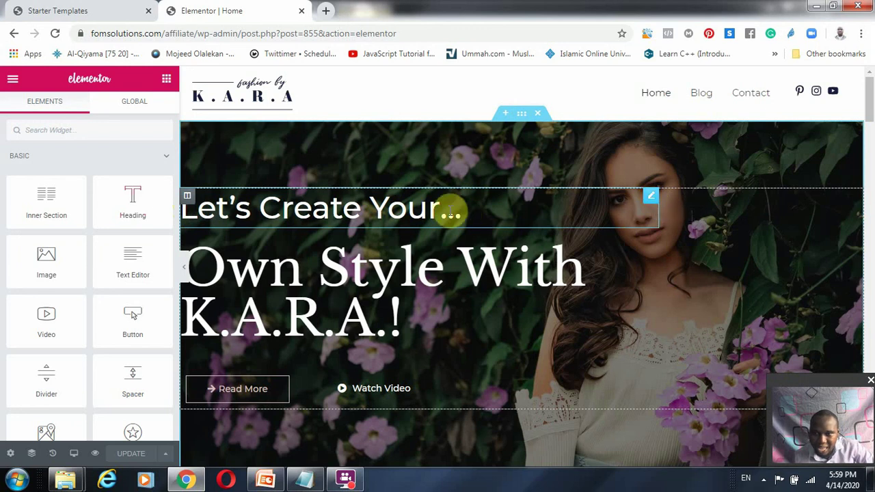
# Inspect the "Let's Create Your…" heading's settings and slightly narrow the column holding the Read More button
pyautogui.click(388, 210)
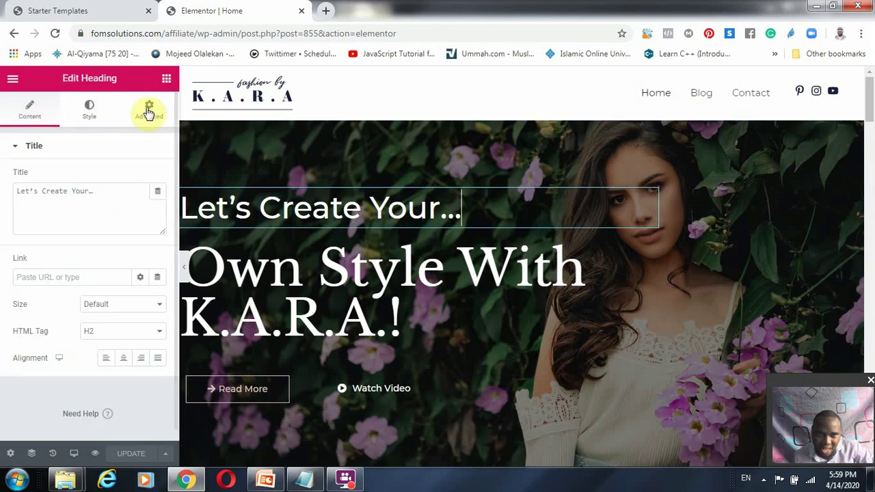
pyautogui.click(166, 79)
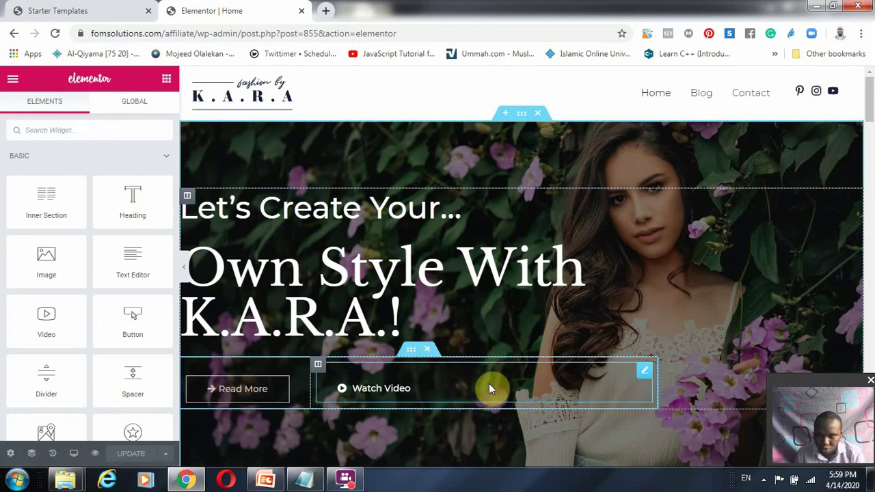
pyautogui.moveTo(310, 376)
pyautogui.mouseDown()
pyautogui.moveTo(518, 375)
pyautogui.moveTo(297, 373)
pyautogui.moveTo(307, 374)
pyautogui.mouseUp()
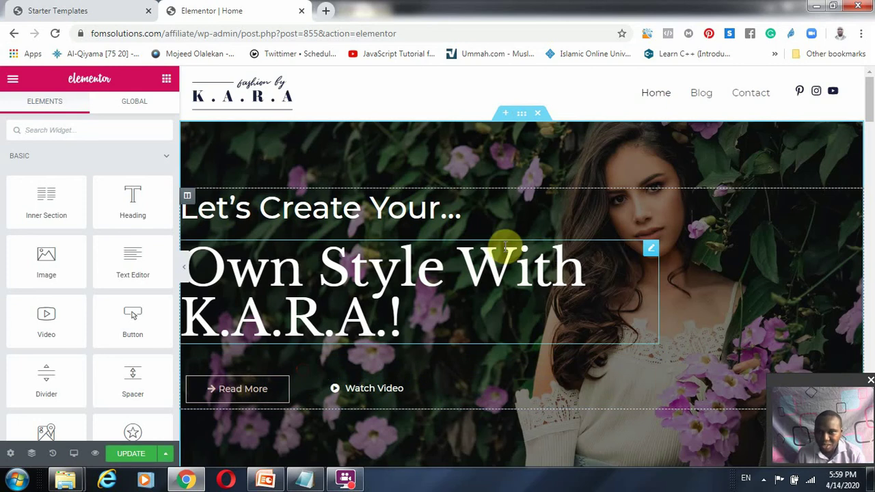
# Replace "K.A.R.A.!" in the large hero heading so its title reads "Own Style with Affliate Training"
pyautogui.click(411, 276)
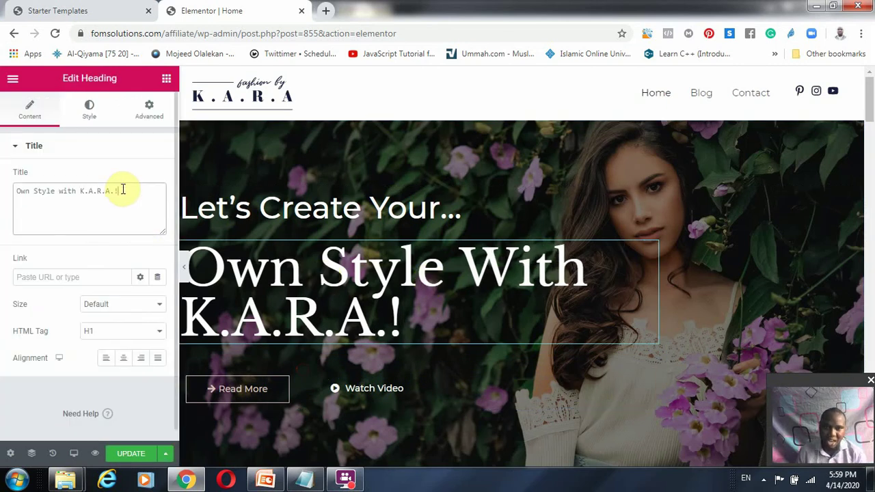
pyautogui.press('BackSpace')
pyautogui.press('BackSpace')
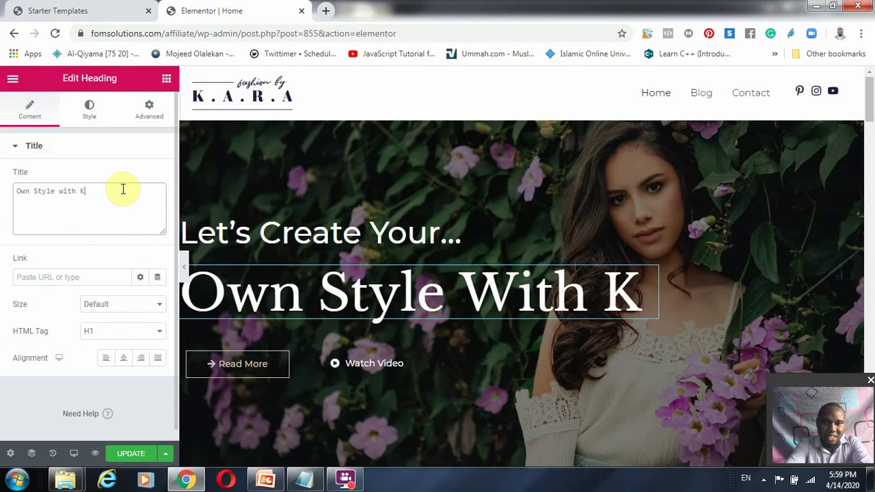
pyautogui.write('ffliate Training')
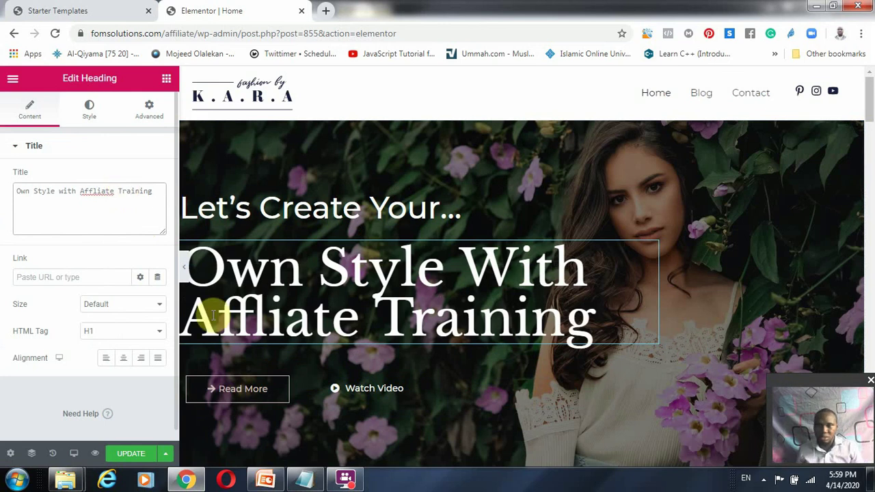
pyautogui.scroll(-4, 472, 250)
pyautogui.scroll(2, 666, 192)
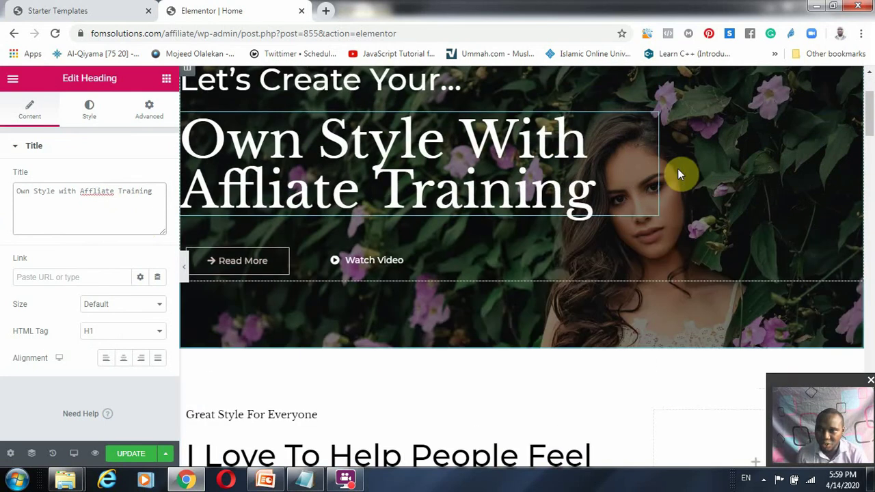
pyautogui.scroll(2, 679, 174)
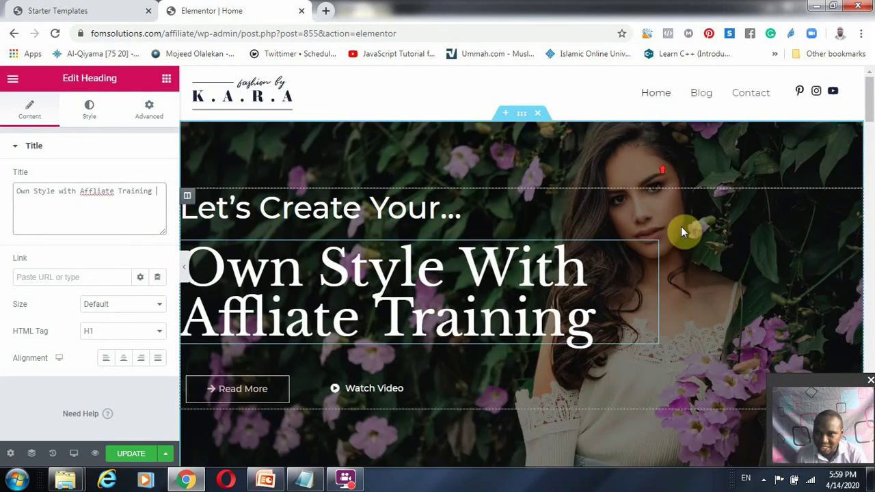
# Open the hero section's style settings and remove its background image
pyautogui.click(522, 115)
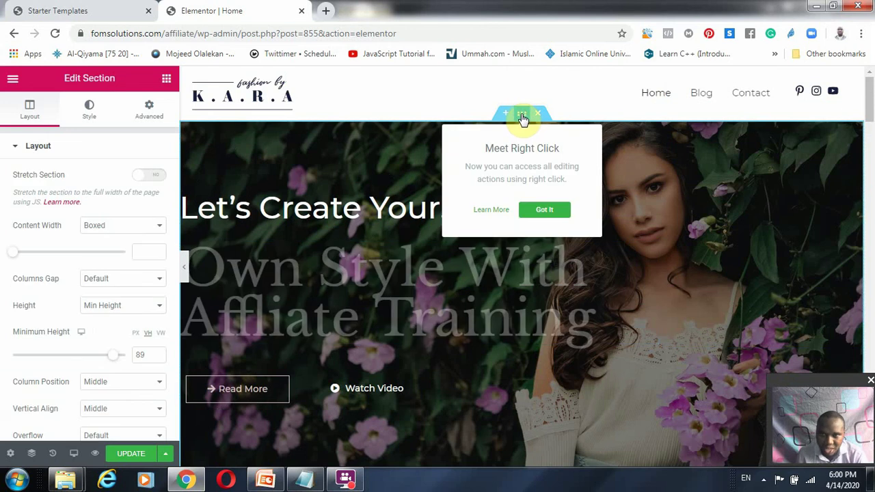
pyautogui.rightClick(522, 118)
pyautogui.click(519, 128)
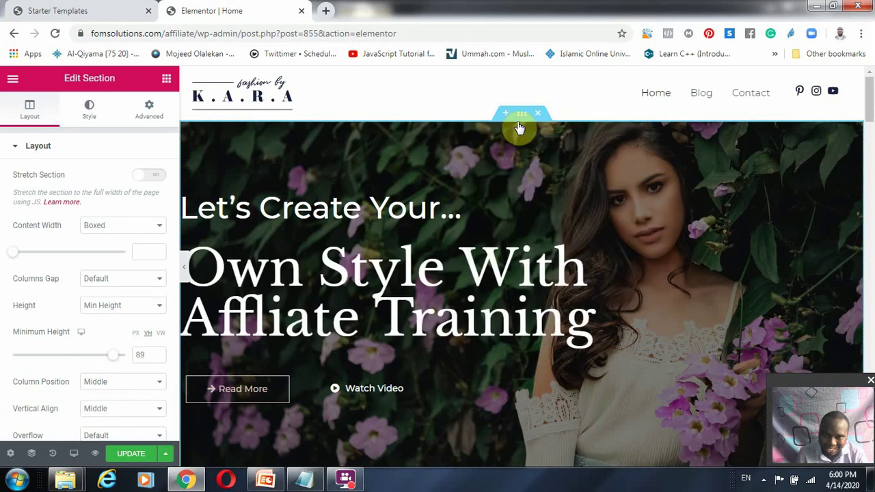
pyautogui.click(89, 108)
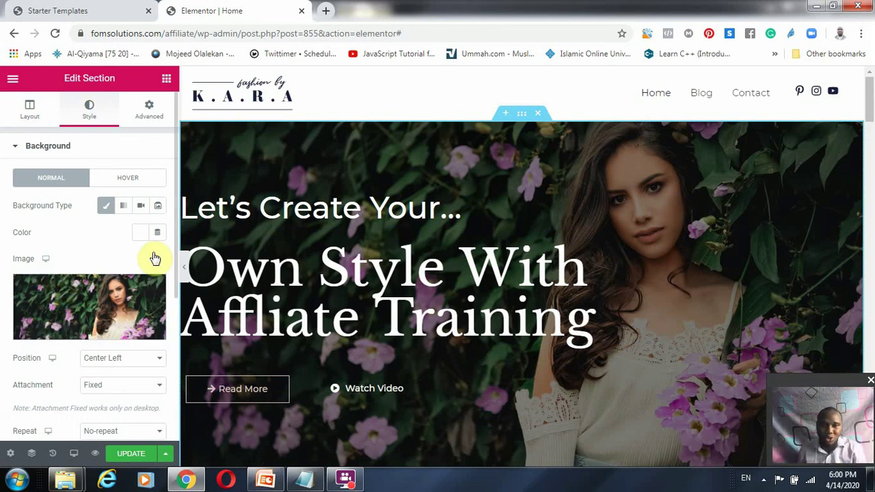
pyautogui.moveTo(123, 307)
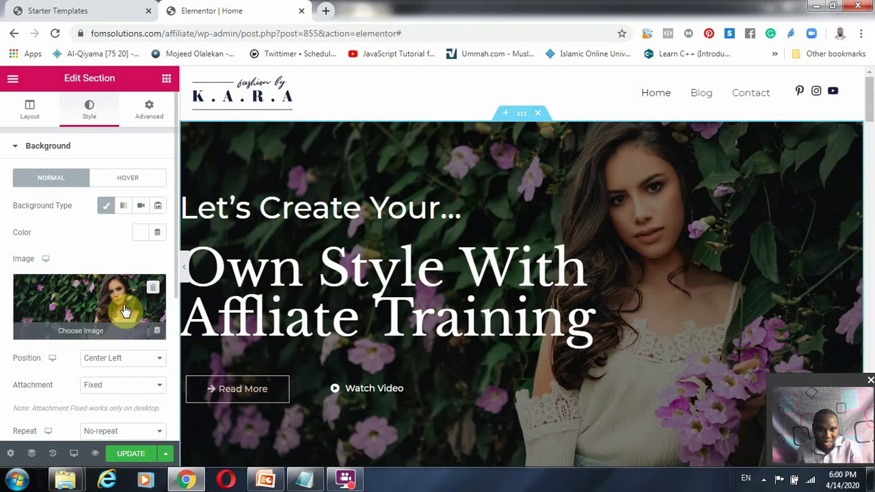
pyautogui.click(156, 330)
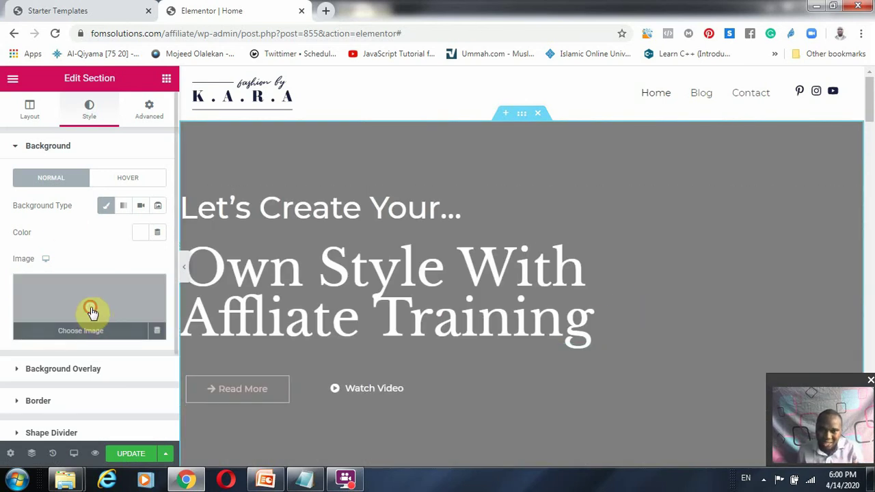
# Insert kara-contactbanner.jpg from the media library as the hero section's background image
pyautogui.click(92, 312)
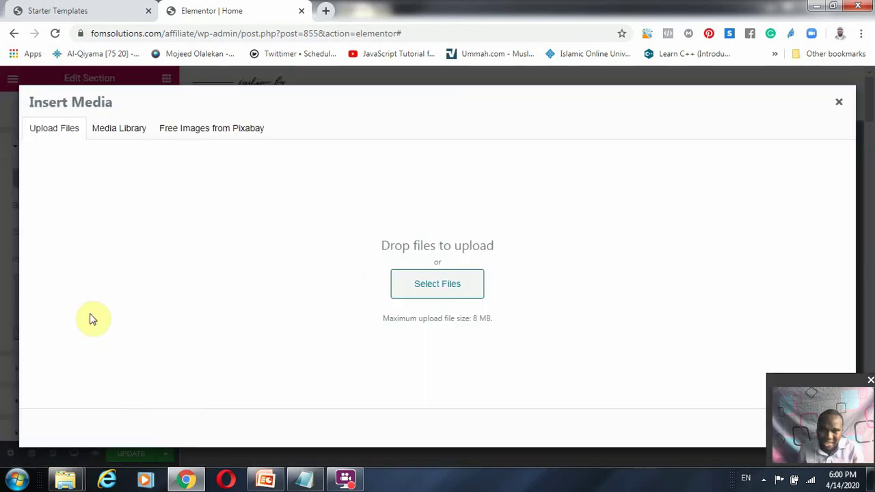
pyautogui.click(215, 129)
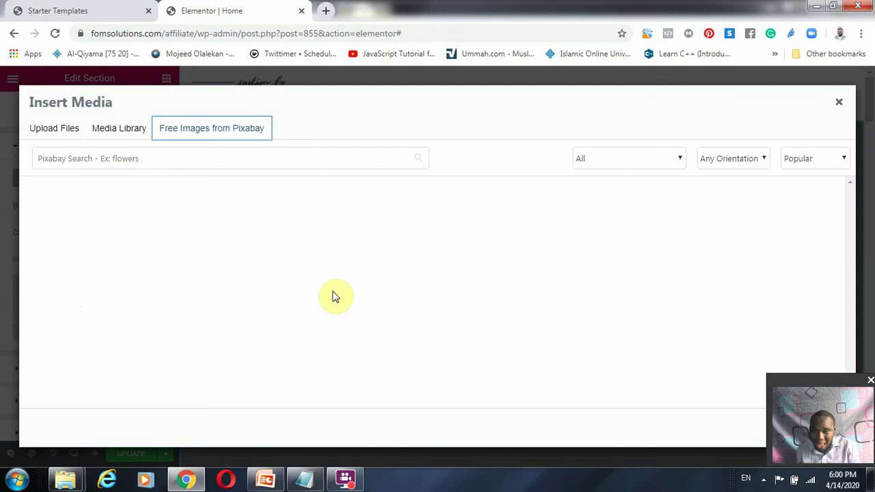
pyautogui.click(135, 130)
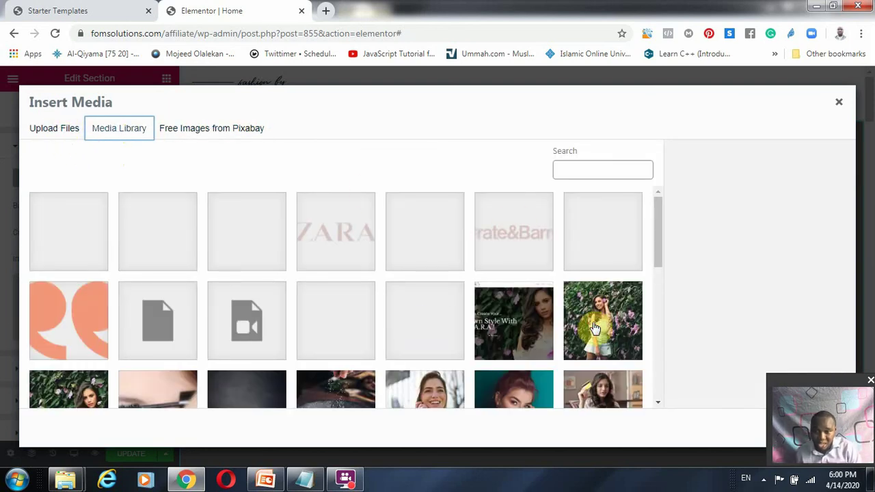
pyautogui.click(621, 322)
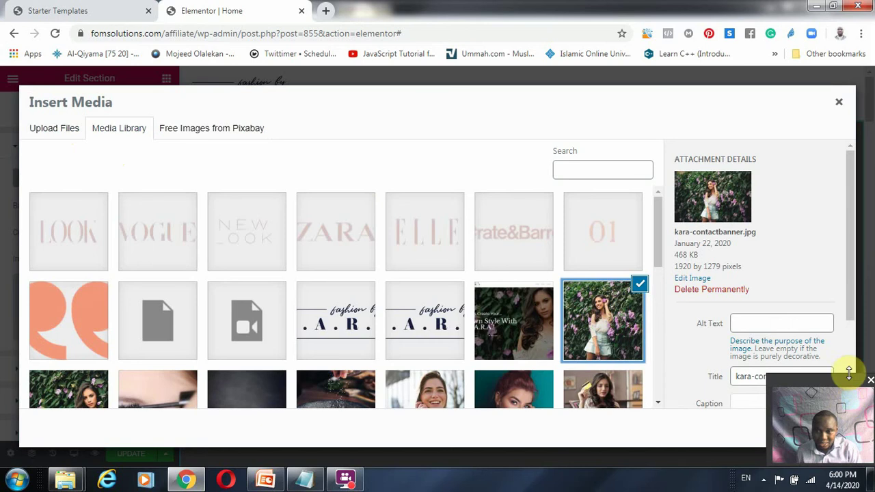
pyautogui.scroll(-2, 848, 373)
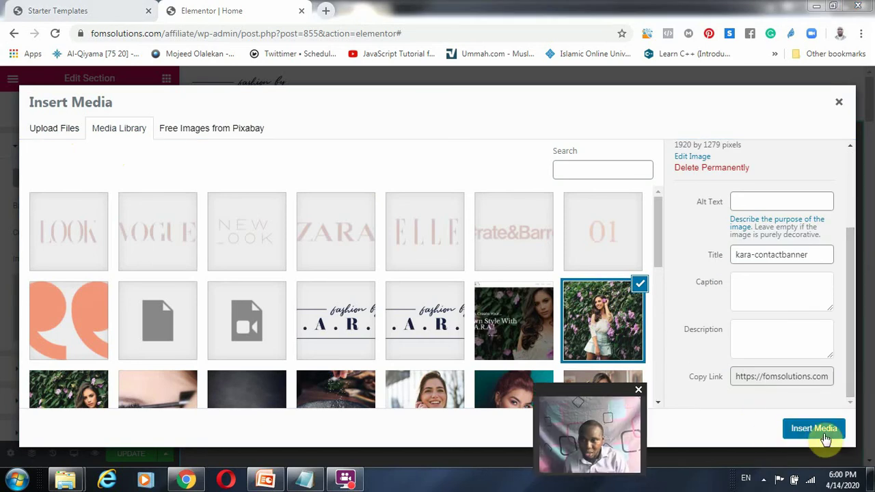
pyautogui.click(825, 435)
pyautogui.moveTo(591, 395); pyautogui.dragTo(810, 388)
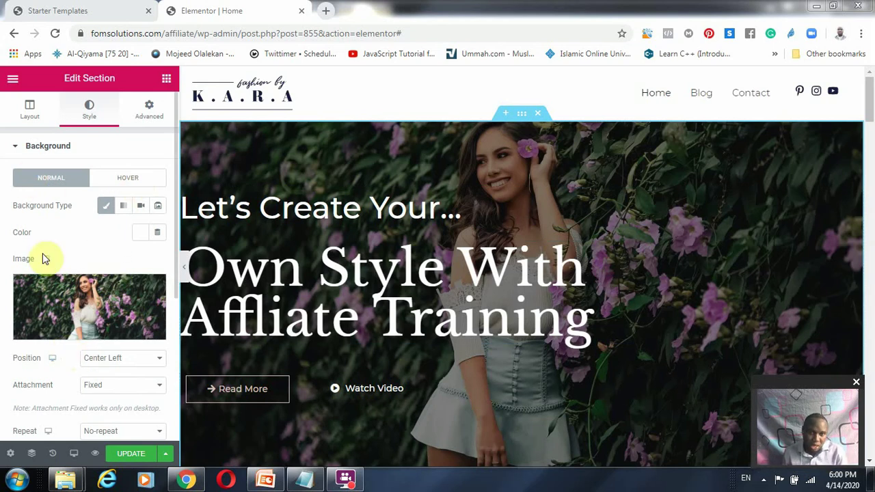
# Compare the hero section's hover background options with its normal background settings
pyautogui.click(113, 177)
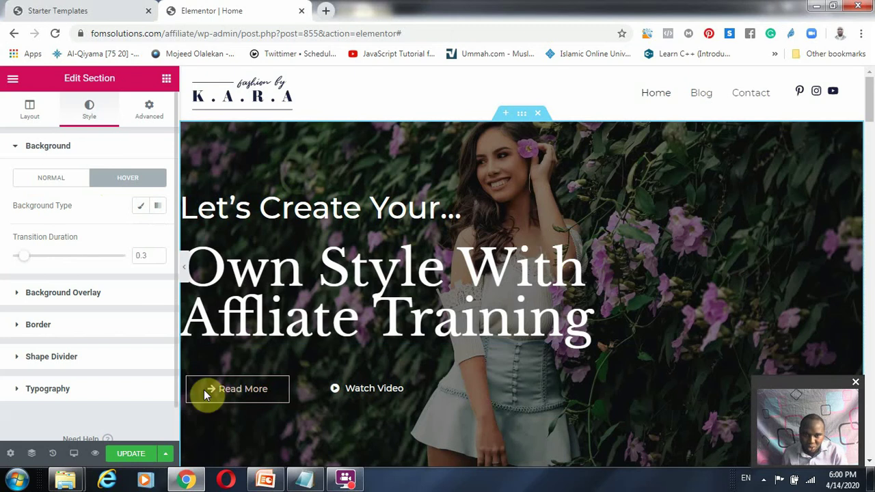
pyautogui.click(34, 179)
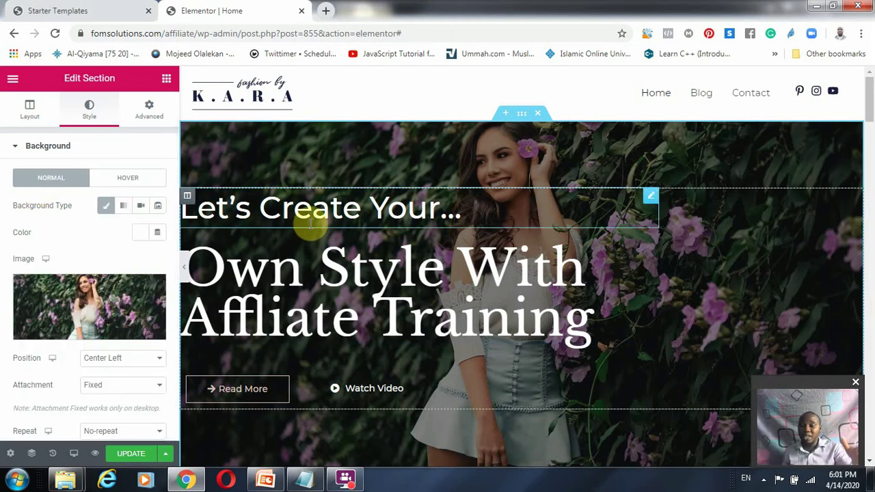
pyautogui.moveTo(128, 290)
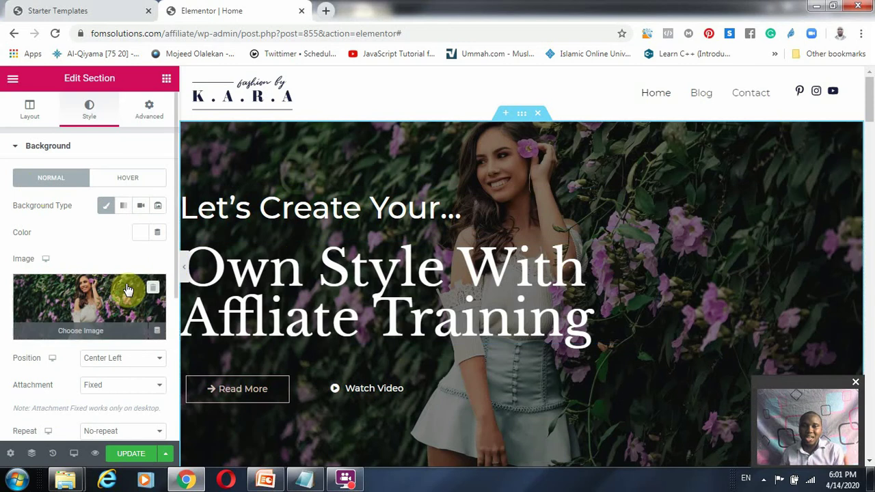
# Examine the sections down to the row of four portrait photos and open the first photo's settings
pyautogui.scroll(-7, 380, 326)
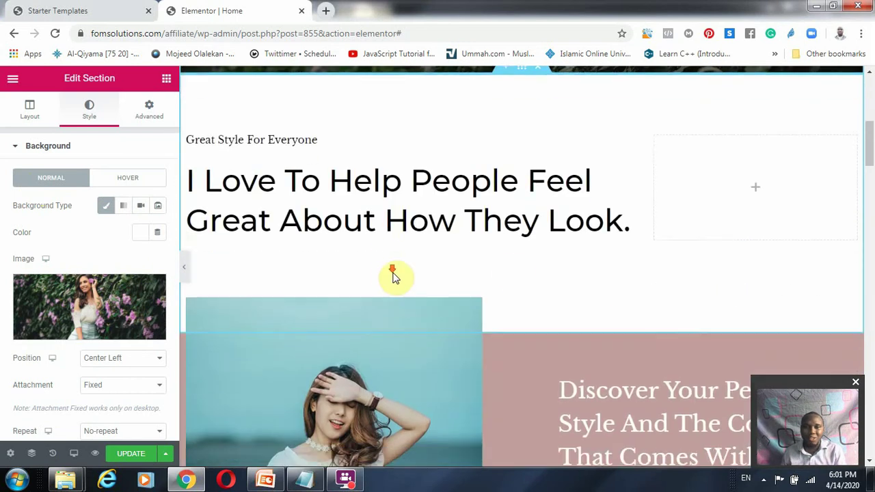
pyautogui.scroll(-10, 393, 273)
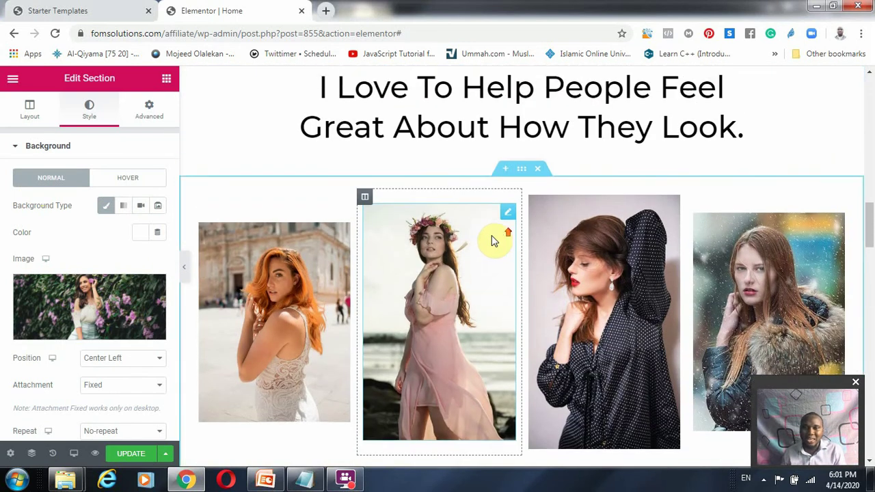
pyautogui.scroll(1, 494, 240)
pyautogui.scroll(-3, 467, 277)
pyautogui.scroll(2, 468, 170)
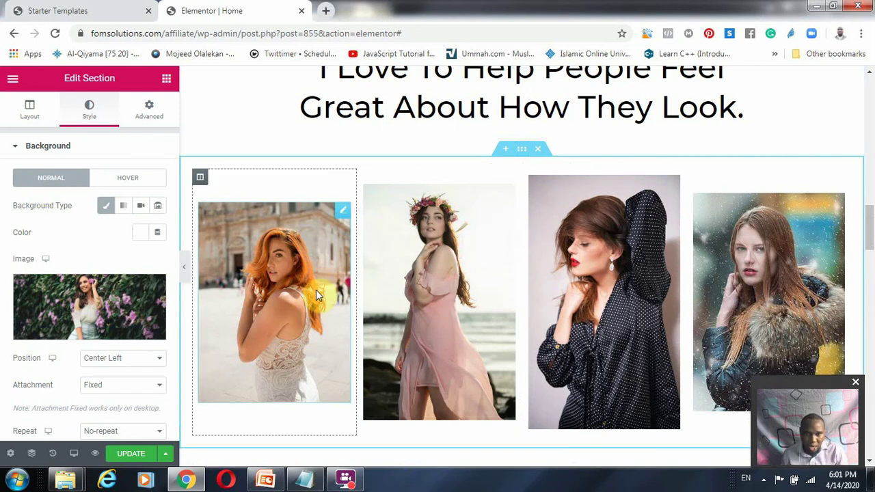
pyautogui.click(288, 246)
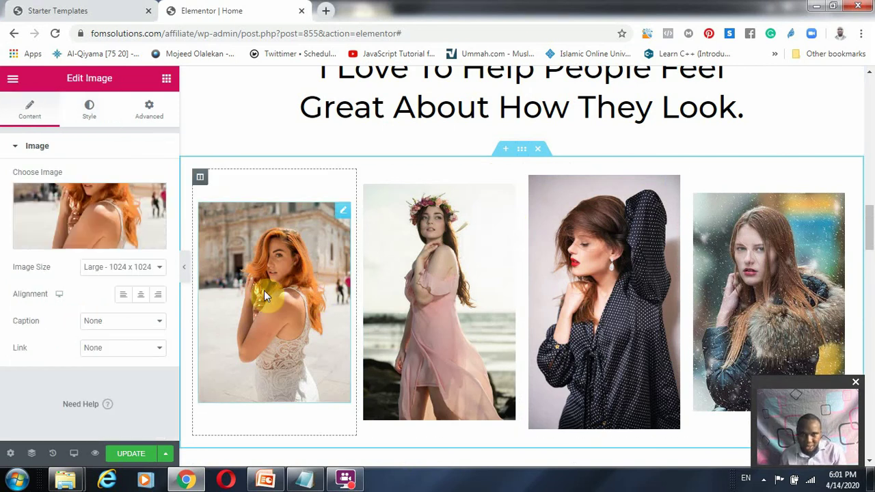
# Add an Image widget with office-groom-tips.jpg above the first portrait photo, and delete that widget again
pyautogui.click(167, 79)
pyautogui.moveTo(39, 259); pyautogui.dragTo(299, 209)
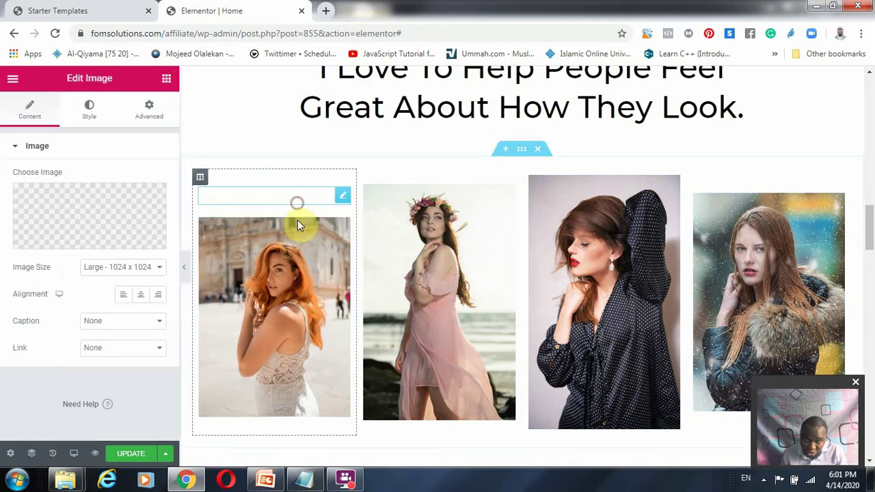
pyautogui.click(75, 220)
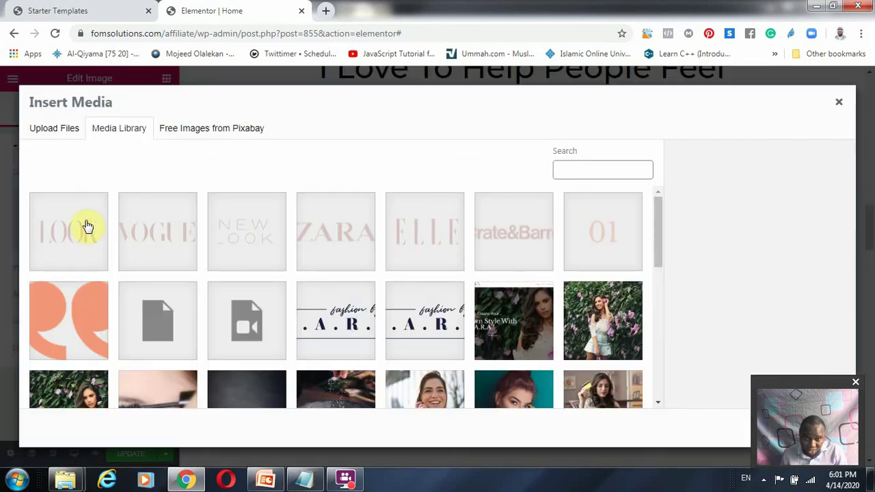
pyautogui.scroll(-5, 262, 386)
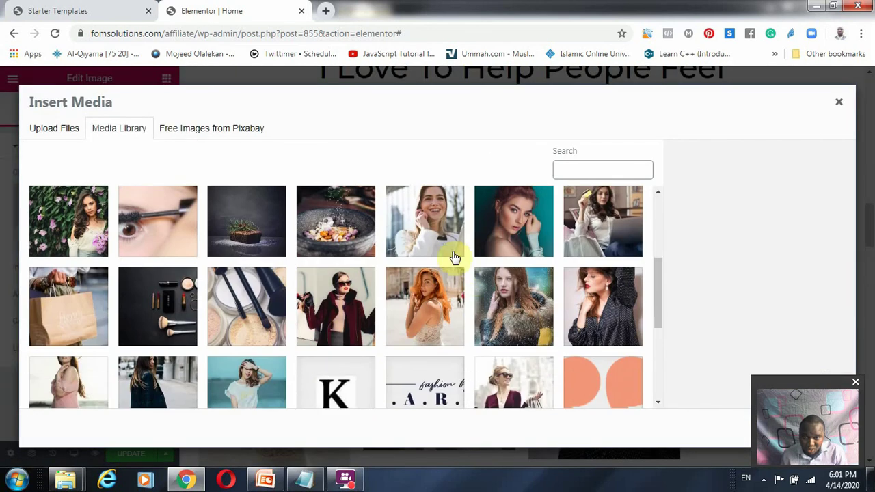
pyautogui.click(445, 222)
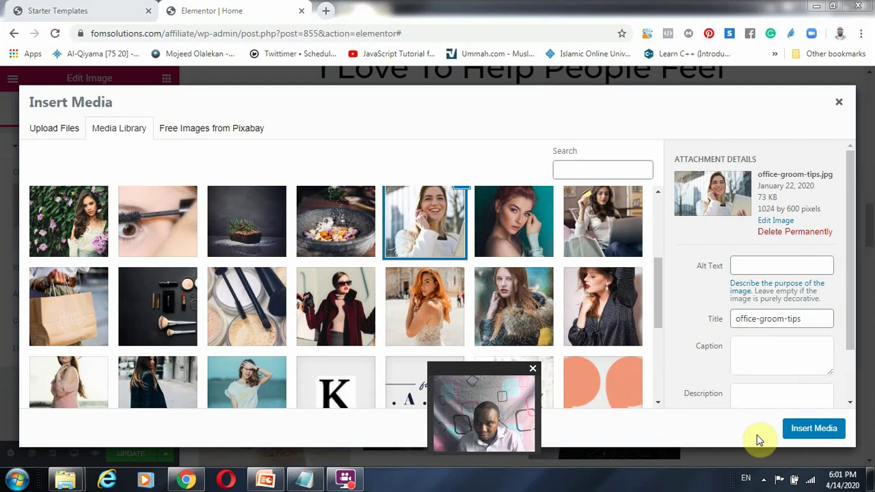
pyautogui.click(813, 429)
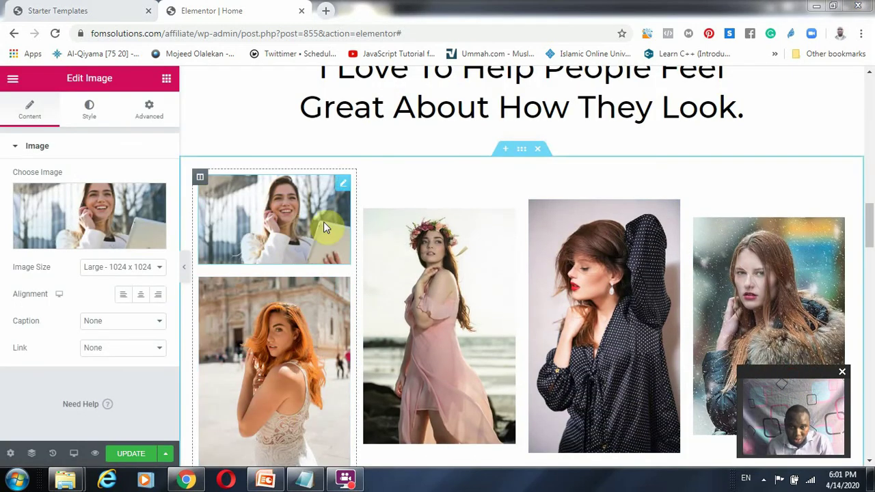
pyautogui.rightClick(343, 191)
pyautogui.click(412, 375)
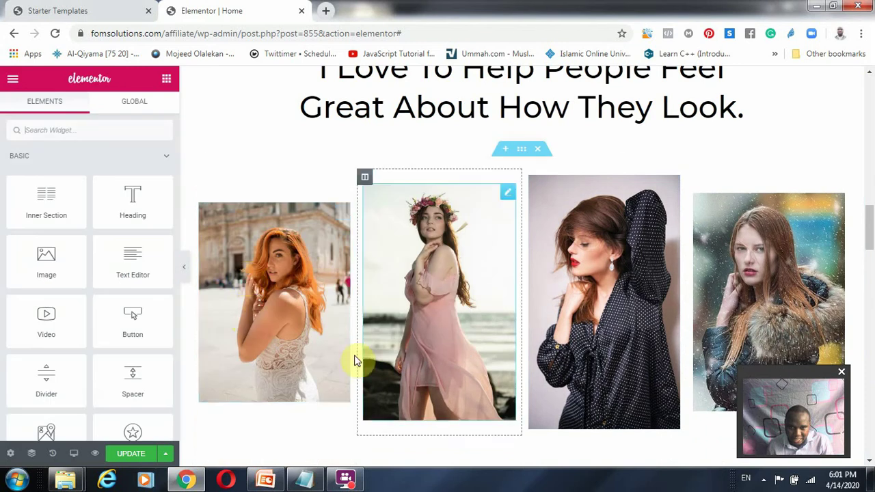
# Swap the first two portrait photos between their columns and move them back to their original order
pyautogui.moveTo(282, 299); pyautogui.dragTo(436, 331)
pyautogui.moveTo(474, 426); pyautogui.dragTo(256, 295)
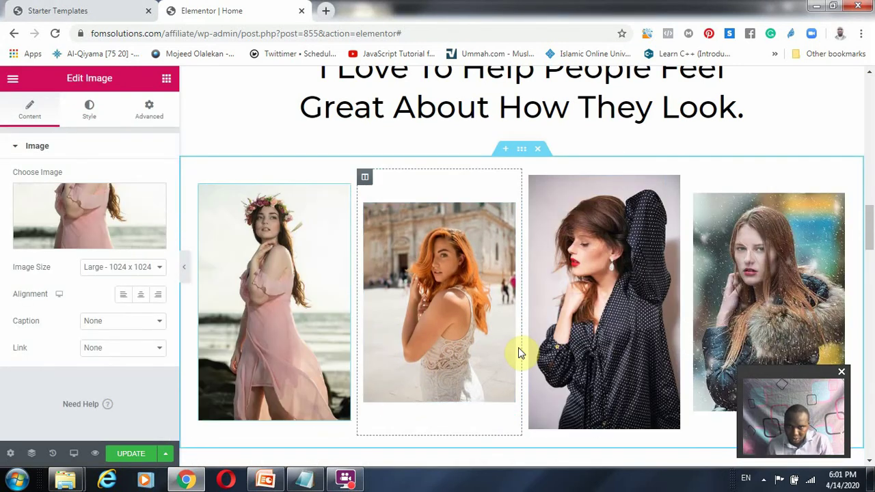
pyautogui.moveTo(298, 301); pyautogui.dragTo(478, 364)
pyautogui.moveTo(428, 442); pyautogui.dragTo(277, 304)
# Examine the settings of the Wardrobe Styling, Closet Cleanse and Shopping Tour image boxes and of their section
pyautogui.scroll(-5, 651, 329)
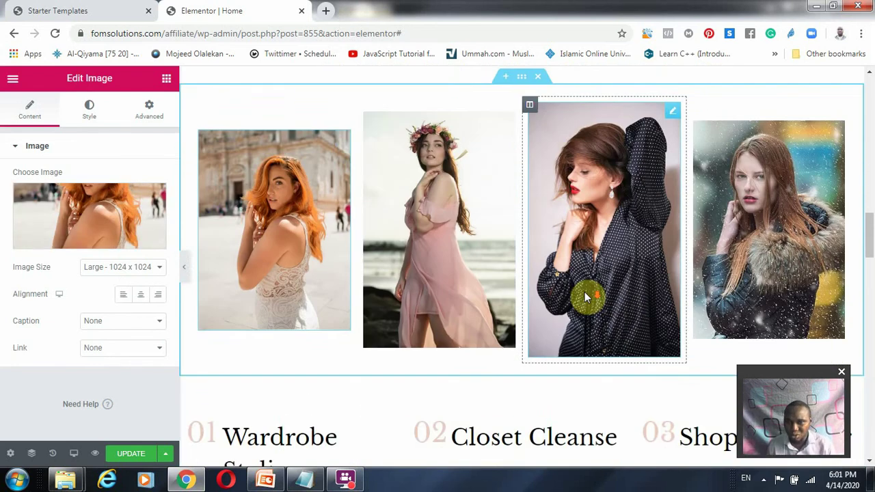
pyautogui.click(257, 192)
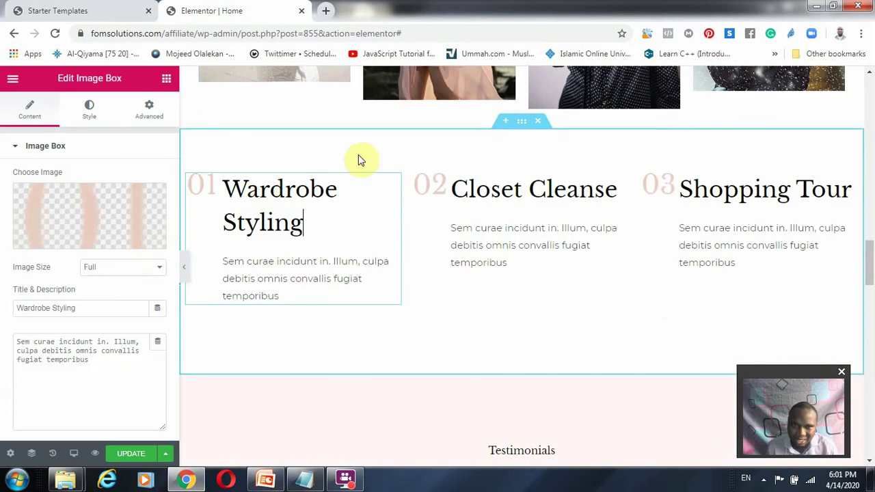
pyautogui.click(420, 212)
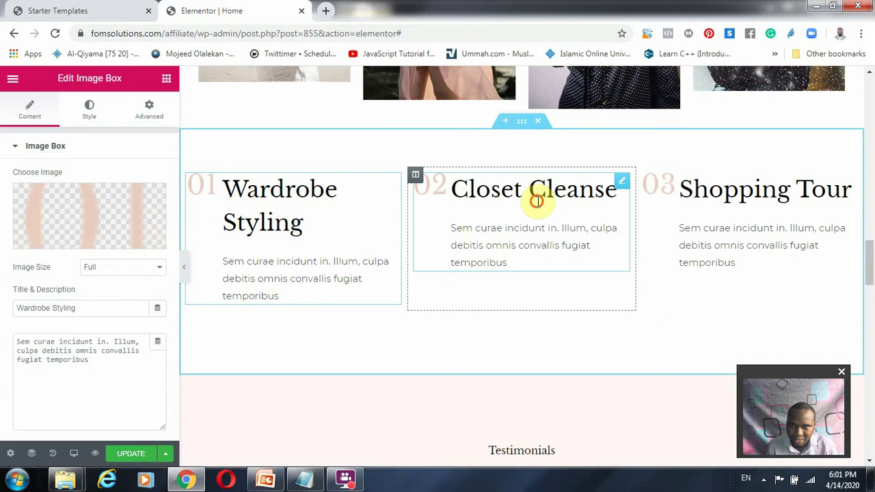
pyautogui.click(751, 213)
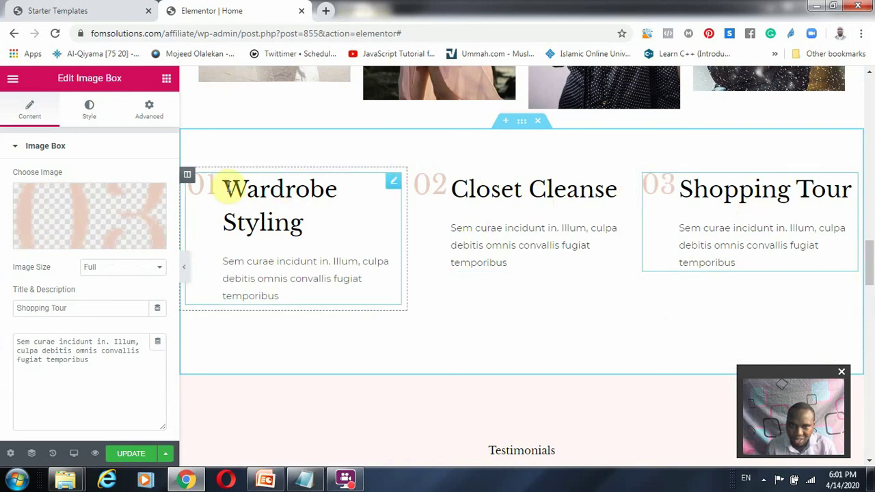
pyautogui.click(516, 149)
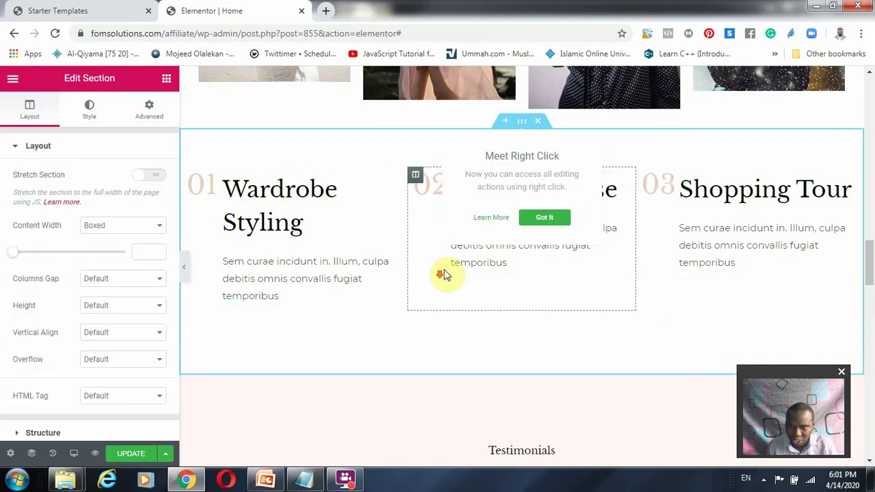
# Examine the testimonials and the brand logo row, checking the logo images' settings, section layout and available actions
pyautogui.scroll(-6, 449, 274)
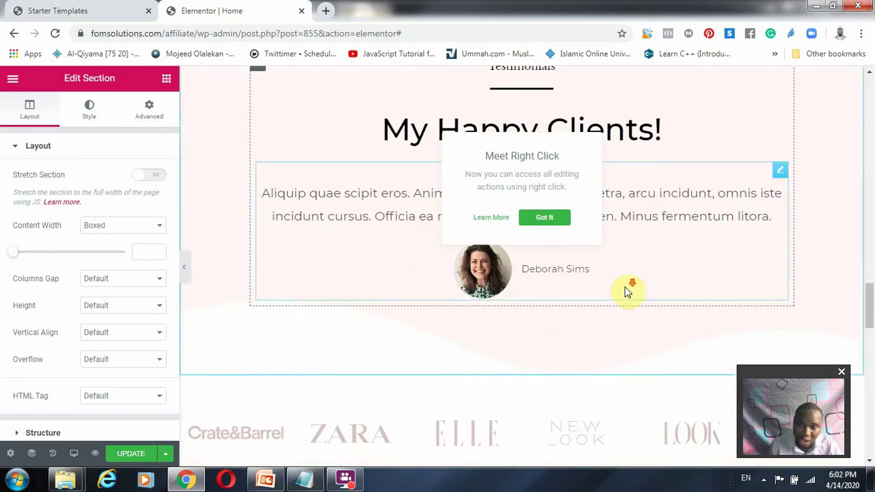
pyautogui.scroll(-10, 625, 287)
pyautogui.scroll(5, 620, 285)
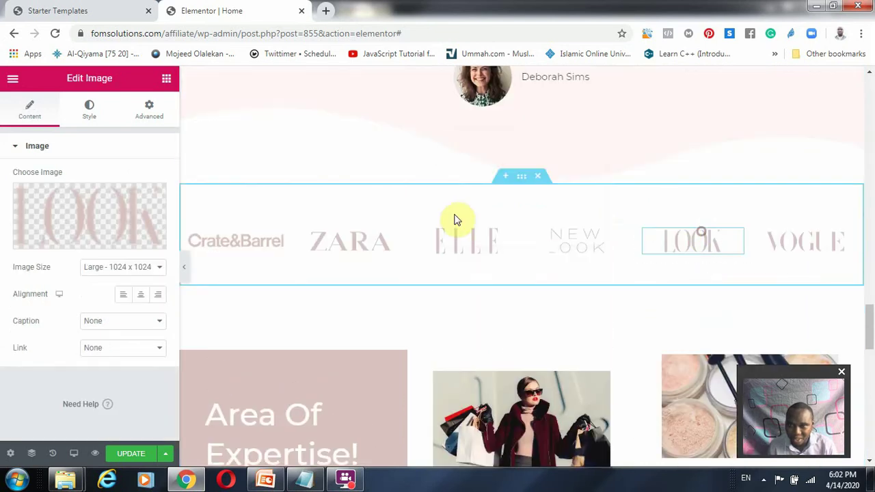
pyautogui.click(312, 246)
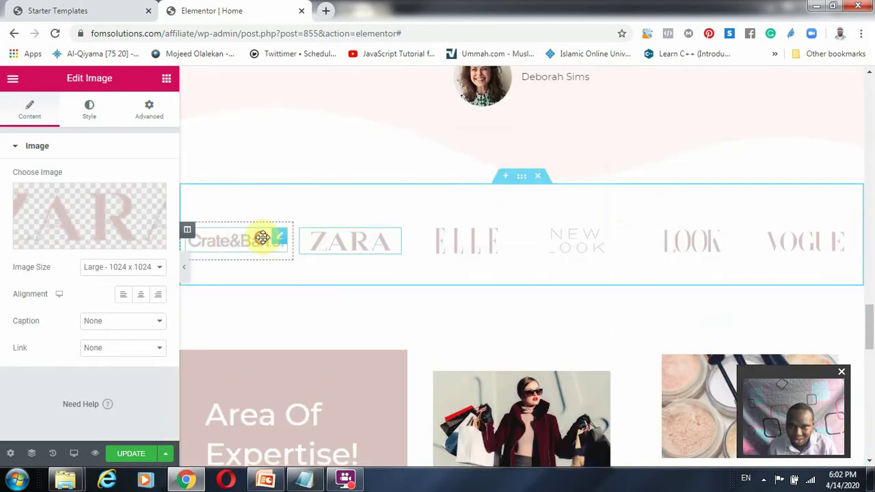
pyautogui.click(442, 232)
pyautogui.click(521, 177)
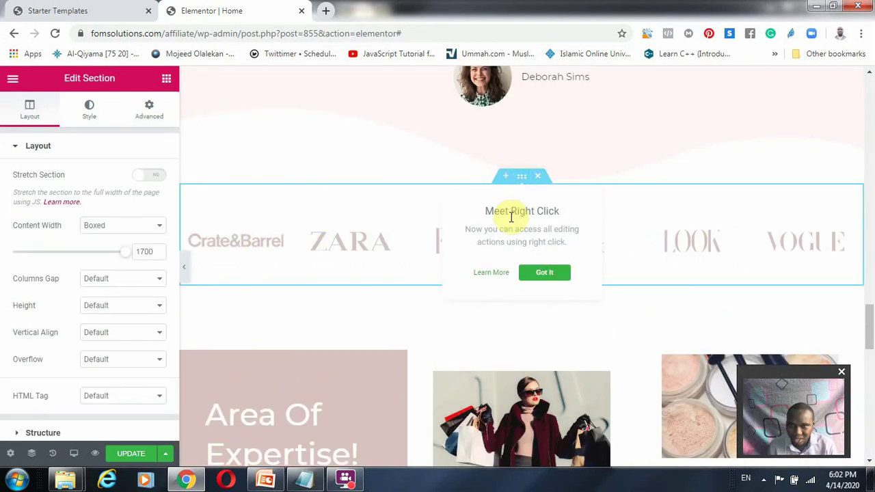
pyautogui.click(381, 197)
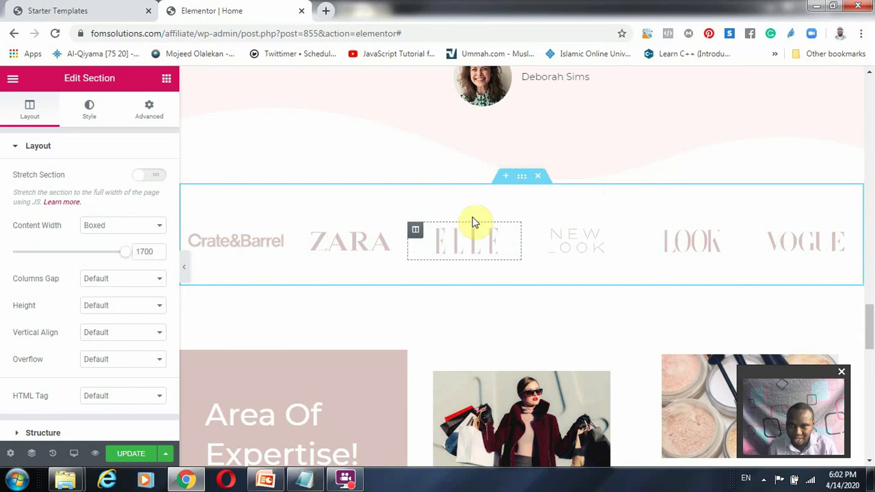
pyautogui.rightClick(233, 239)
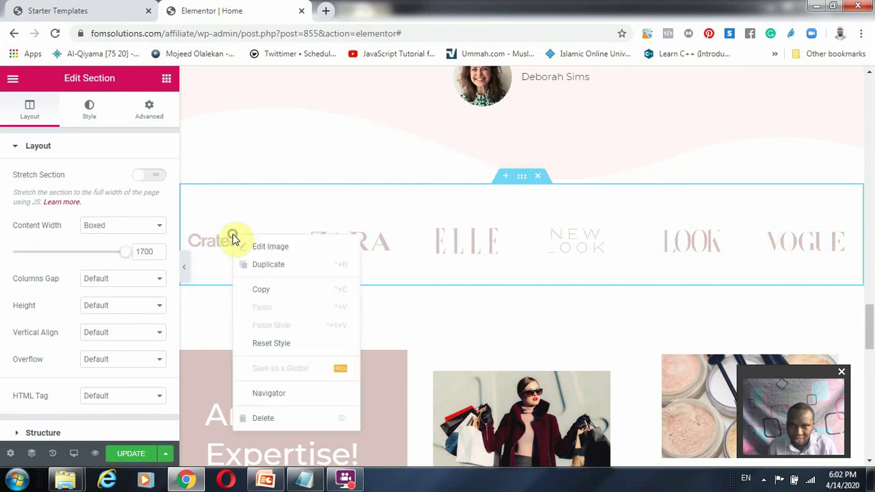
# Inspect the image, heading, text and Read More button settings in the middle column beside Area Of Expertise
pyautogui.scroll(-3, 507, 259)
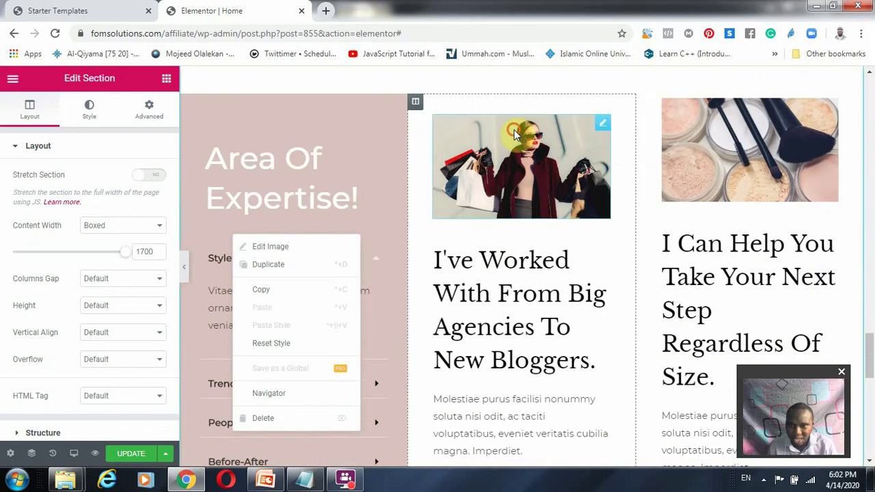
pyautogui.click(514, 129)
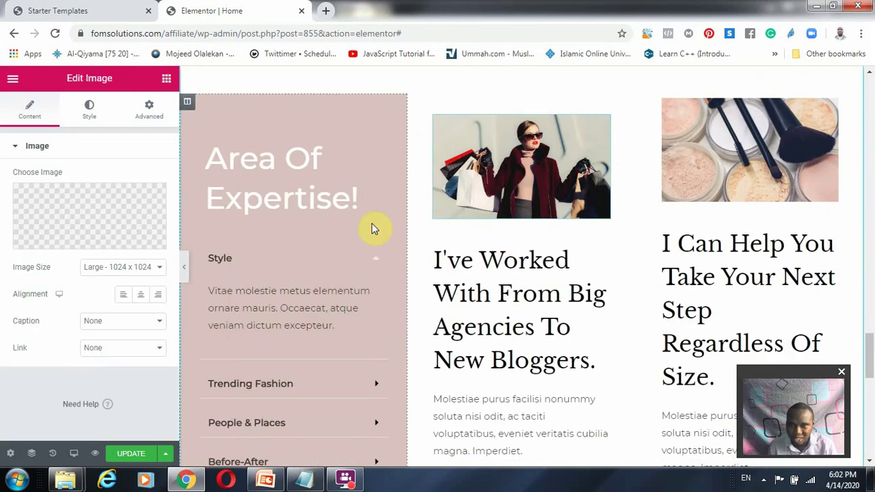
pyautogui.click(526, 279)
pyautogui.scroll(-3, 527, 275)
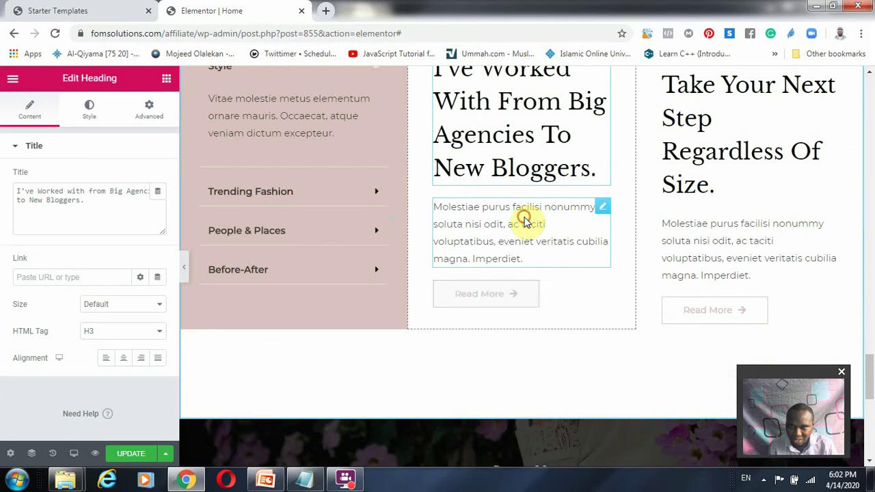
pyautogui.click(578, 208)
pyautogui.click(511, 301)
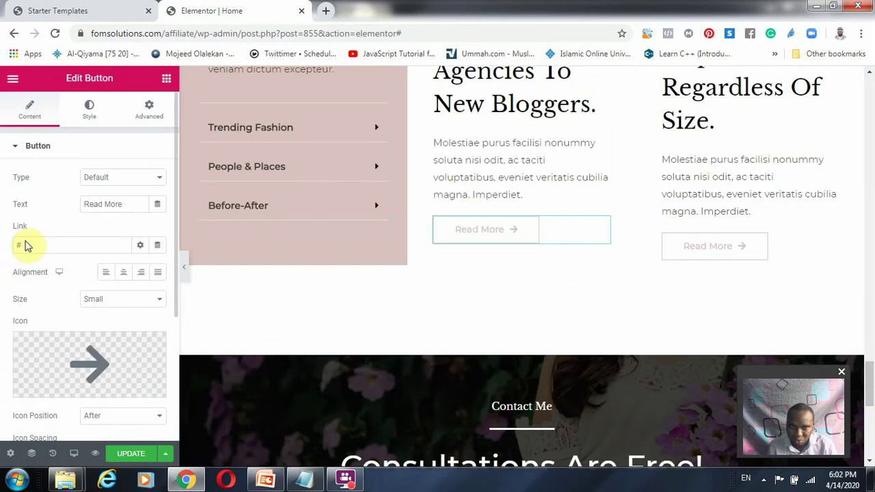
# Show the column structures for a new section below the contact banner and browse the available widgets
pyautogui.scroll(-6, 588, 246)
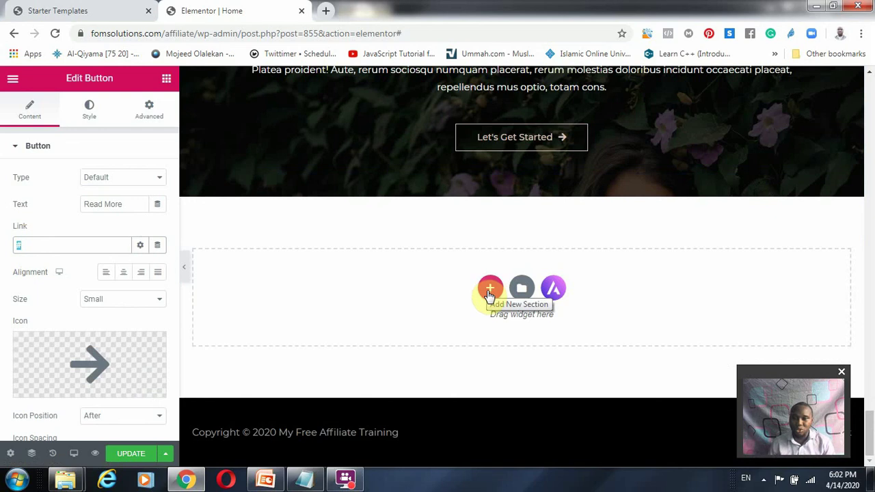
pyautogui.click(491, 291)
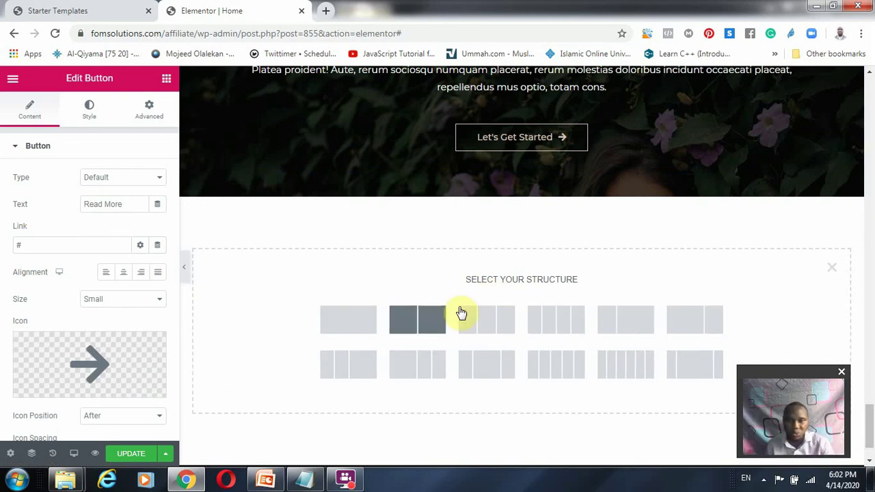
pyautogui.click(166, 81)
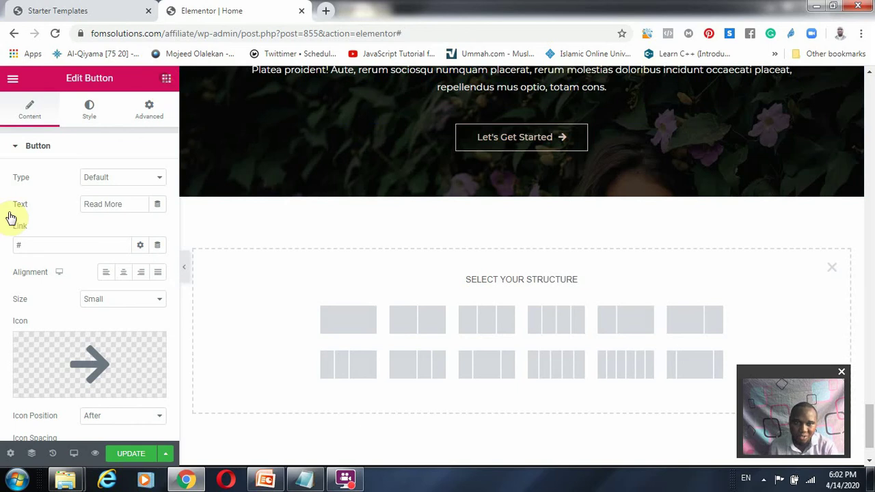
pyautogui.scroll(-3, 78, 352)
pyautogui.scroll(-15, 78, 355)
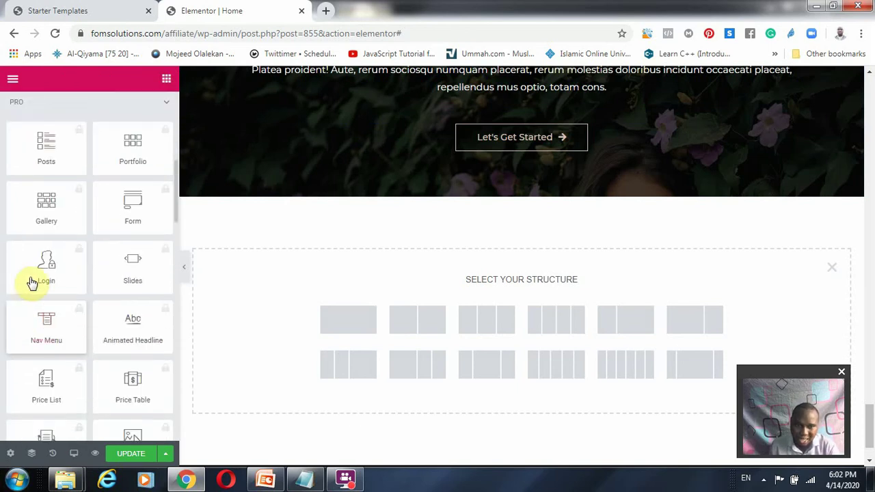
pyautogui.scroll(-4, 111, 290)
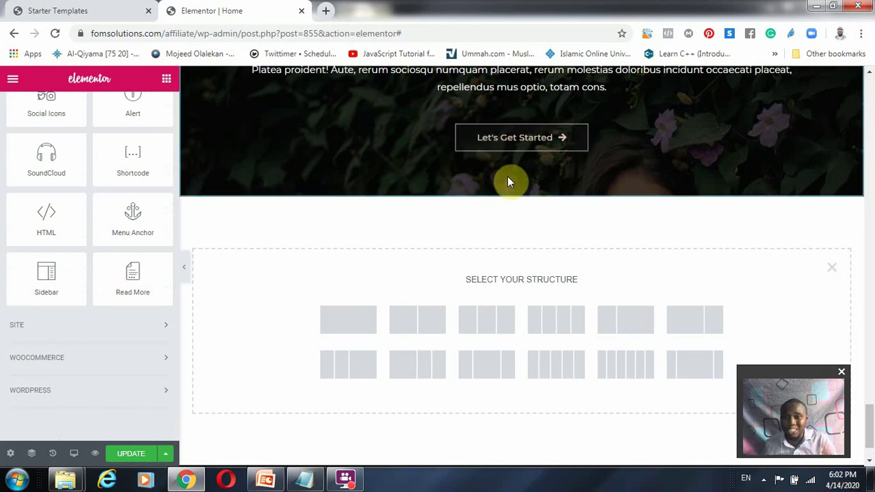
# Update the Home page to save its changes
pyautogui.scroll(3, 573, 210)
pyautogui.scroll(15, 573, 211)
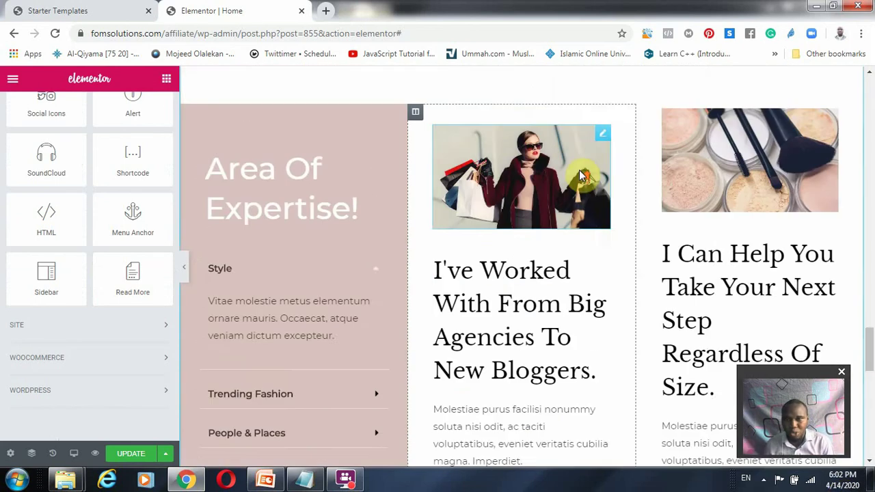
pyautogui.scroll(5, 663, 312)
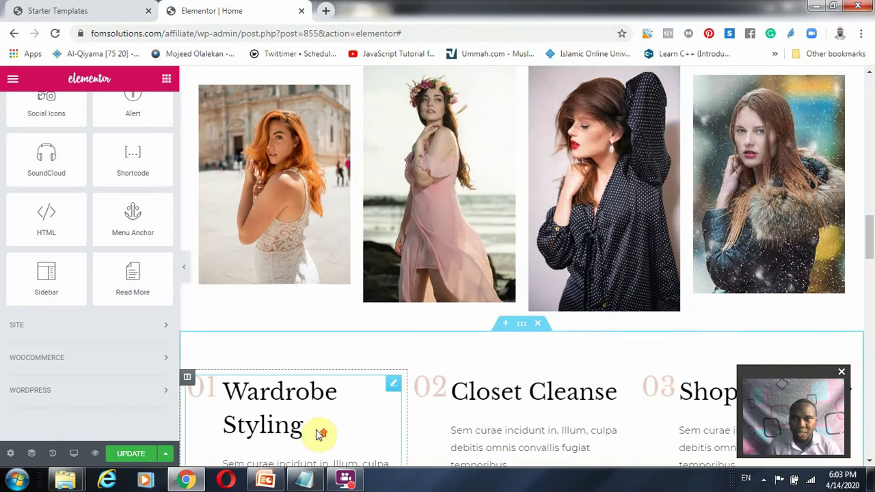
pyautogui.scroll(6, 303, 326)
pyautogui.scroll(4, 152, 244)
pyautogui.scroll(7, 284, 313)
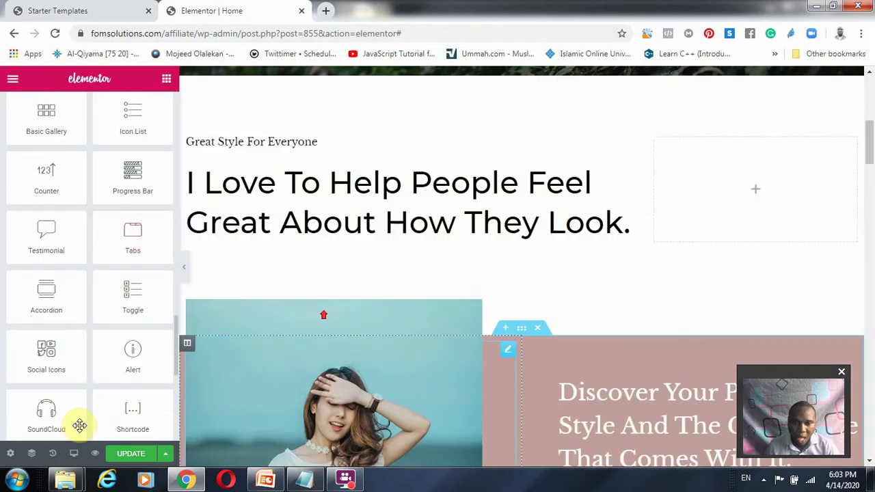
pyautogui.click(133, 458)
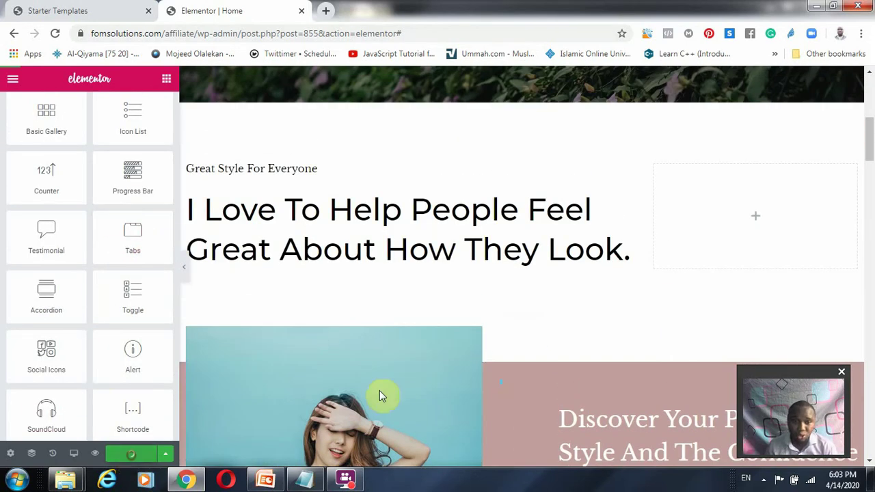
# Review the updated Home page from the hero section down to the footer and return to its start
pyautogui.scroll(5, 488, 366)
pyautogui.scroll(1, 487, 374)
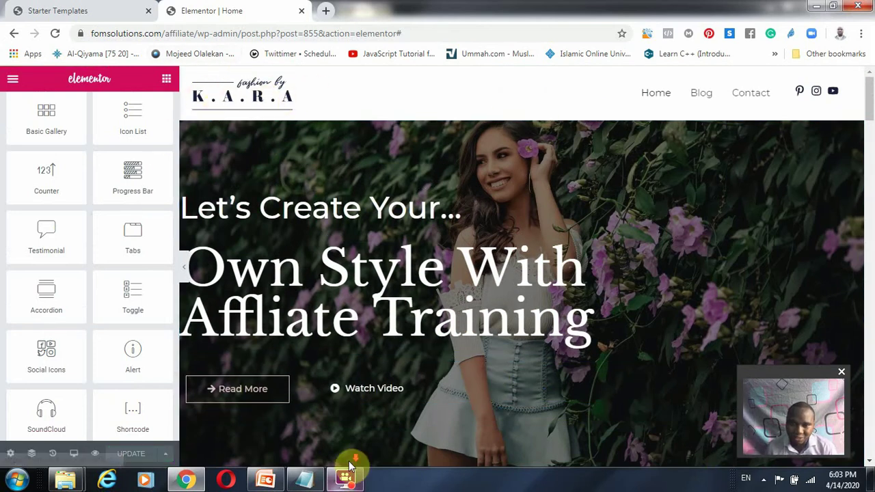
pyautogui.scroll(-15, 868, 312)
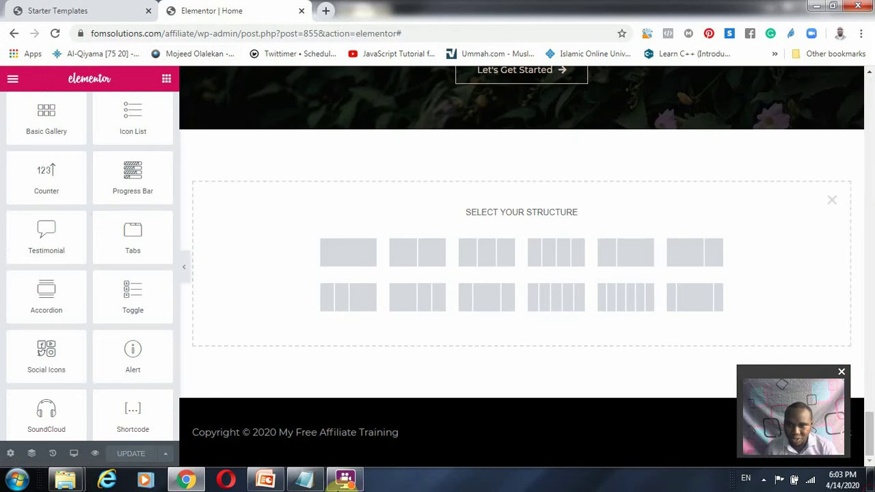
pyautogui.scroll(10, 417, 390)
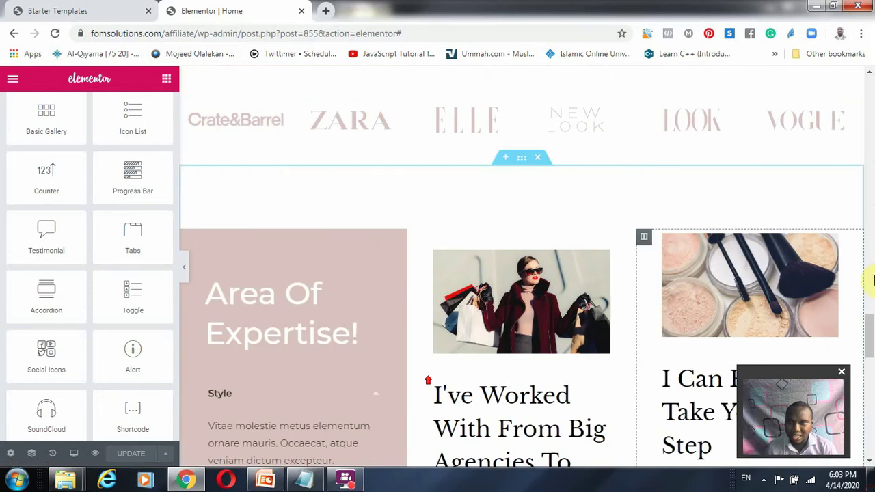
pyautogui.moveTo(870, 322); pyautogui.dragTo(869, 7)
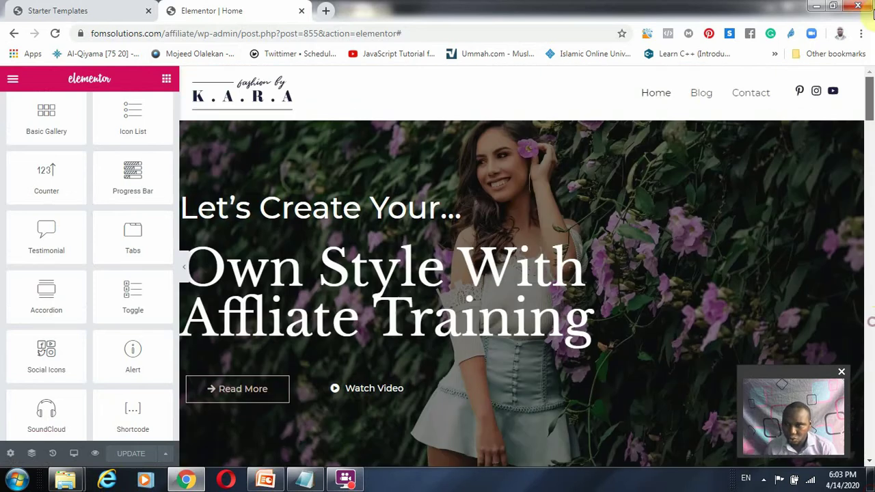
# Exit the Elementor editor to the WordPress edit screen of the Home page
pyautogui.click(9, 79)
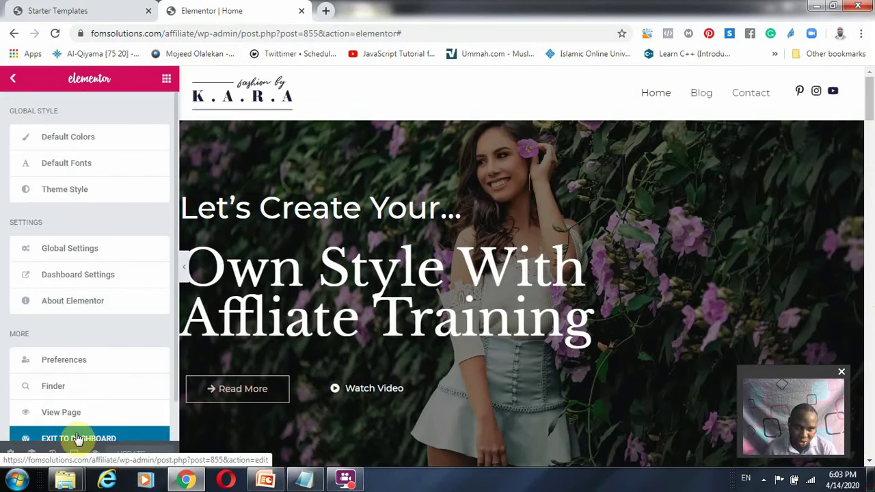
pyautogui.click(72, 437)
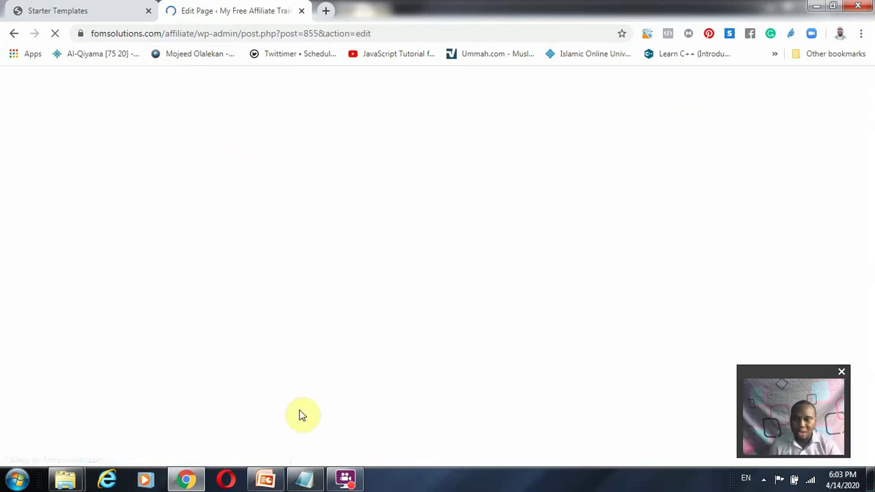
pyautogui.click(345, 479)
pyautogui.click(345, 478)
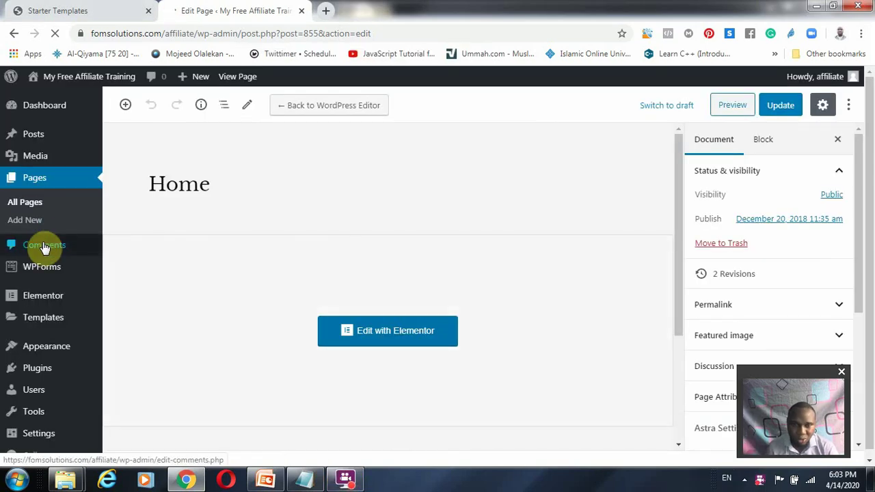
# Open the Astra Options page and review its customizer links, Pro options and free plugins
pyautogui.moveTo(43, 388)
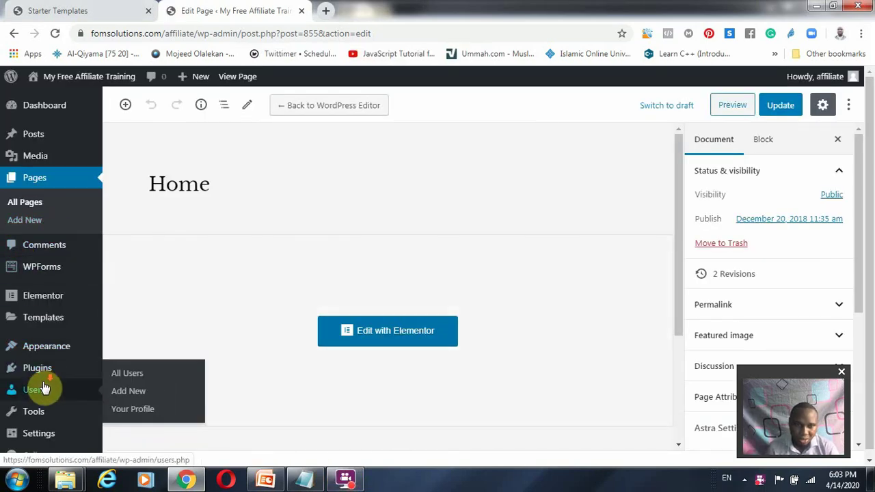
pyautogui.scroll(-1, 41, 393)
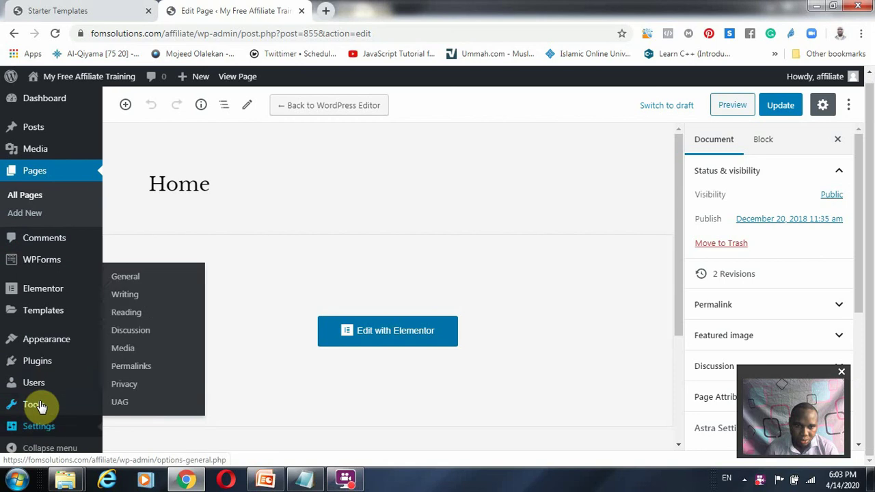
pyautogui.moveTo(38, 338)
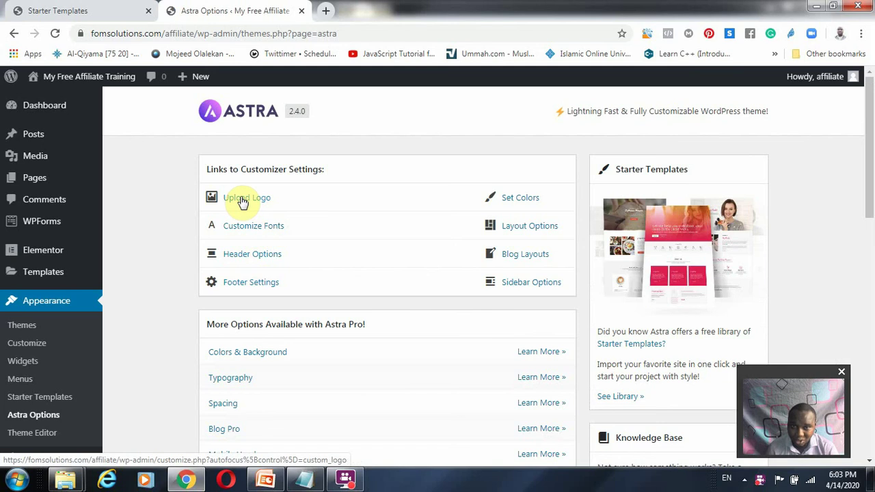
pyautogui.scroll(-4, 254, 361)
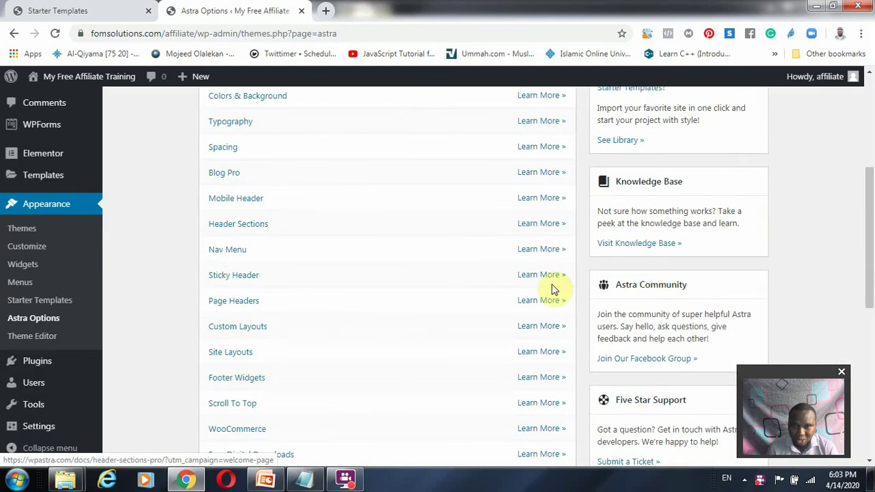
pyautogui.scroll(-3, 368, 342)
pyautogui.scroll(-3, 368, 348)
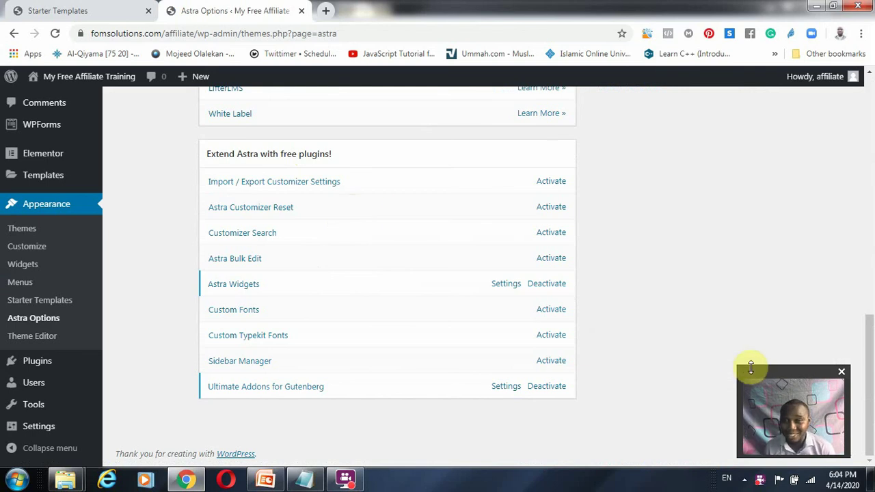
pyautogui.moveTo(737, 365); pyautogui.dragTo(602, 259)
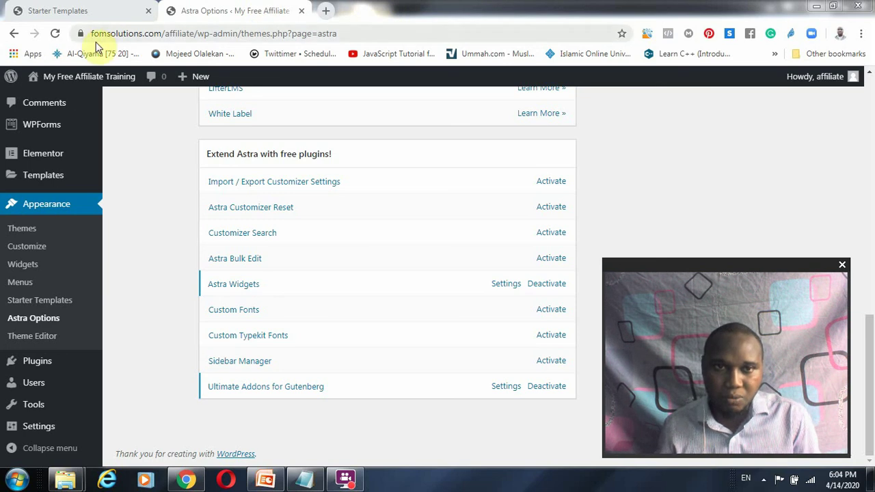
# Visit the live site in a new tab and review its home page down to the services section
pyautogui.moveTo(68, 77)
pyautogui.rightClick(49, 100)
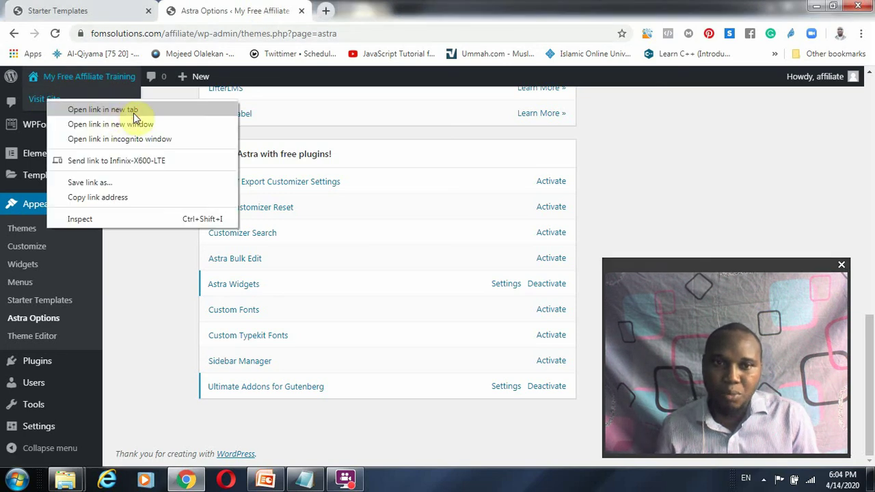
pyautogui.click(134, 113)
pyautogui.click(374, 8)
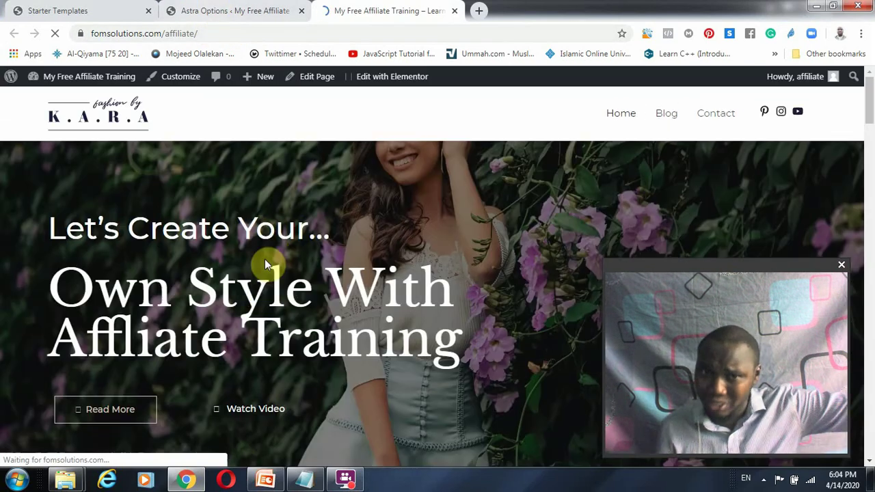
pyautogui.scroll(-6, 269, 249)
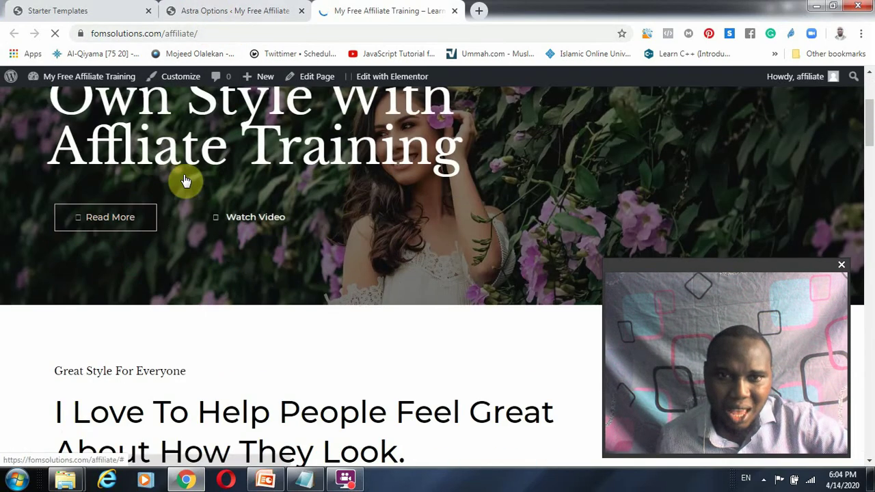
pyautogui.scroll(-6, 290, 237)
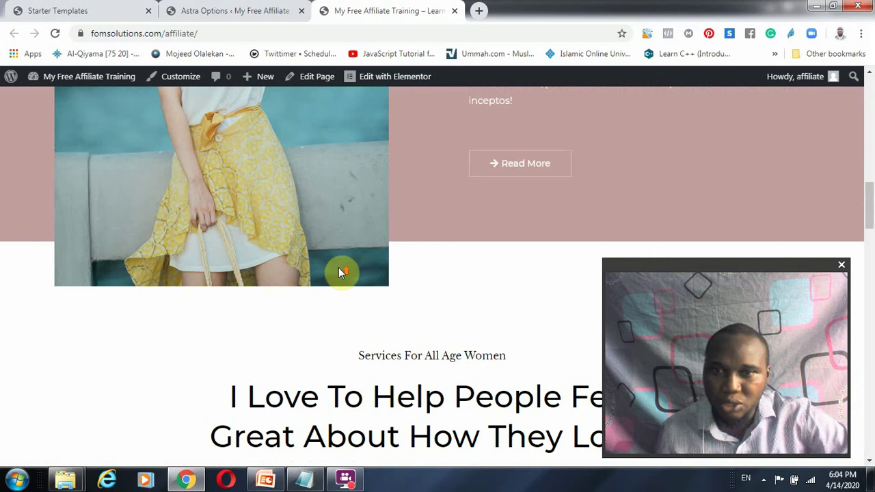
pyautogui.scroll(7, 367, 247)
pyautogui.scroll(5, 507, 201)
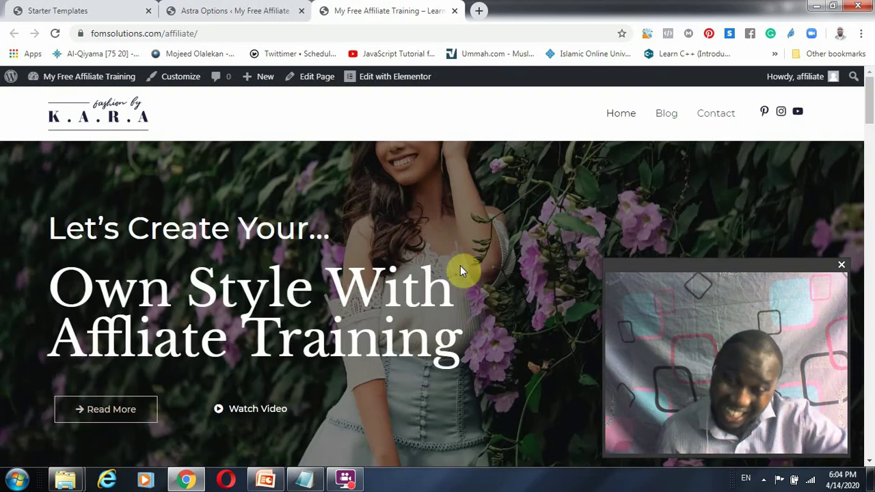
# Open the site's Blog page and look through its heading and listed posts
pyautogui.click(665, 115)
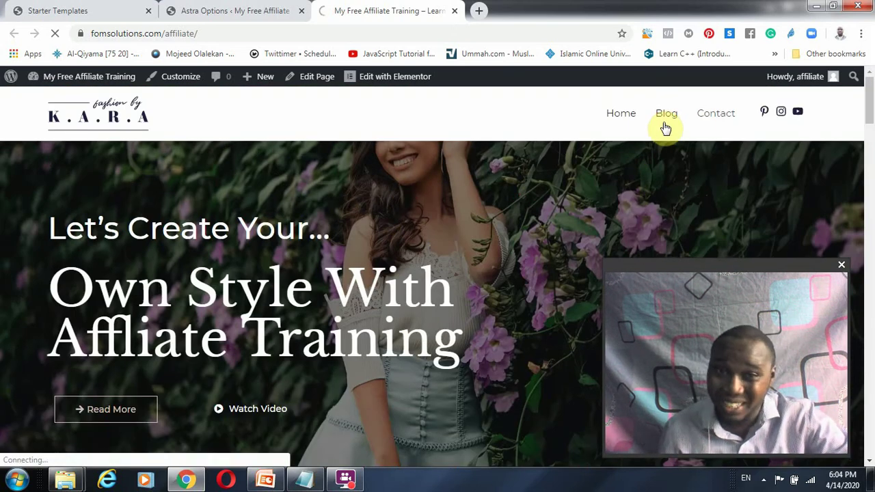
pyautogui.scroll(-1, 298, 354)
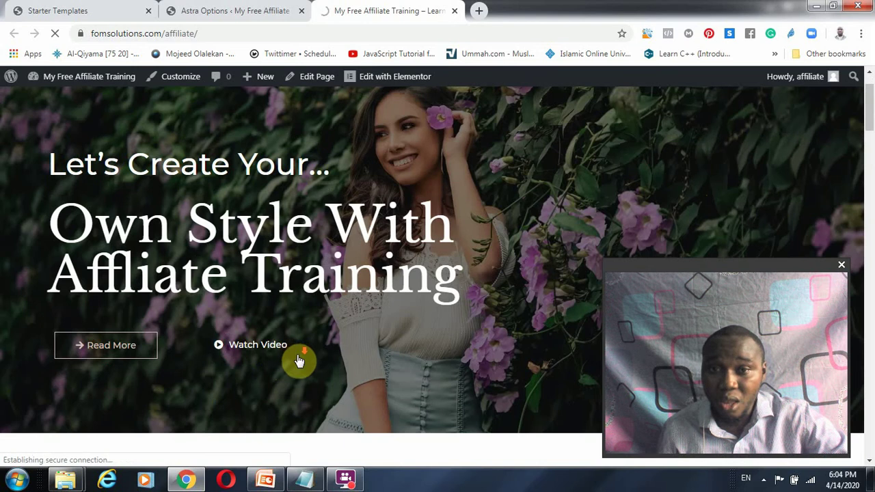
pyautogui.scroll(-1, 298, 361)
pyautogui.scroll(-1, 301, 358)
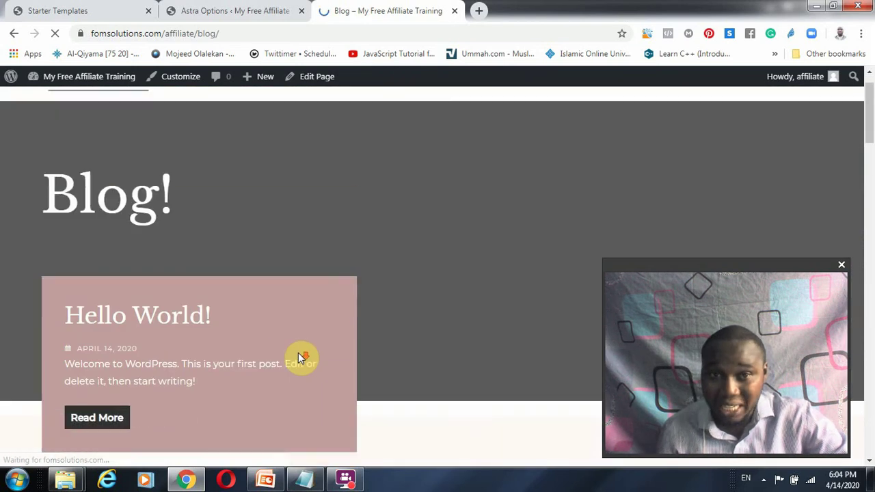
pyautogui.scroll(-6, 298, 356)
pyautogui.scroll(1, 219, 341)
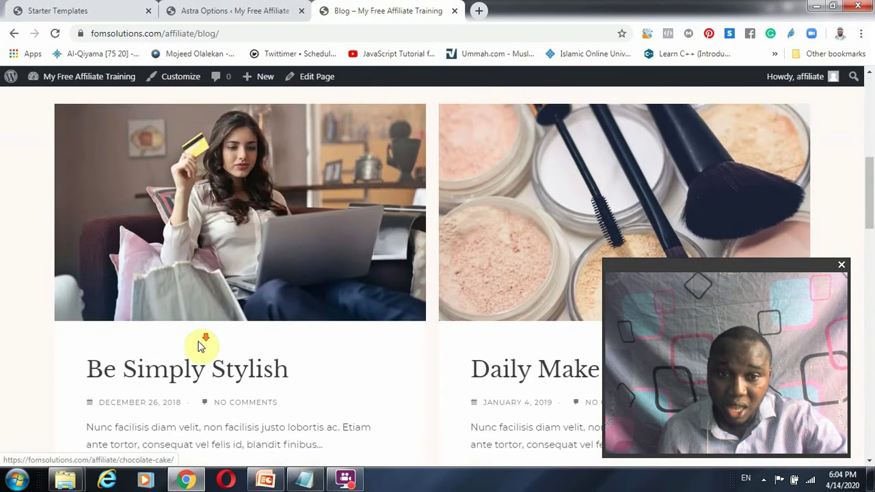
pyautogui.scroll(-2, 195, 321)
pyautogui.scroll(3, 191, 267)
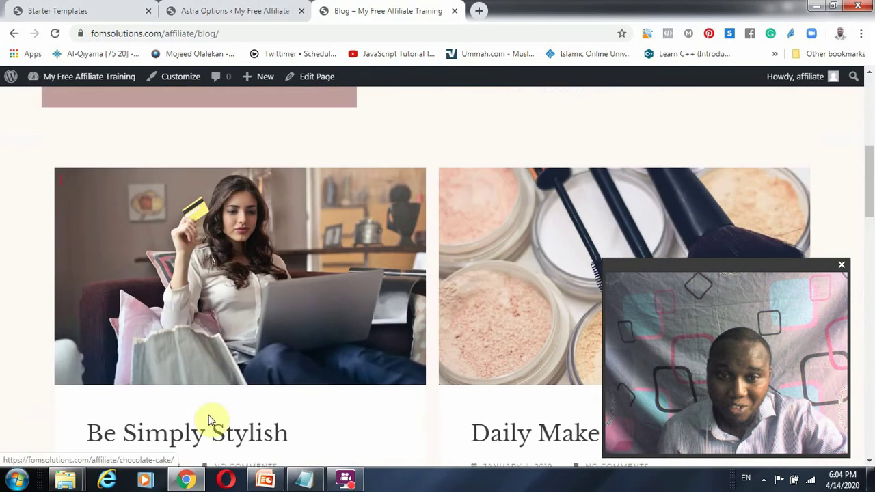
pyautogui.scroll(-2, 387, 296)
pyautogui.scroll(2, 592, 179)
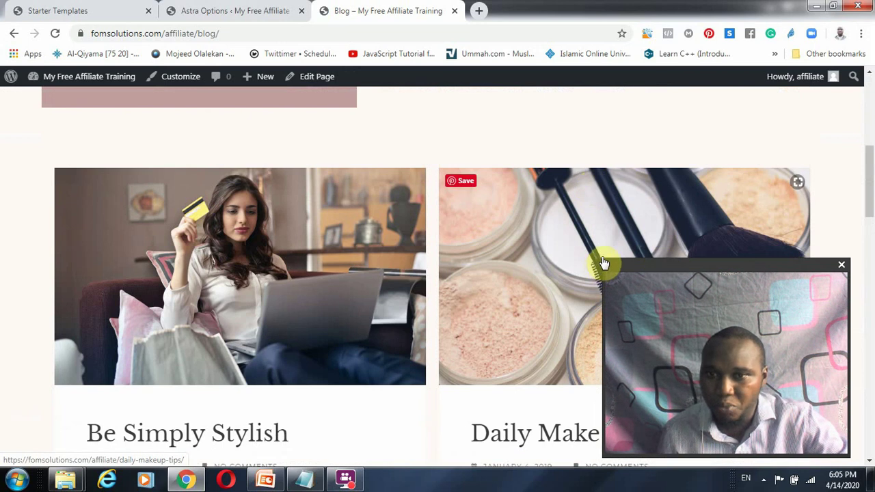
pyautogui.moveTo(607, 261); pyautogui.dragTo(759, 387)
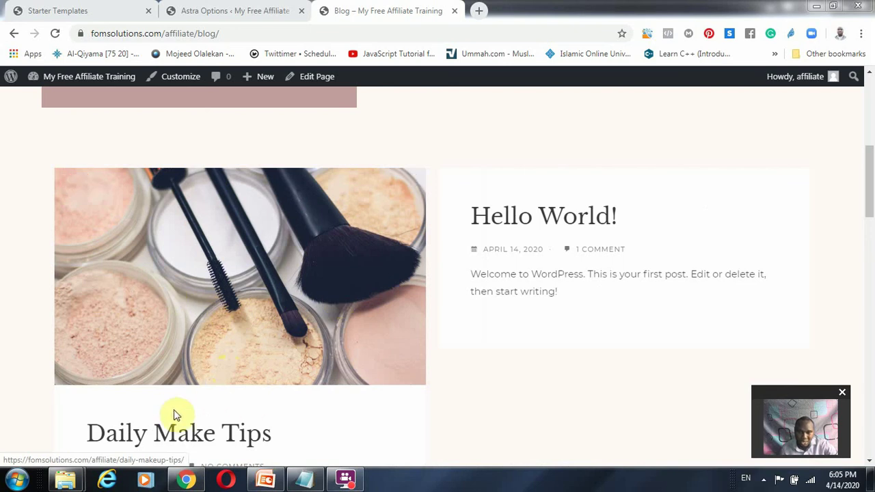
# Open the Daily Make Tips post and review it from the featured image down to the comment form
pyautogui.click(175, 431)
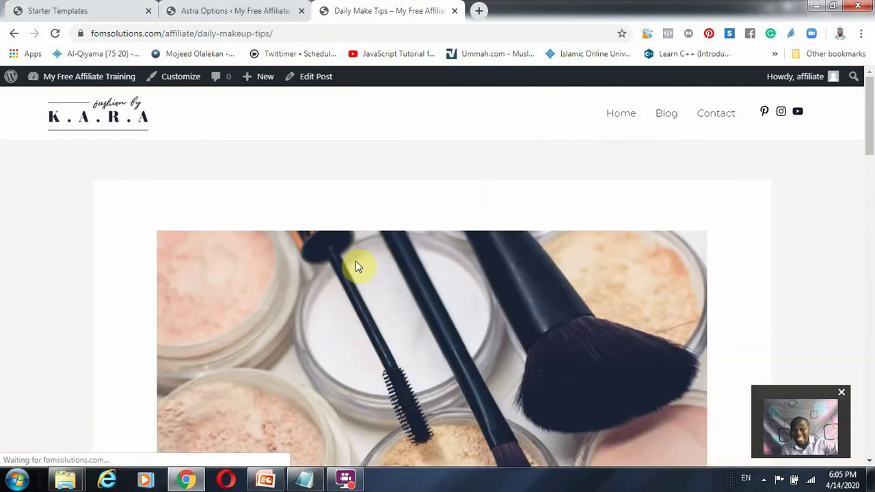
pyautogui.scroll(-7, 361, 270)
pyautogui.scroll(-5, 620, 243)
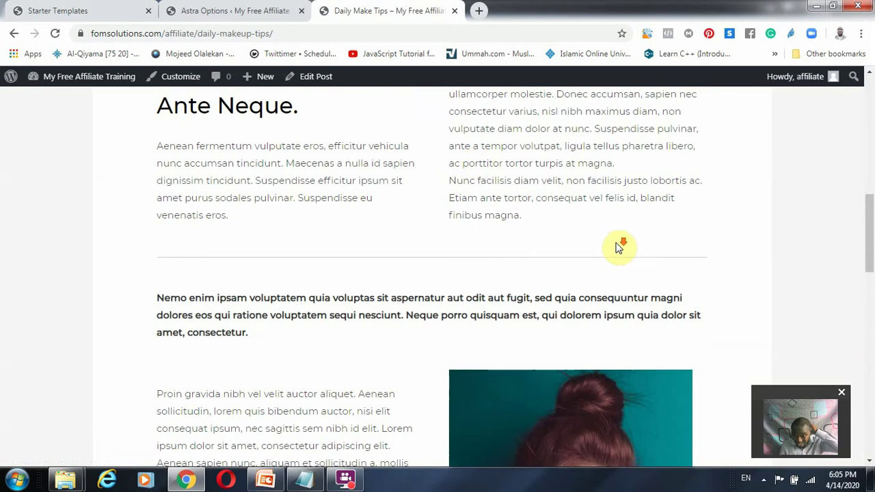
pyautogui.moveTo(185, 251); pyautogui.dragTo(233, 263)
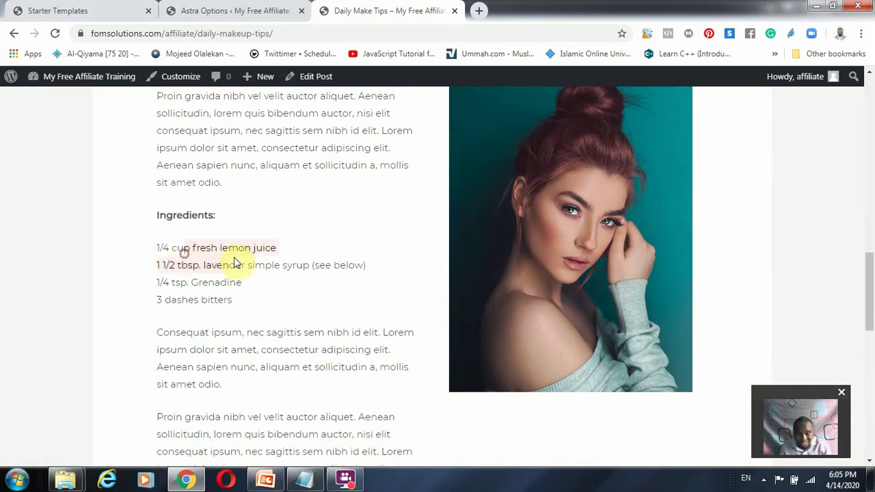
pyautogui.scroll(-9, 191, 332)
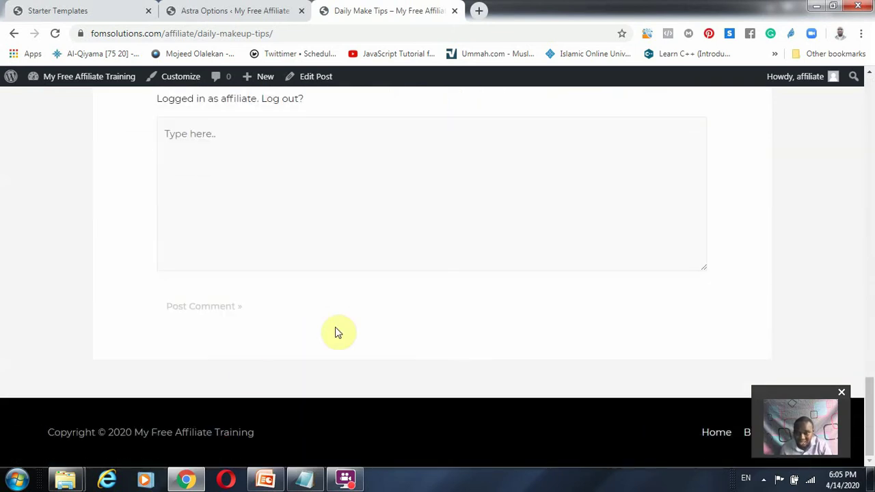
pyautogui.scroll(18, 560, 313)
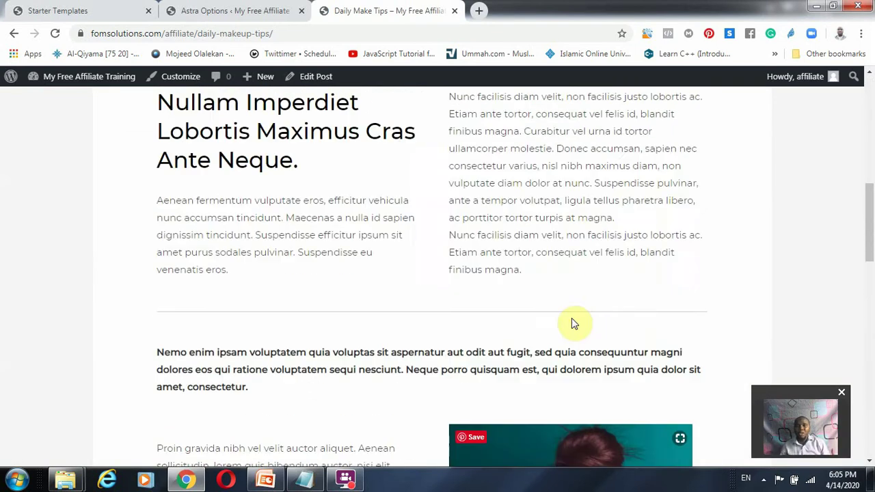
pyautogui.scroll(2, 571, 324)
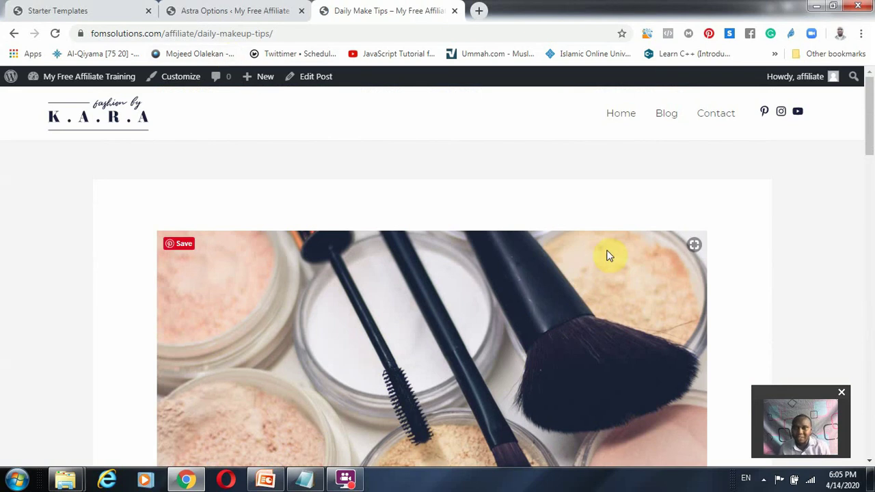
pyautogui.scroll(-5, 527, 276)
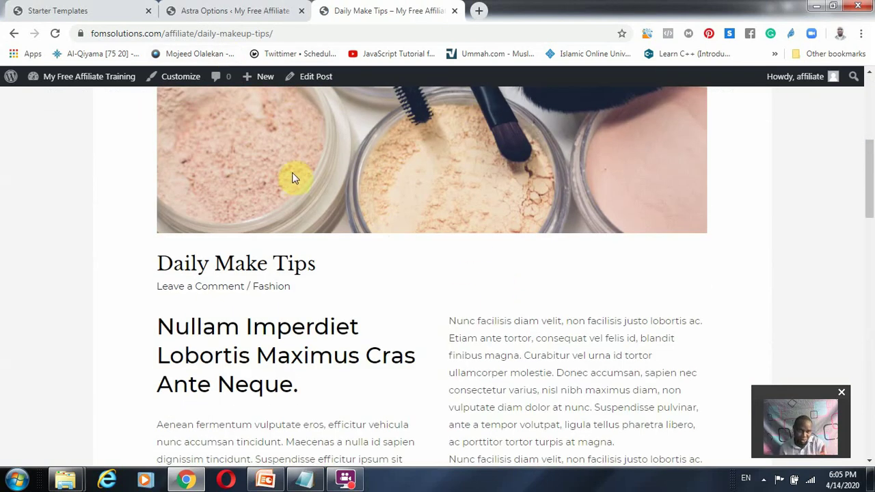
# Switch to the Free Guide presentation in PowerPoint, show the Work Overview slide, and return to Chrome
pyautogui.click(267, 481)
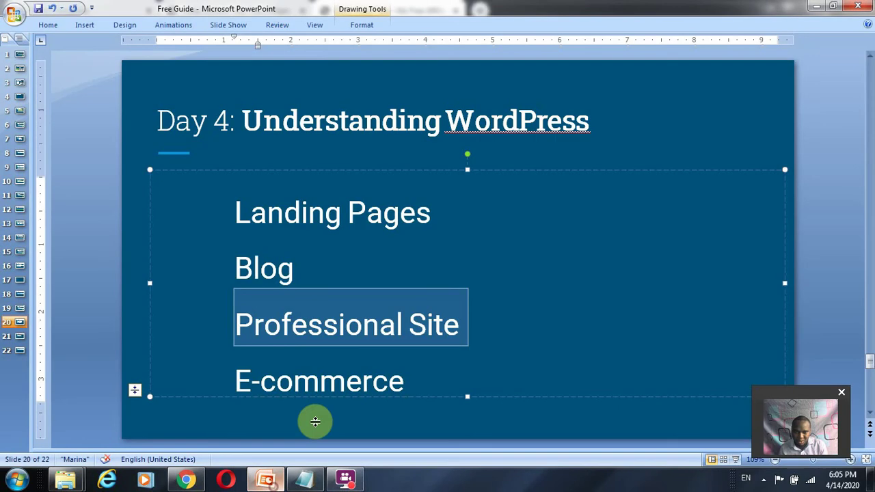
pyautogui.click(20, 97)
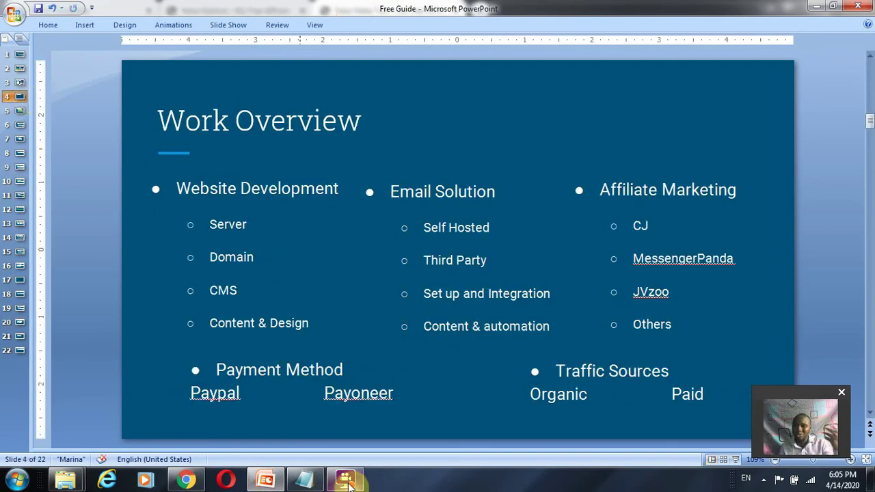
pyautogui.click(192, 482)
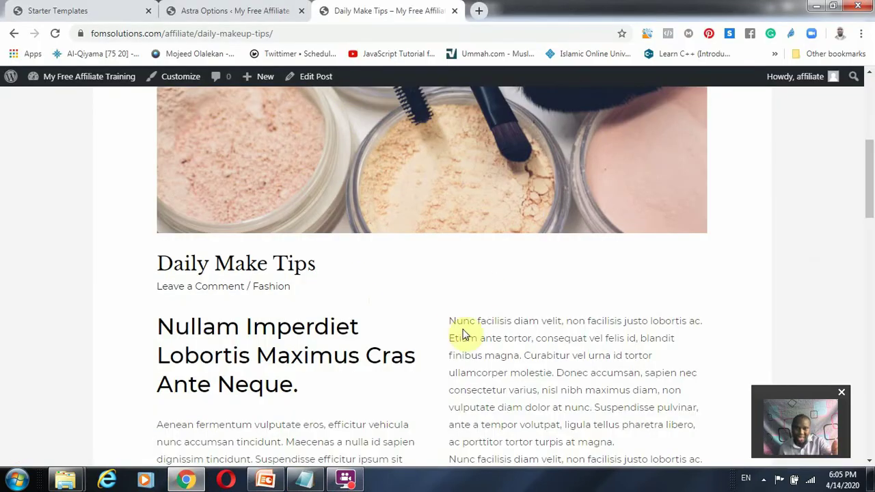
# Look over the Daily Make Tips post's featured image, title and opening paragraphs again
pyautogui.scroll(3, 274, 133)
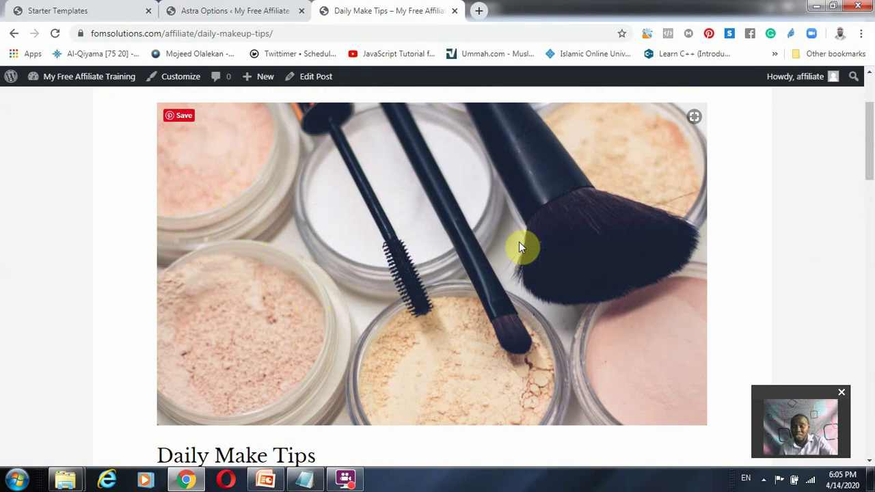
pyautogui.scroll(-1, 406, 205)
pyautogui.scroll(-2, 407, 205)
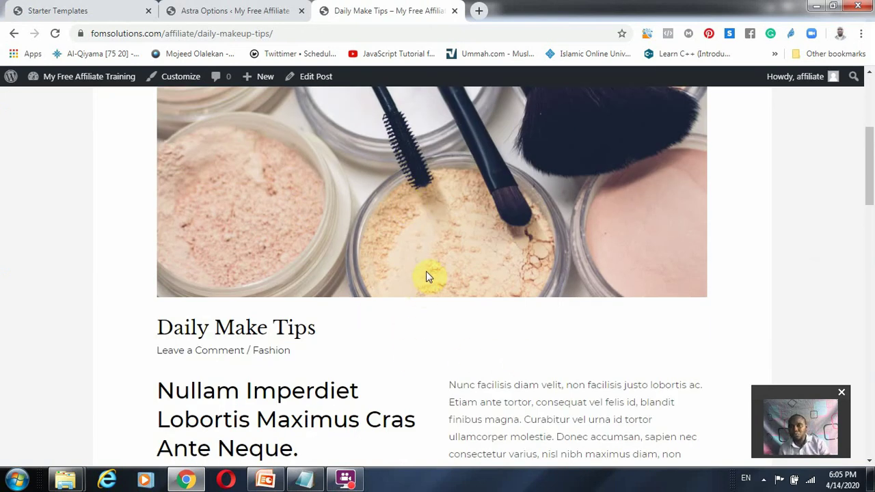
pyautogui.scroll(5, 435, 259)
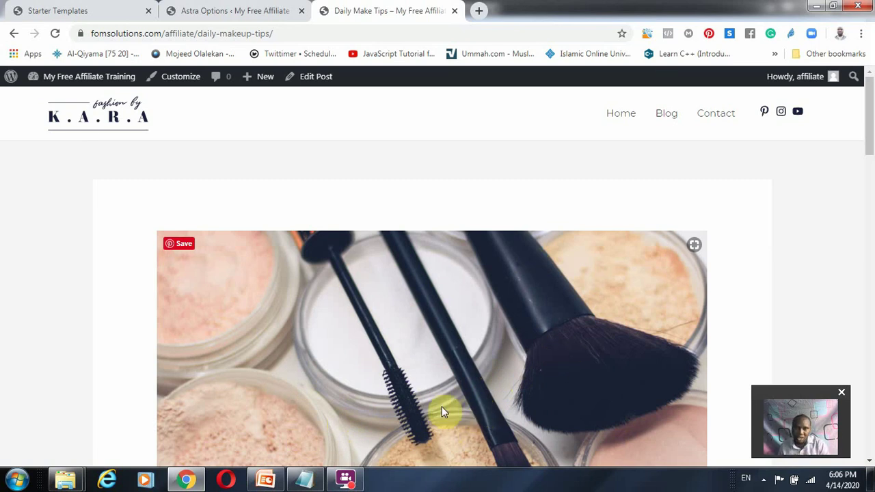
pyautogui.scroll(-10, 671, 330)
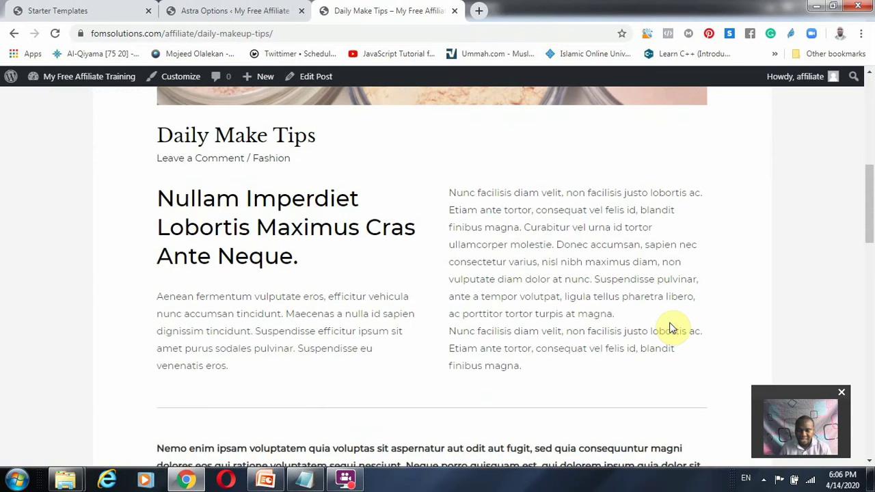
# Leave the Daily Make Tips post and open the Starter Templates library in the WordPress admin
pyautogui.scroll(-7, 670, 324)
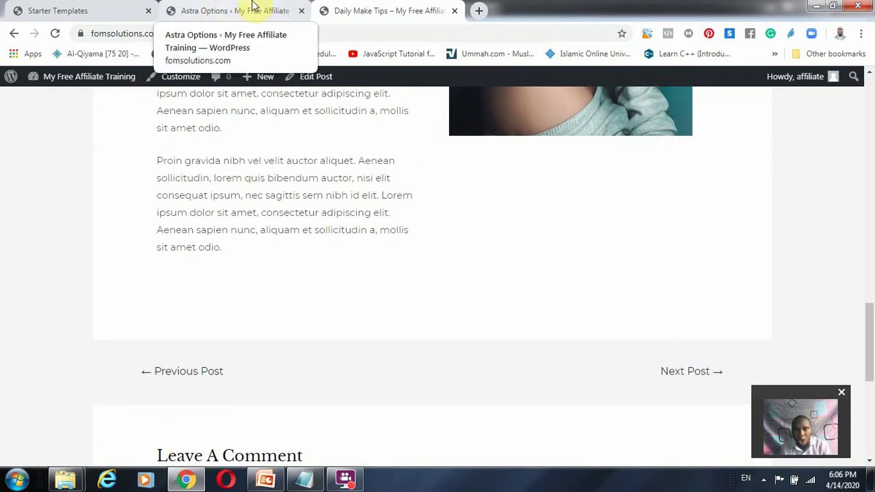
pyautogui.click(251, 14)
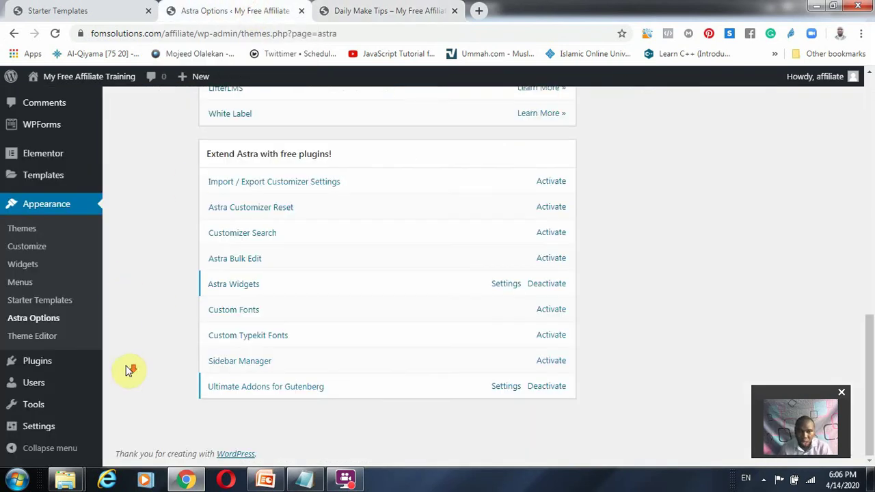
pyautogui.click(55, 301)
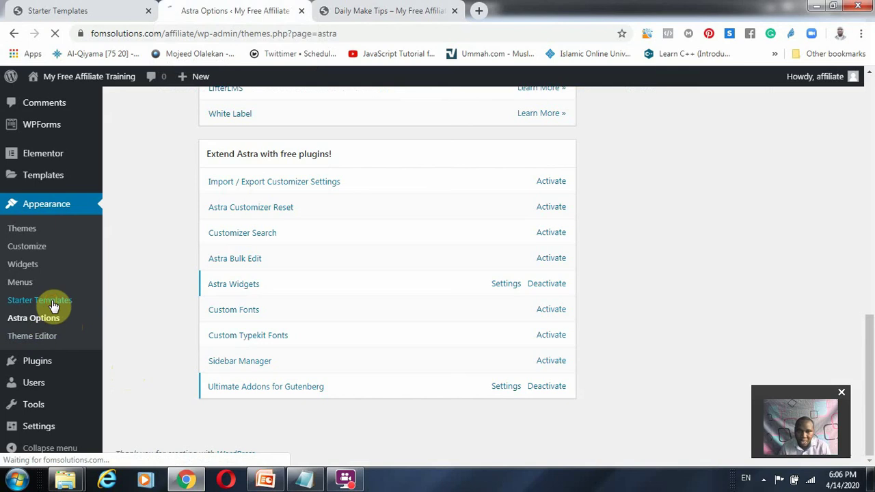
# Switch to the Free Guide presentation in PowerPoint, view the Day 4 slides, end on the site types slide, and return to Chrome
pyautogui.click(264, 480)
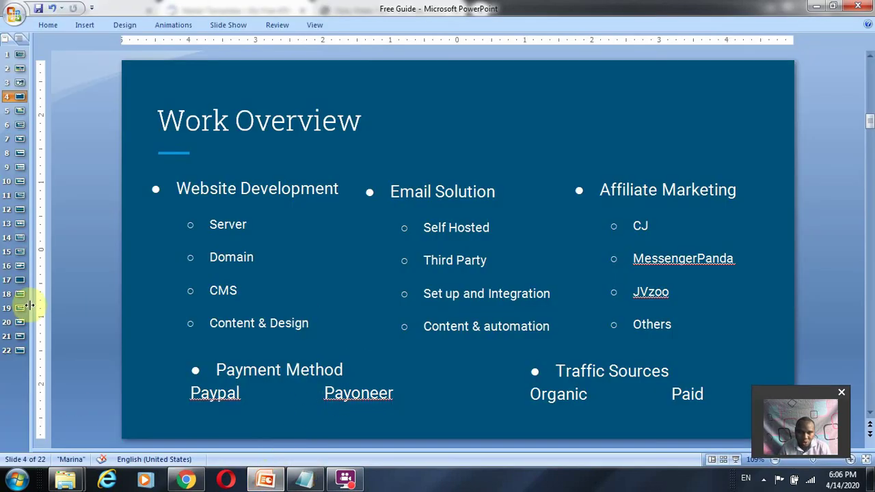
pyautogui.click(19, 307)
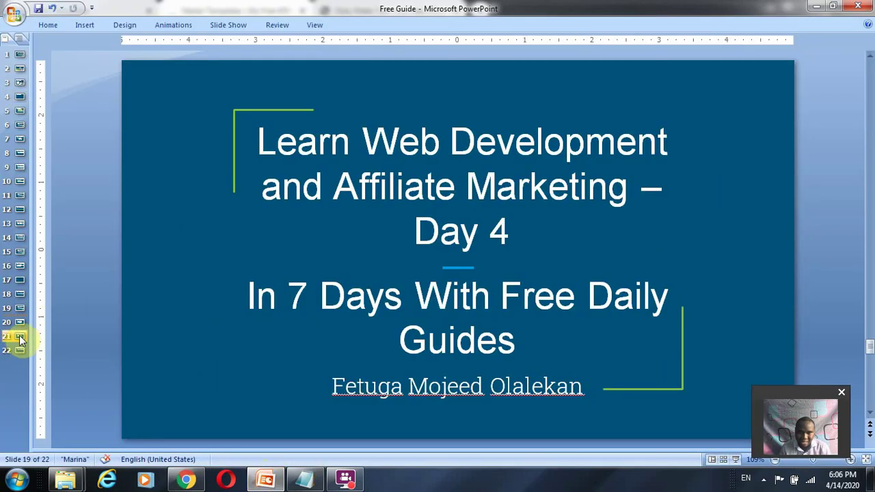
pyautogui.click(19, 337)
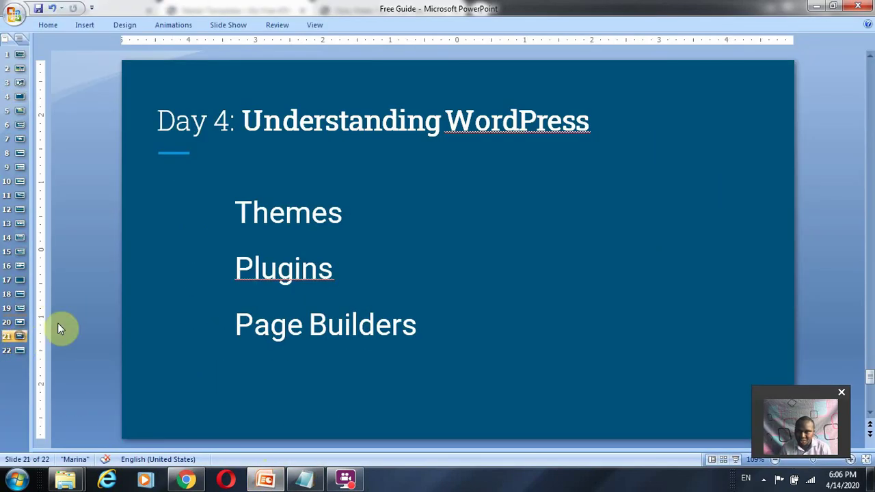
pyautogui.click(19, 321)
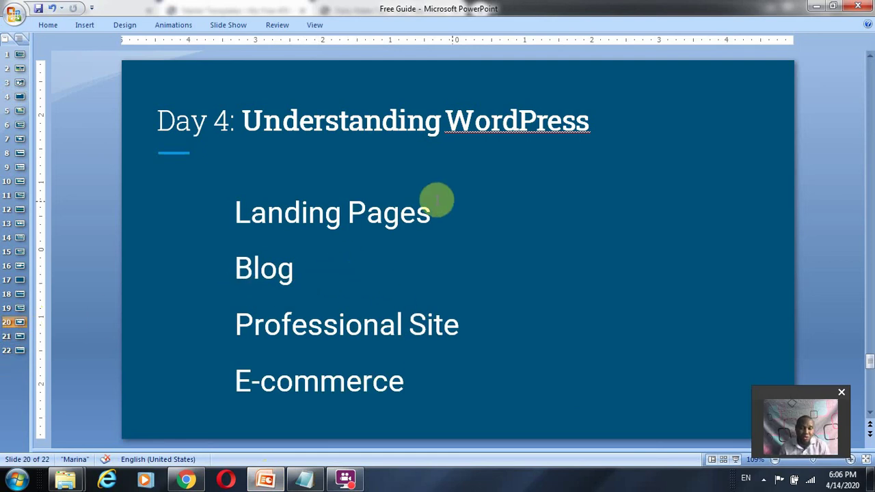
pyautogui.click(186, 481)
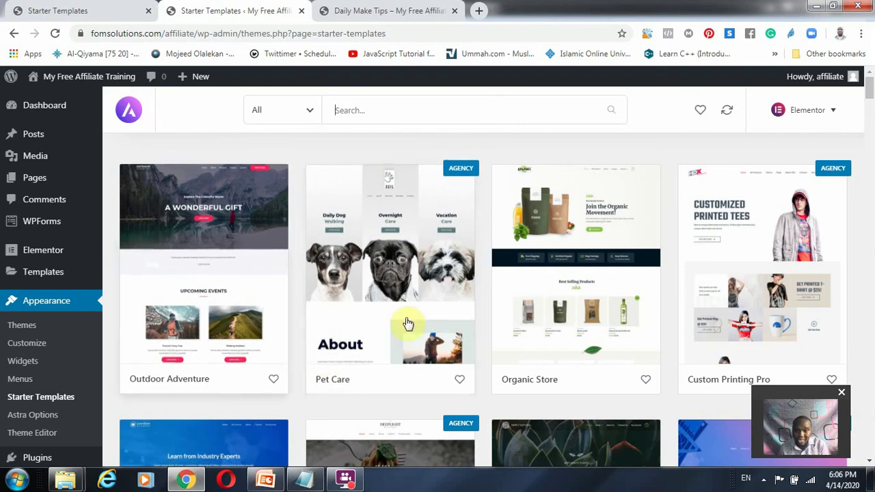
# Filter the starter templates to free eCommerce designs and look through the listed templates
pyautogui.click(305, 111)
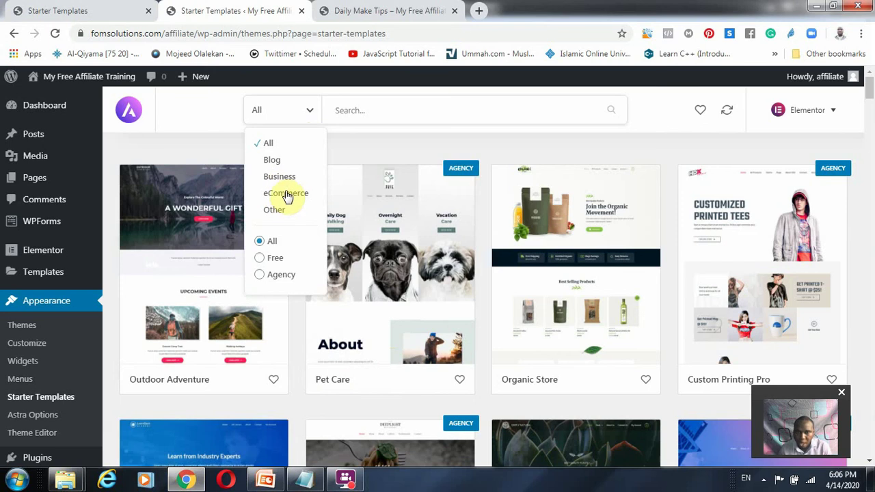
pyautogui.click(287, 195)
pyautogui.click(311, 109)
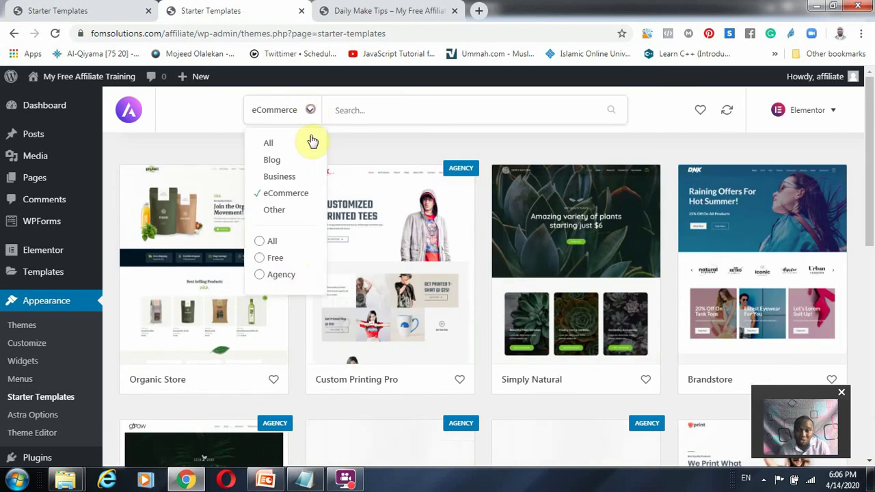
pyautogui.click(276, 260)
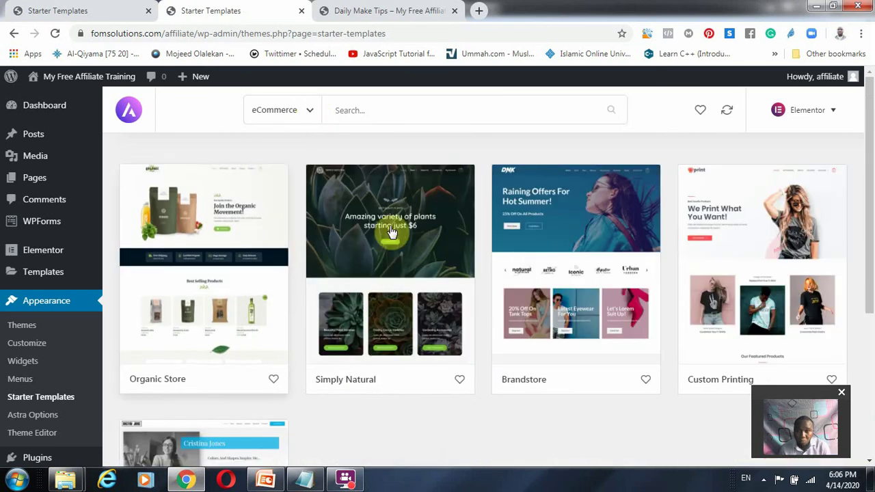
pyautogui.scroll(-3, 485, 298)
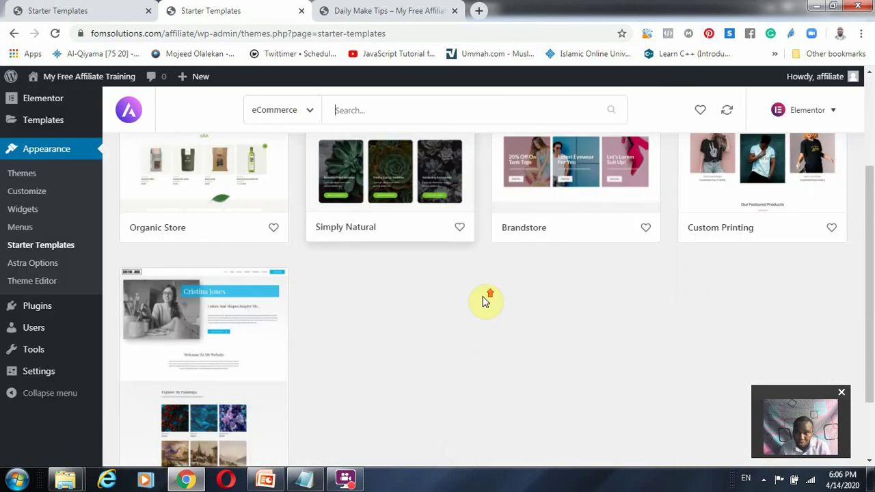
pyautogui.scroll(2, 486, 295)
# Open the Brandstore template and review its Home page preview down to the footer
pyautogui.click(586, 199)
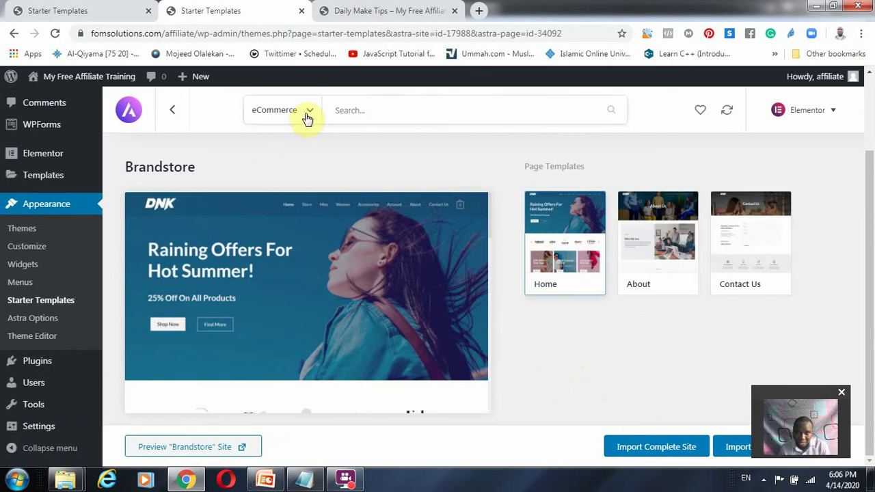
pyautogui.scroll(-5, 245, 358)
pyautogui.scroll(-10, 253, 362)
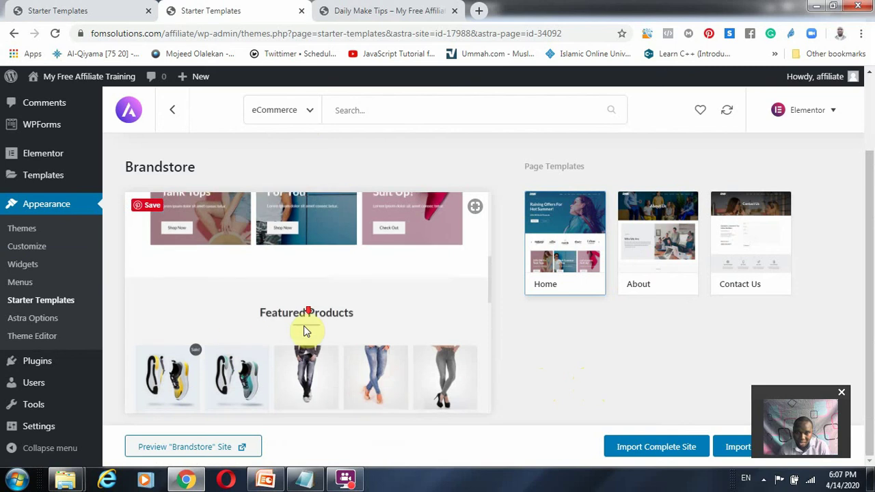
pyautogui.scroll(-3, 304, 340)
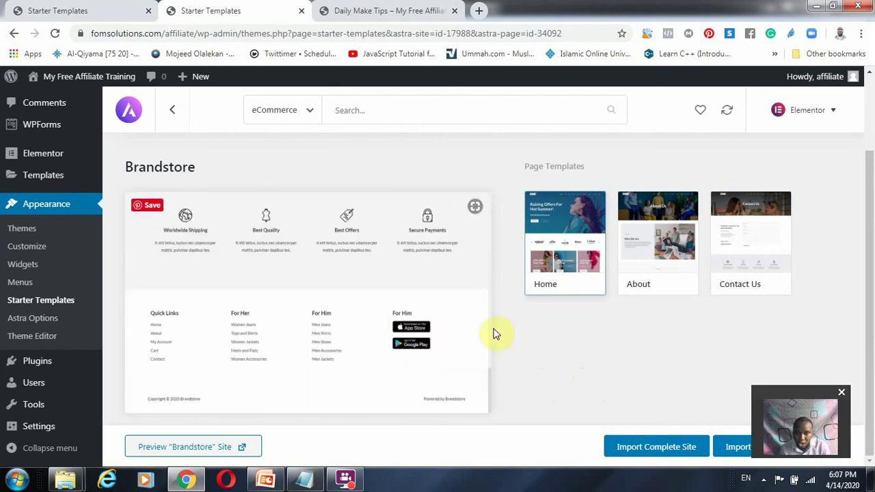
# Open the complete site import for Brandstore and enable Delete Previously Imported Site
pyautogui.click(651, 449)
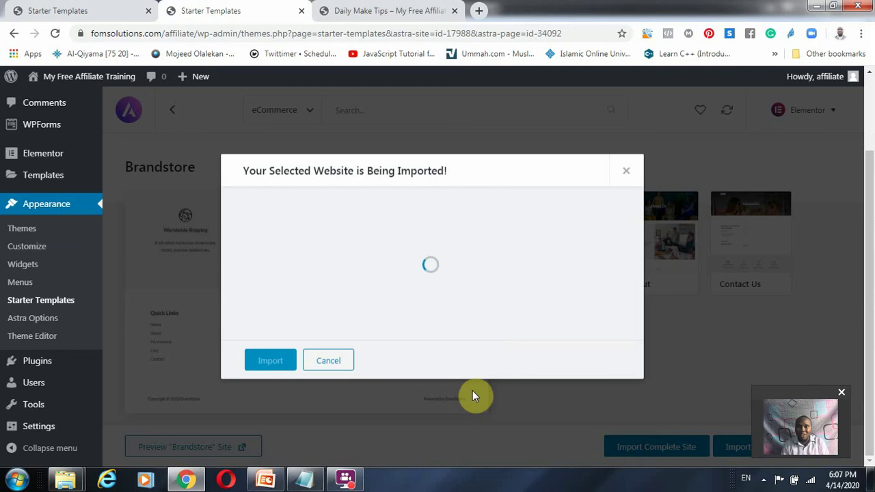
pyautogui.click(355, 7)
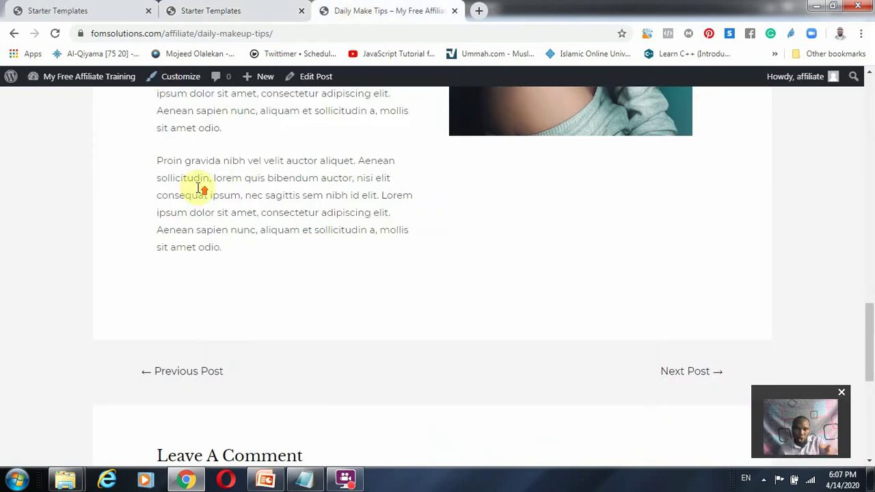
pyautogui.scroll(15, 201, 185)
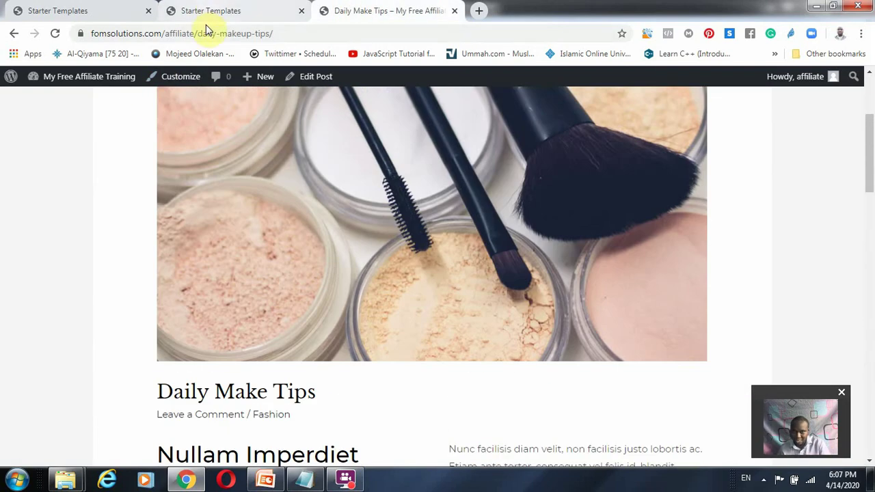
pyautogui.click(220, 10)
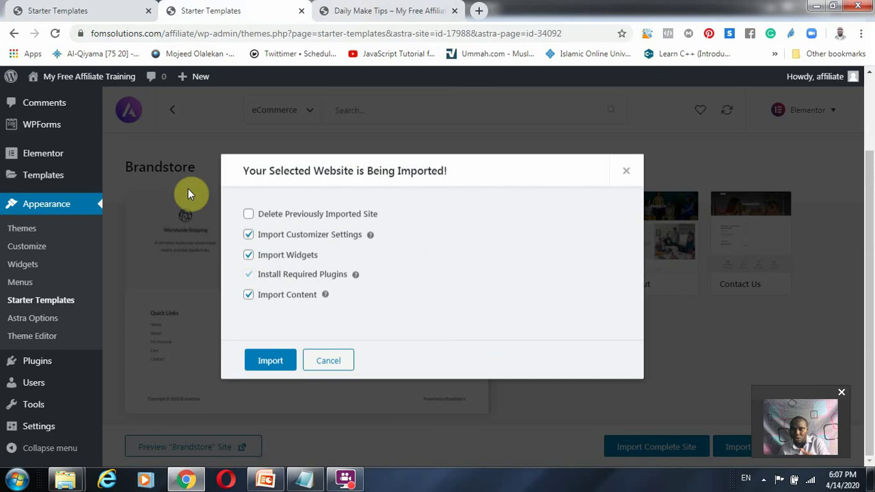
pyautogui.click(246, 216)
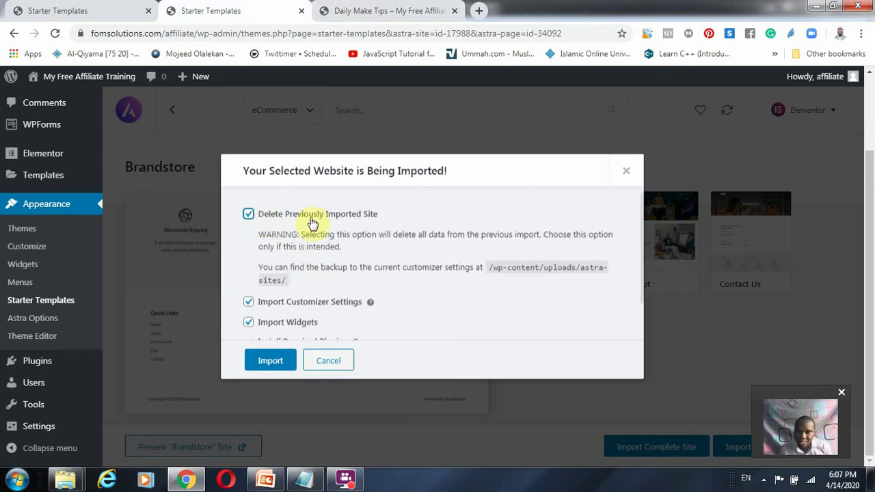
# Revisit the live Daily Make Tips post, and highlight the admin page address after the domain on the Starter Templates page
pyautogui.click(360, 9)
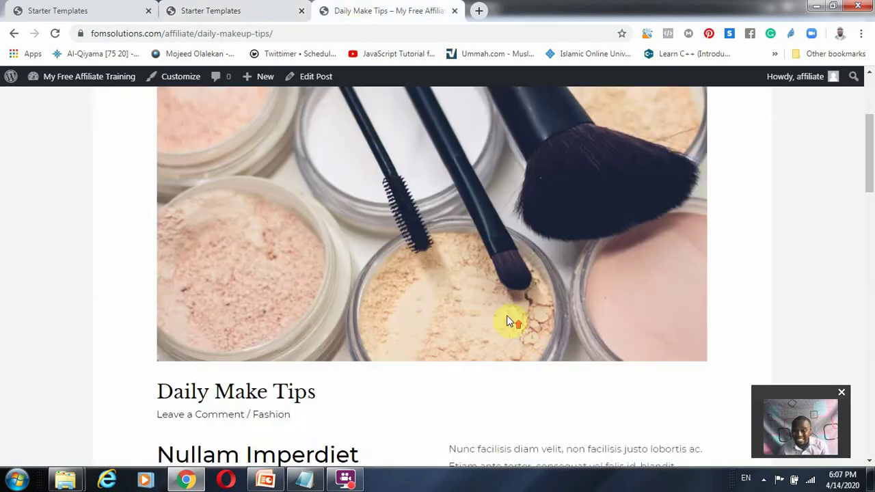
pyautogui.scroll(3, 511, 322)
pyautogui.click(231, 9)
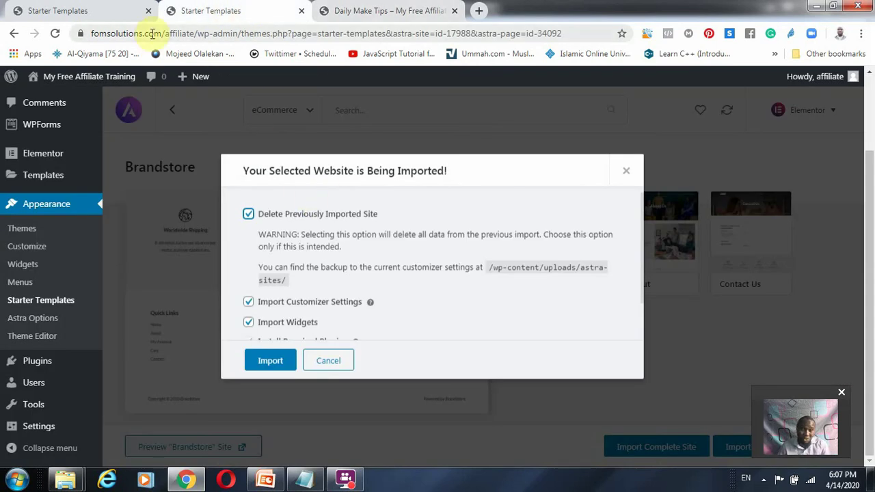
pyautogui.moveTo(165, 33); pyautogui.dragTo(562, 37)
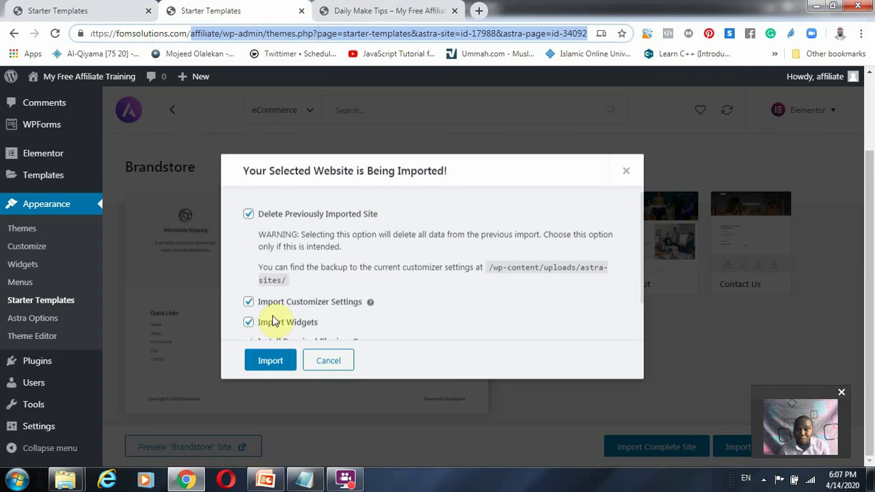
pyautogui.click(342, 10)
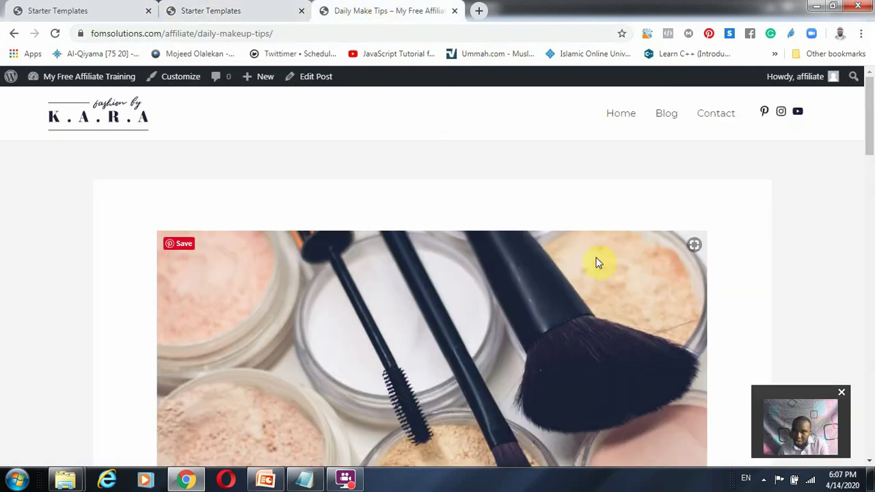
pyautogui.click(220, 11)
pyautogui.moveTo(200, 78)
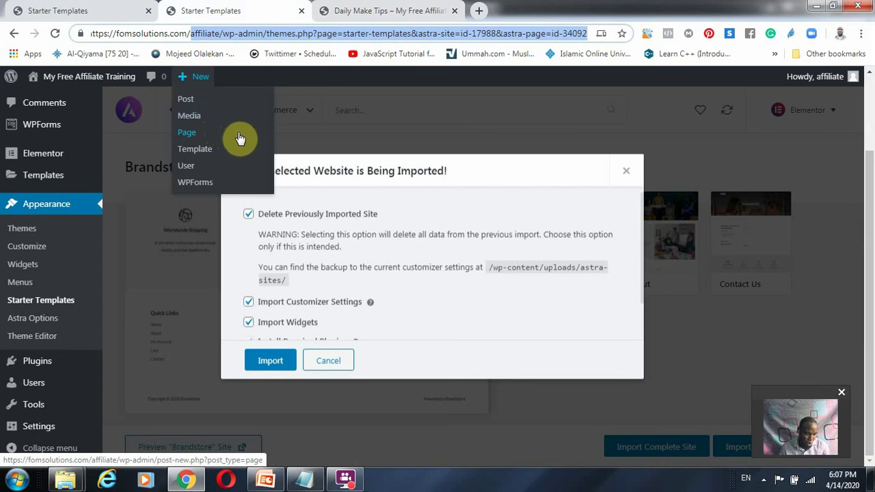
# Start the Brandstore import, look at the live Daily Make Tips post meanwhile, and return to the import progress
pyautogui.click(276, 369)
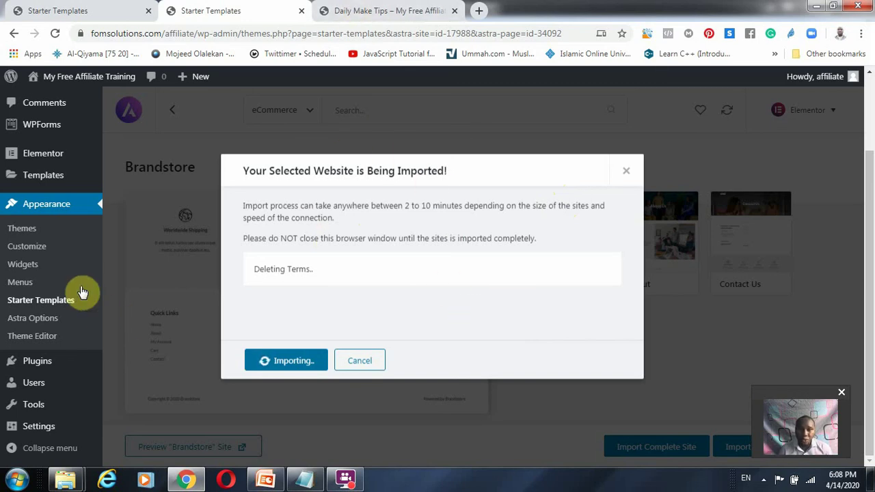
pyautogui.click(391, 11)
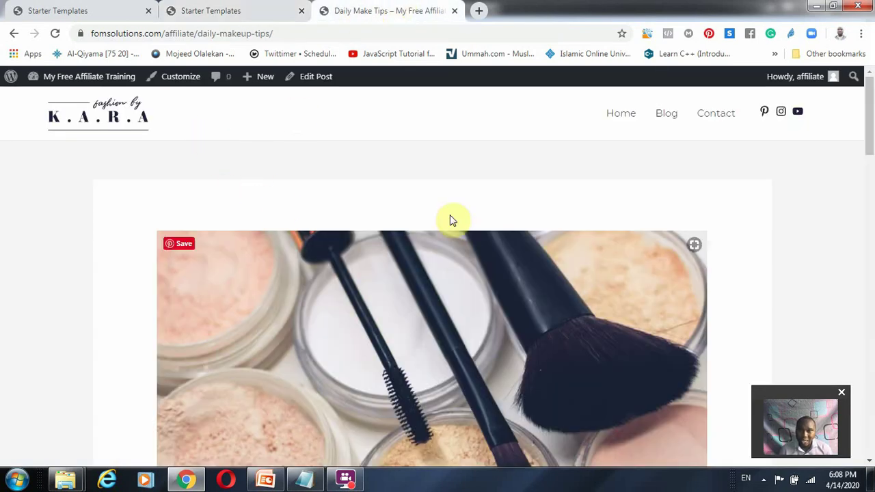
pyautogui.scroll(-1, 619, 165)
pyautogui.scroll(-6, 389, 346)
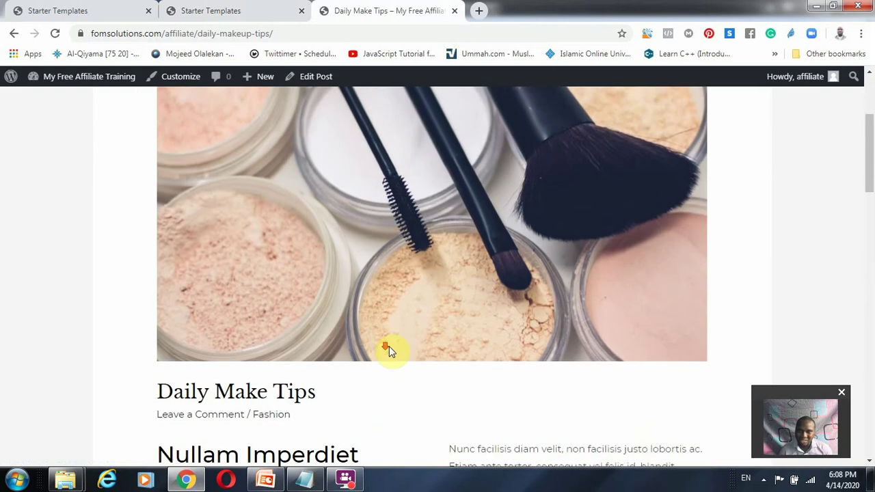
pyautogui.click(215, 8)
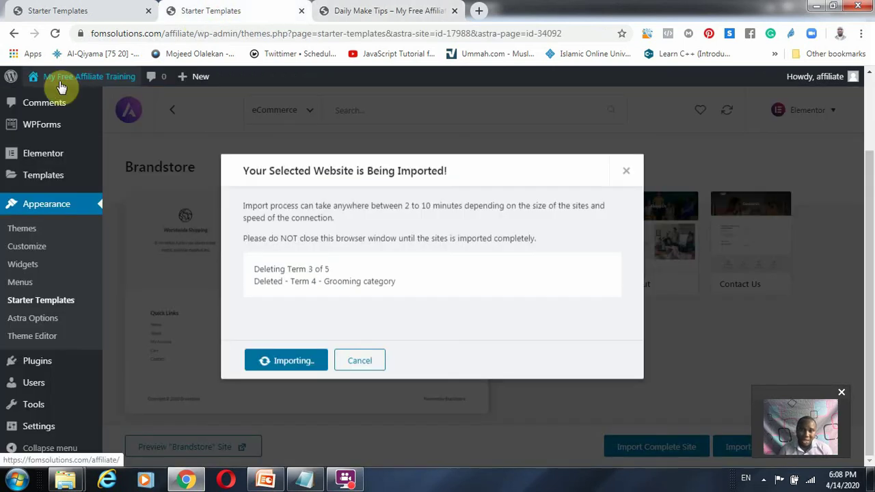
pyautogui.moveTo(29, 128)
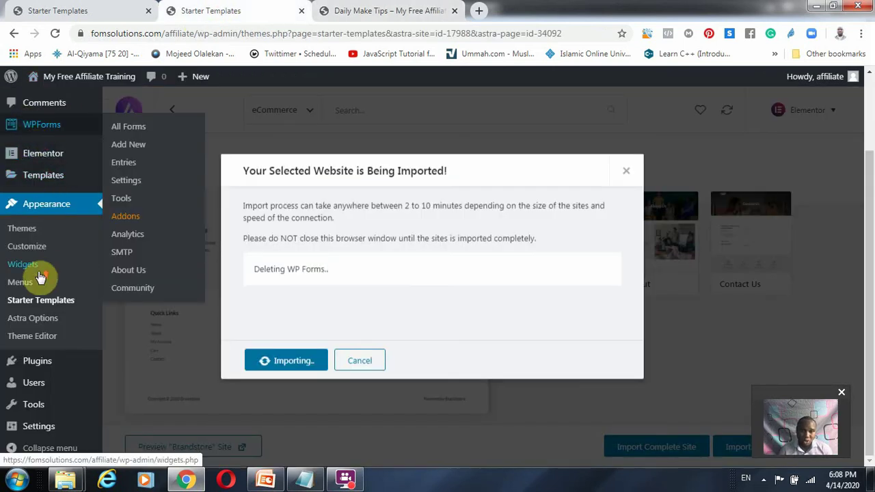
pyautogui.scroll(3, 20, 259)
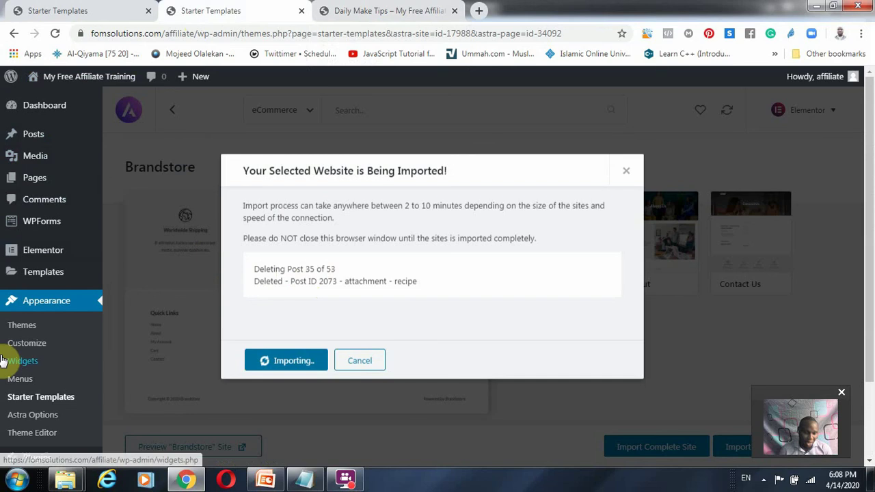
# Switch to the Free Guide presentation in PowerPoint and highlight E-commerce on the Understanding WordPress slide
pyautogui.click(265, 480)
pyautogui.click(431, 391)
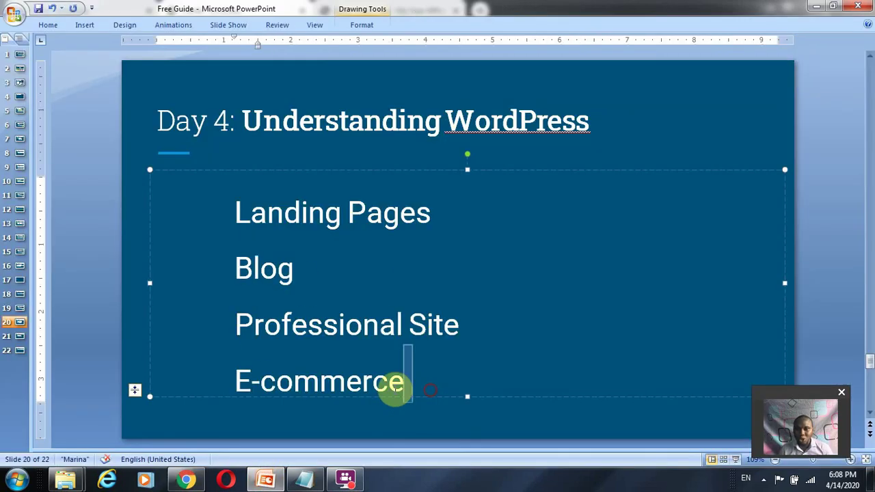
pyautogui.moveTo(403, 389); pyautogui.dragTo(248, 387)
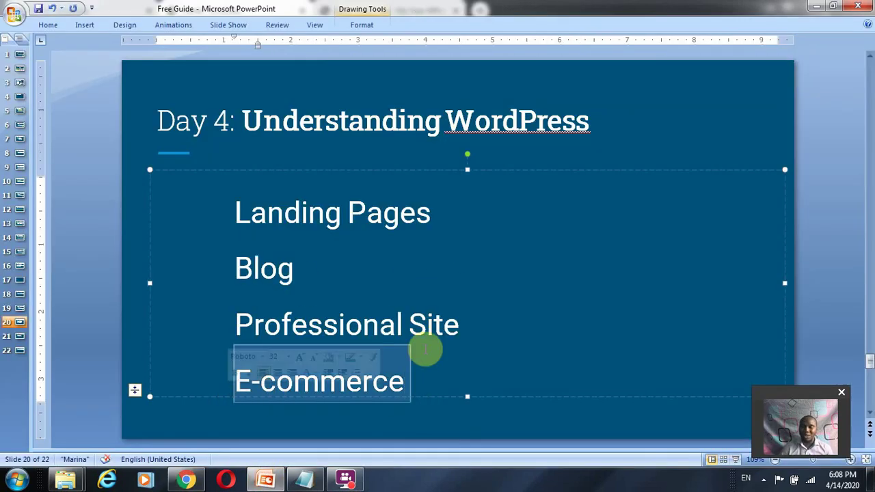
pyautogui.click(472, 353)
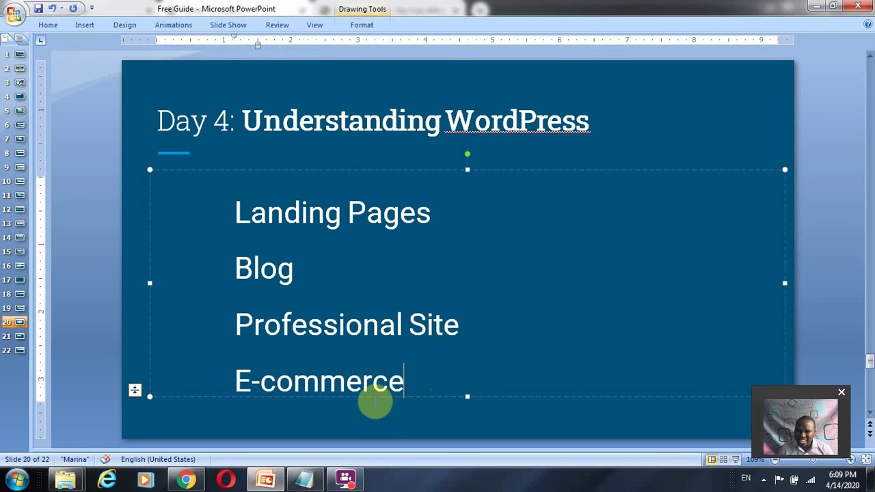
pyautogui.moveTo(417, 385); pyautogui.dragTo(238, 401)
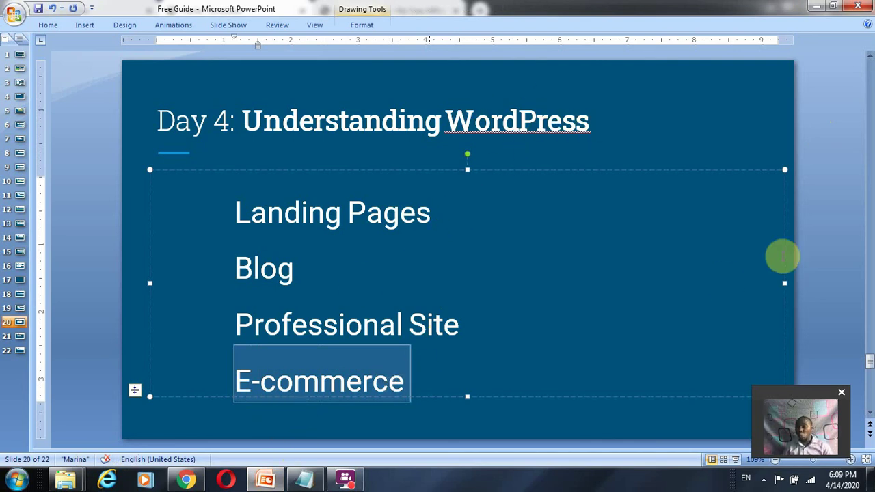
# Check the Brandstore import progress in Chrome, and highlight Professional Site on the Understanding WordPress slide in PowerPoint
pyautogui.click(185, 480)
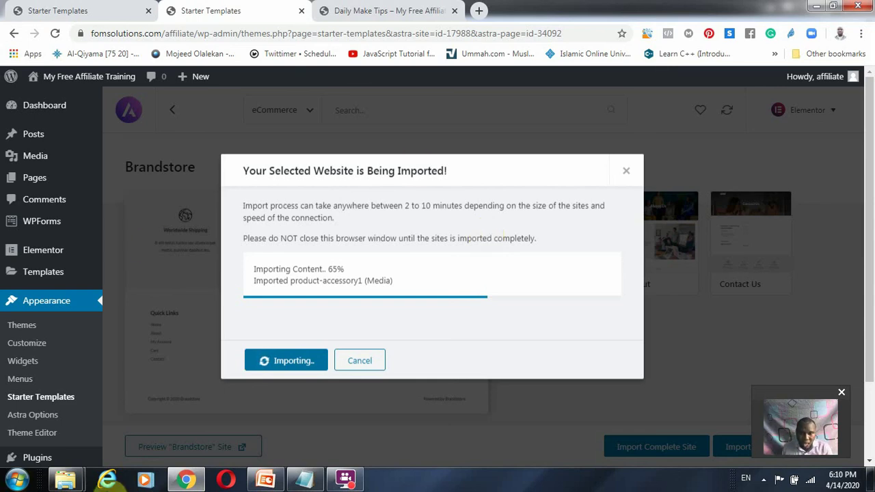
pyautogui.click(265, 478)
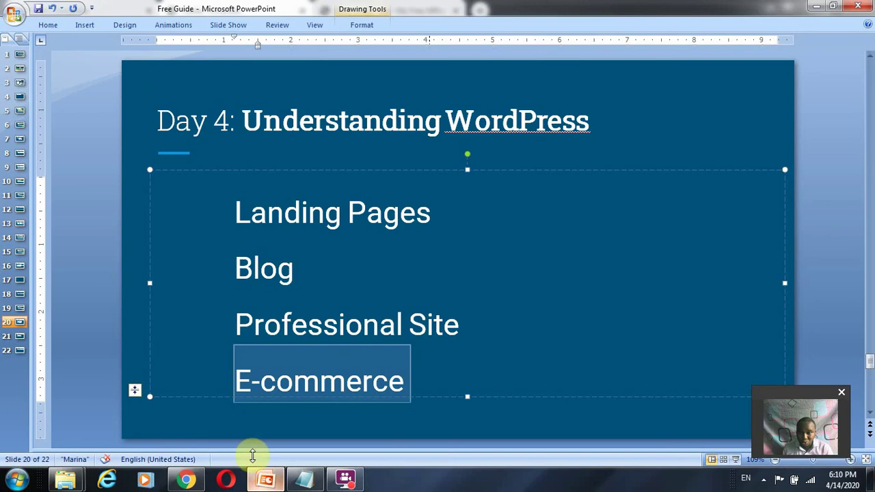
pyautogui.moveTo(478, 335); pyautogui.dragTo(267, 335)
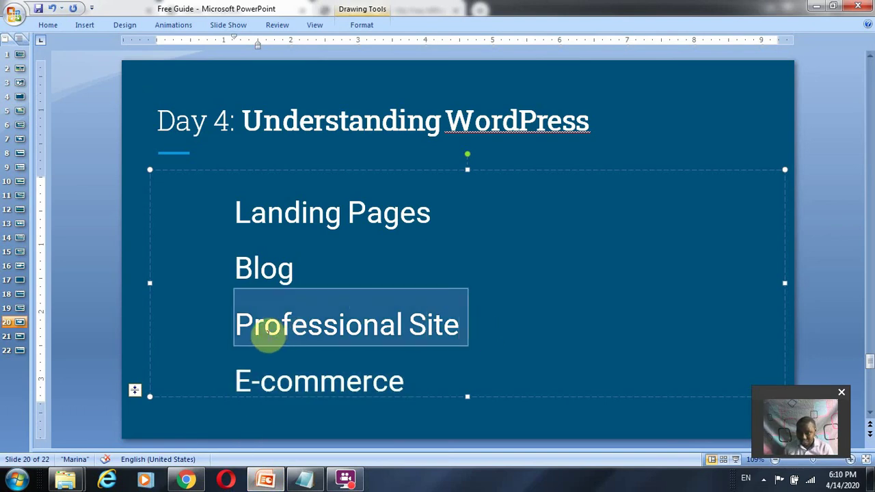
# Look at the Brandstore import and the recorder window, and highlight Landing Pages on the PowerPoint slide
pyautogui.click(268, 480)
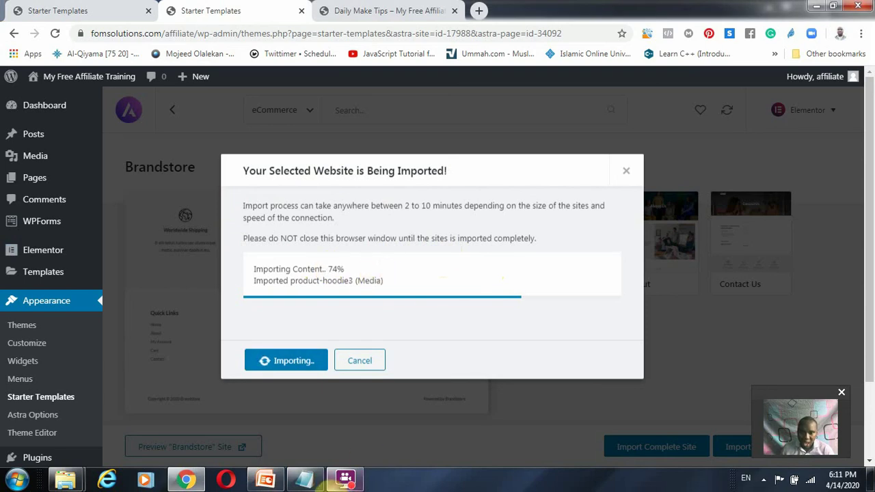
pyautogui.click(345, 482)
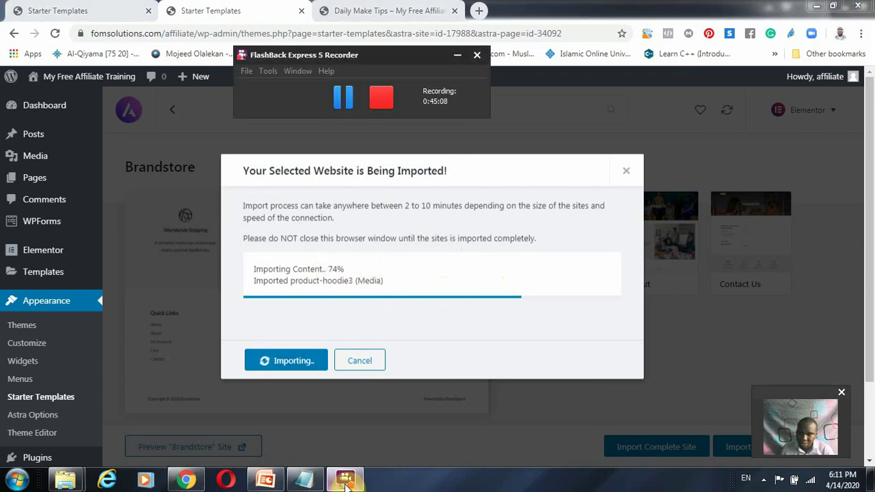
pyautogui.click(259, 482)
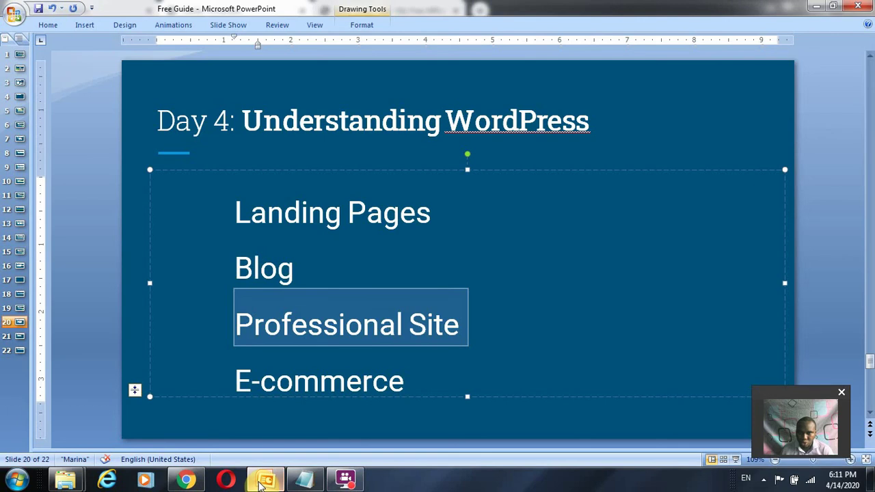
pyautogui.click(436, 202)
pyautogui.moveTo(436, 202); pyautogui.dragTo(235, 213)
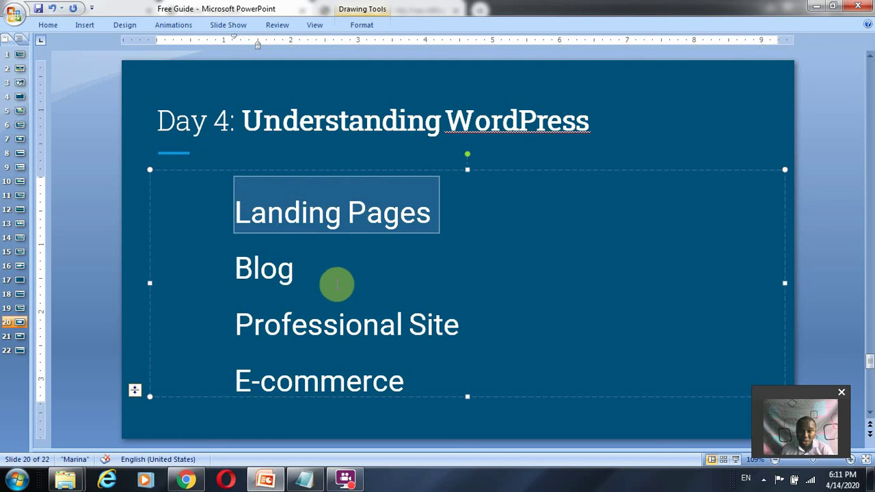
# Open the Work Overview slide and highlight the Website Development, Email Solution and Affiliate Marketing lists one after another
pyautogui.click(19, 98)
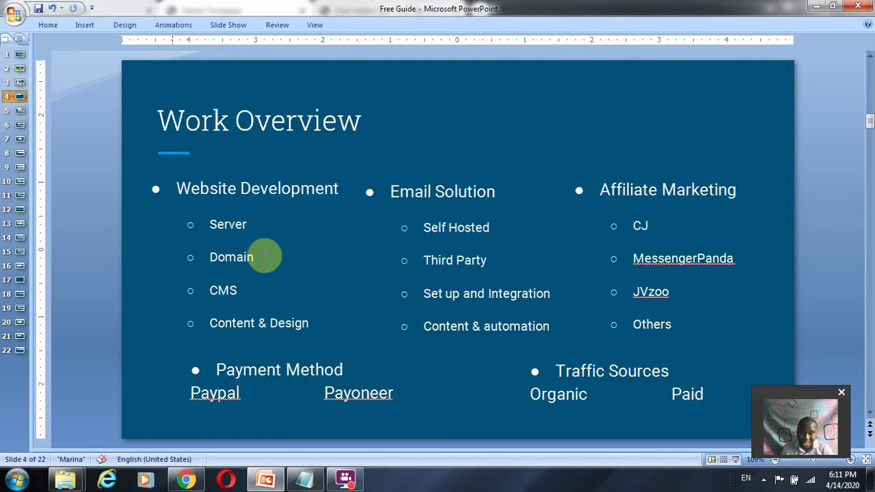
pyautogui.moveTo(309, 324); pyautogui.dragTo(156, 190)
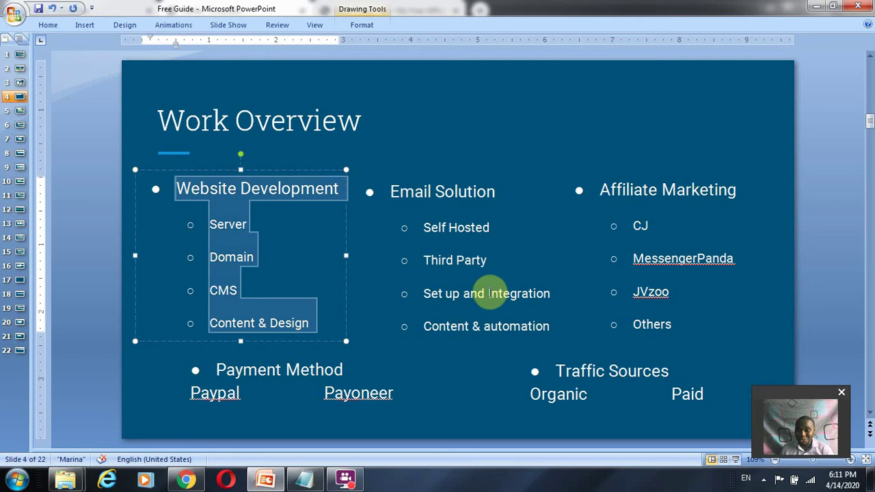
pyautogui.moveTo(393, 191); pyautogui.dragTo(561, 330)
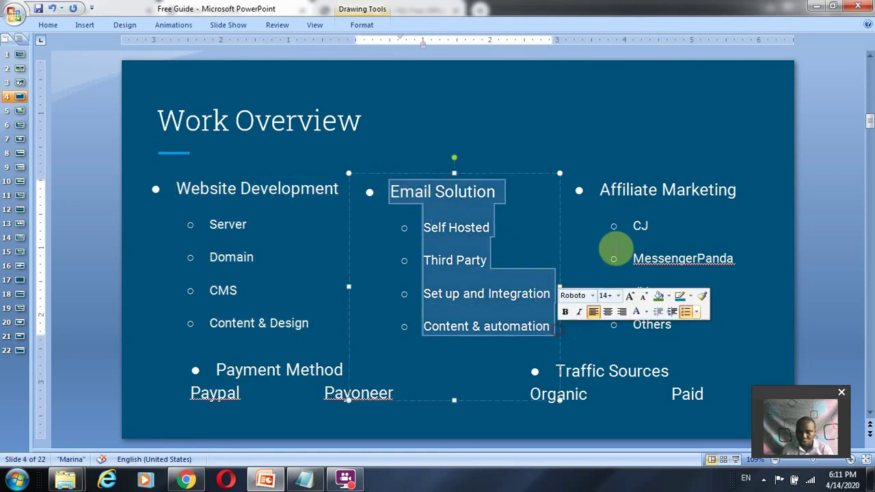
pyautogui.moveTo(610, 189); pyautogui.dragTo(722, 337)
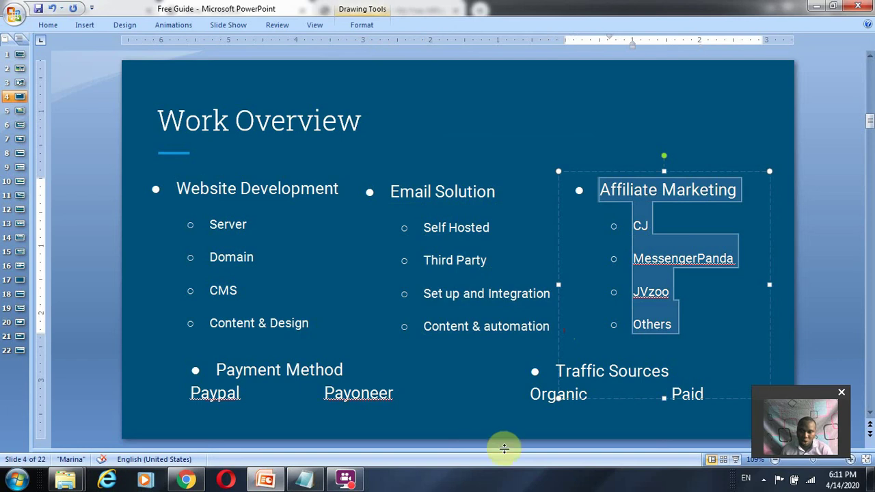
# Highlight Payoneer, Traffic Sources and the four items under Website Development on the Work Overview slide
pyautogui.click(376, 390)
pyautogui.moveTo(391, 394); pyautogui.dragTo(322, 400)
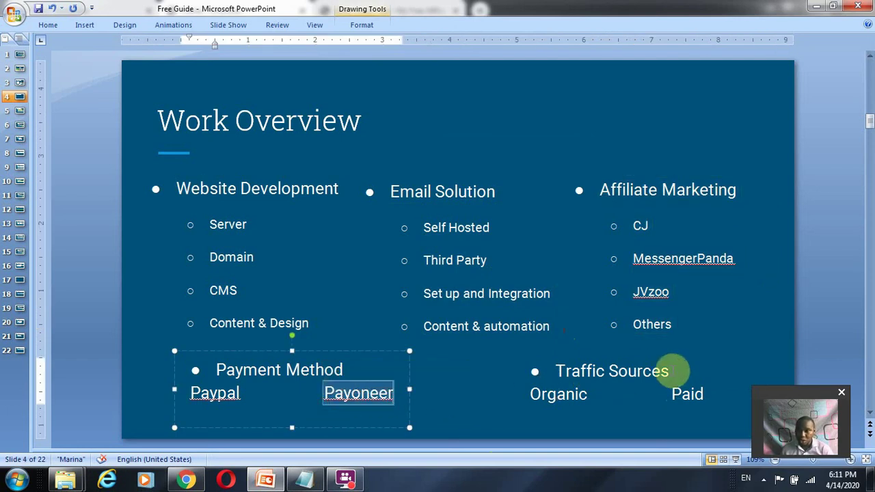
pyautogui.moveTo(673, 369); pyautogui.dragTo(609, 377)
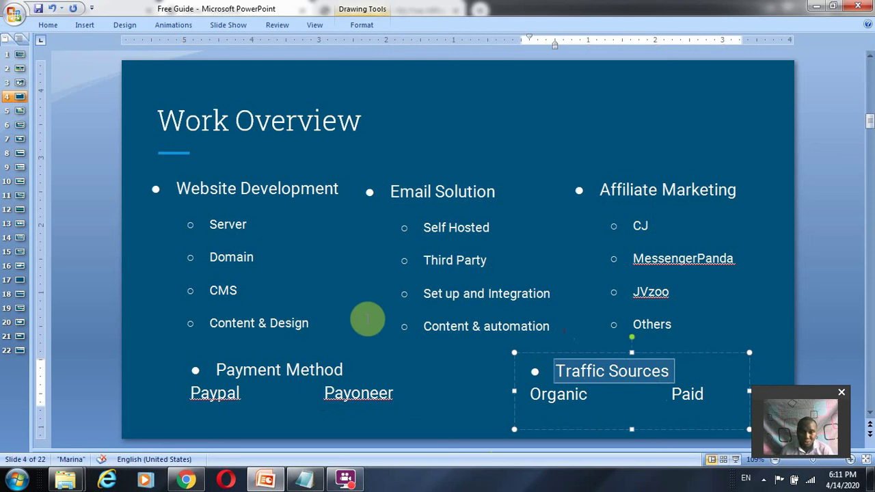
pyautogui.click(293, 314)
pyautogui.moveTo(292, 315); pyautogui.dragTo(208, 220)
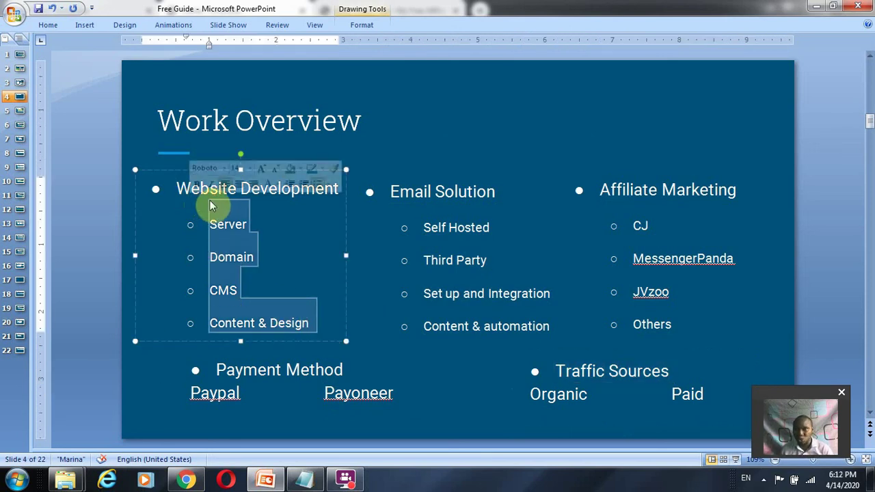
pyautogui.click(262, 272)
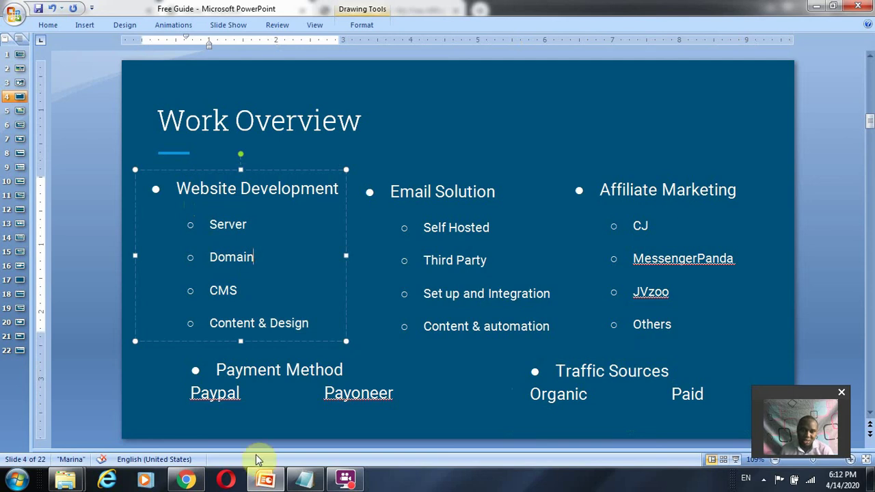
# Check the Brandstore import progress in Chrome, and return in PowerPoint to slide 20 with the website types
pyautogui.click(188, 480)
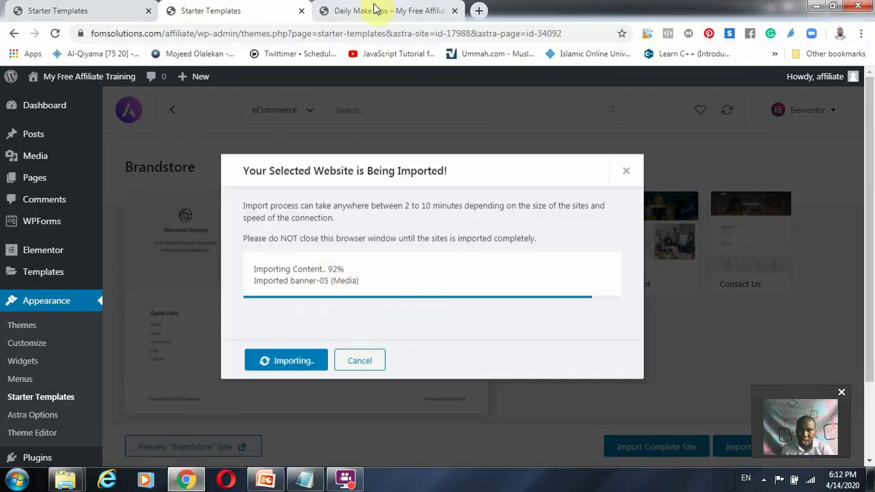
pyautogui.click(265, 480)
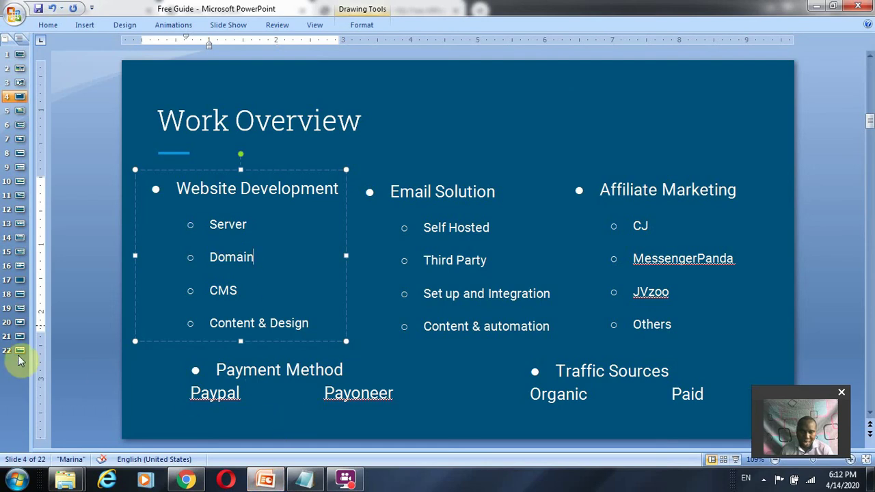
pyautogui.click(19, 336)
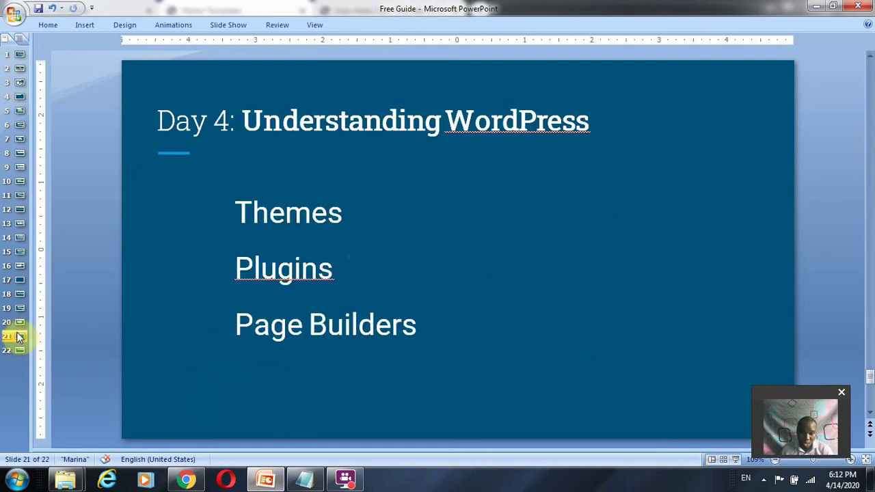
pyautogui.click(19, 324)
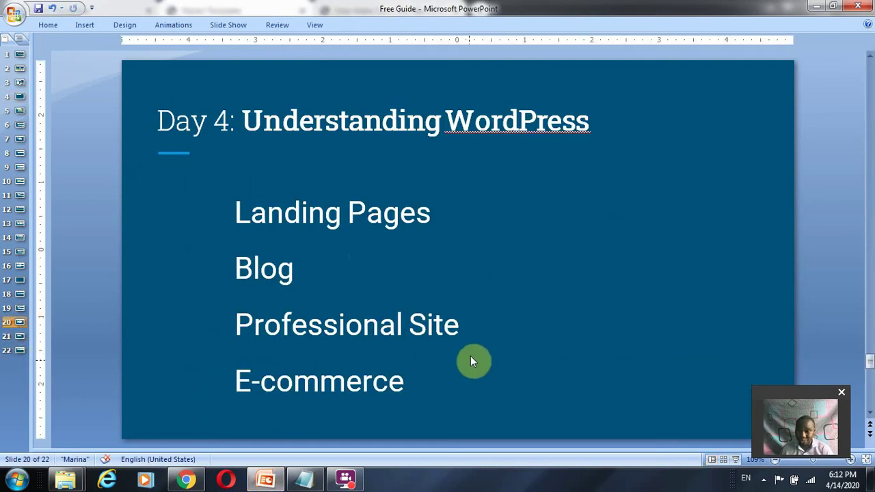
# Highlight Blog, E-commerce, Professional Site and Landing Pages in turn on the Understanding WordPress slide
pyautogui.moveTo(300, 267); pyautogui.dragTo(183, 275)
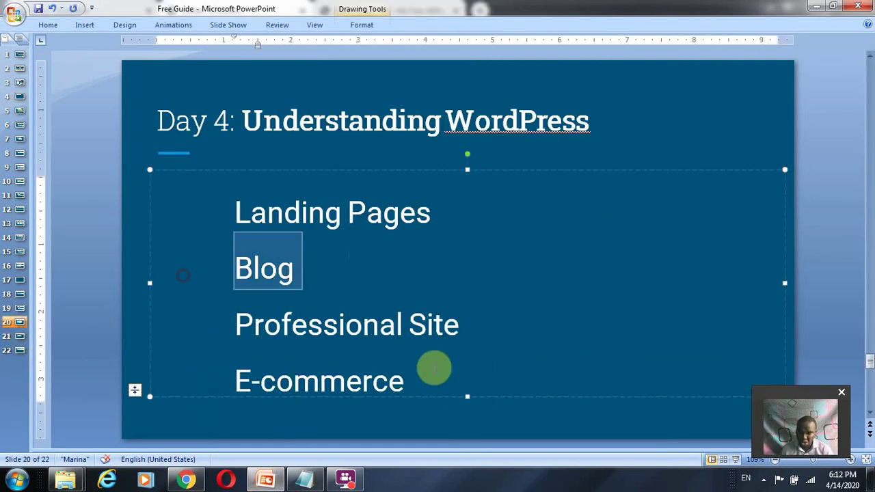
pyautogui.moveTo(416, 380); pyautogui.dragTo(201, 381)
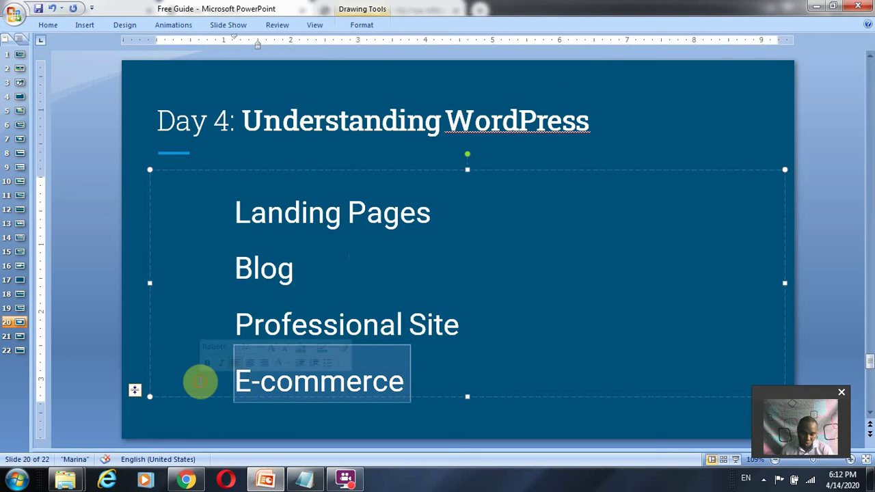
pyautogui.moveTo(497, 322); pyautogui.dragTo(262, 342)
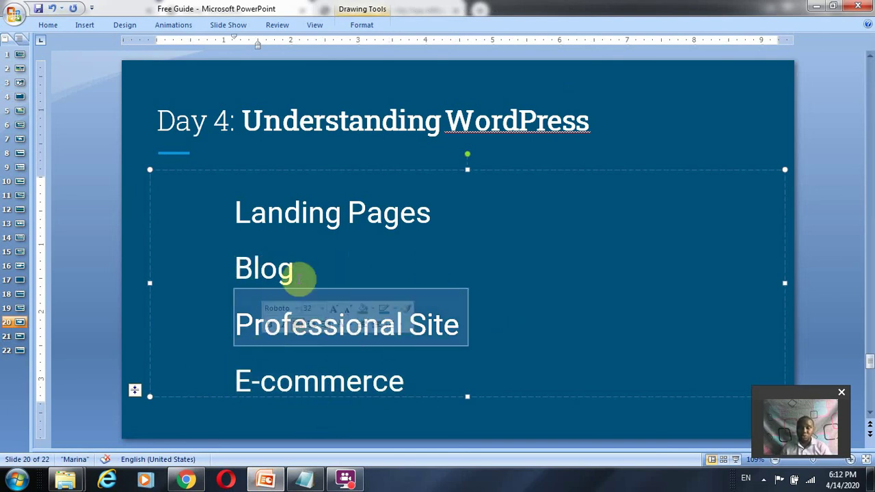
pyautogui.moveTo(300, 272); pyautogui.dragTo(146, 273)
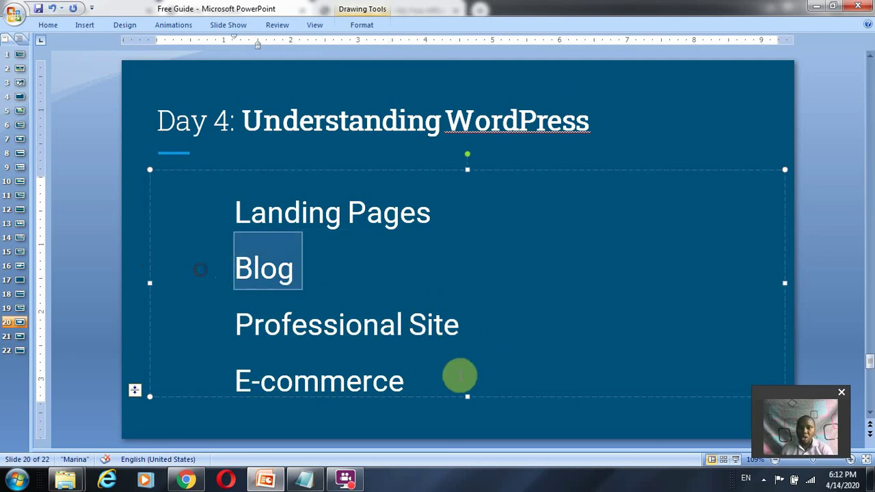
pyautogui.moveTo(444, 380); pyautogui.dragTo(199, 394)
pyautogui.moveTo(466, 325); pyautogui.dragTo(207, 337)
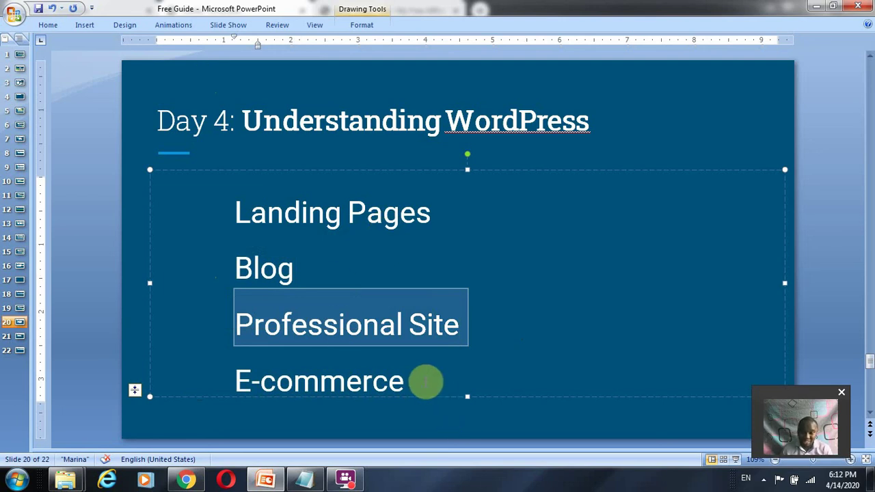
pyautogui.moveTo(425, 382); pyautogui.dragTo(218, 384)
pyautogui.moveTo(431, 217); pyautogui.dragTo(120, 218)
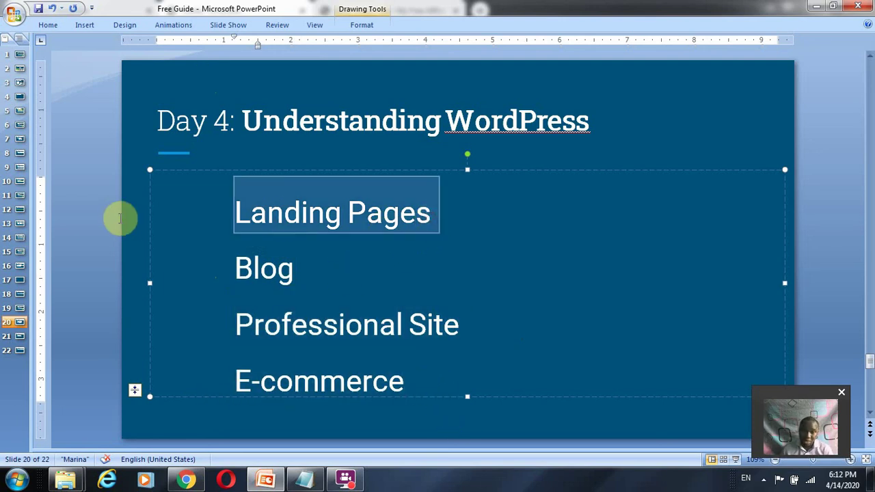
# Check the Brandstore import in Chrome again, and highlight Landing Pages anew on the PowerPoint slide
pyautogui.click(193, 483)
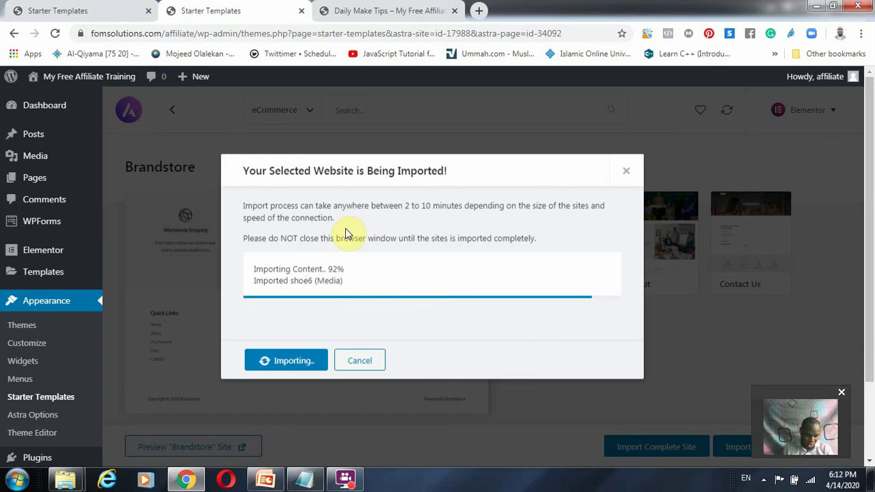
pyautogui.click(272, 481)
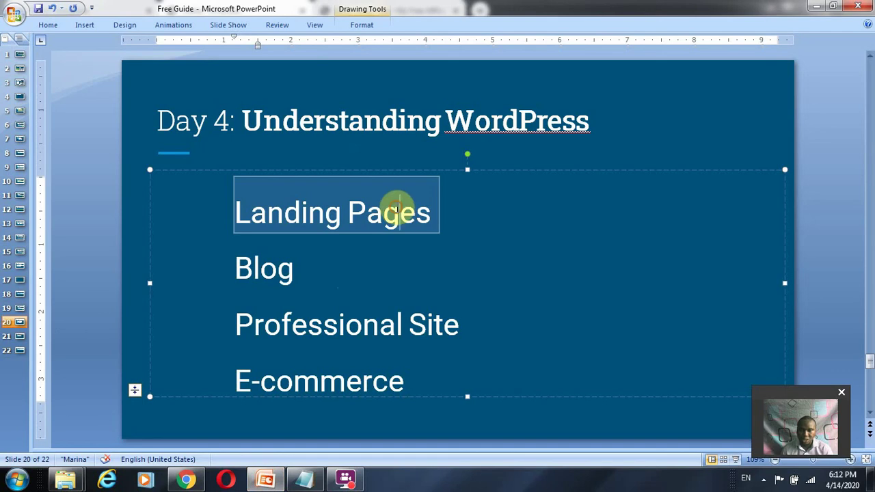
pyautogui.click(458, 211)
pyautogui.click(256, 209)
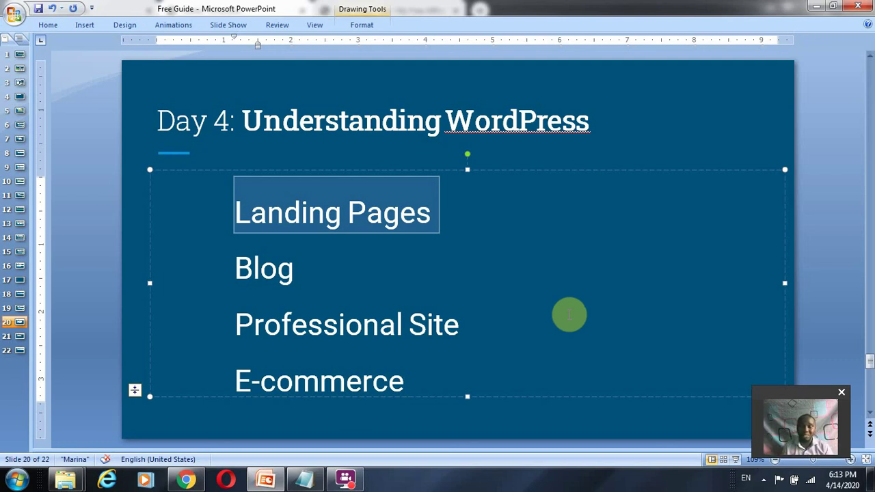
pyautogui.click(500, 219)
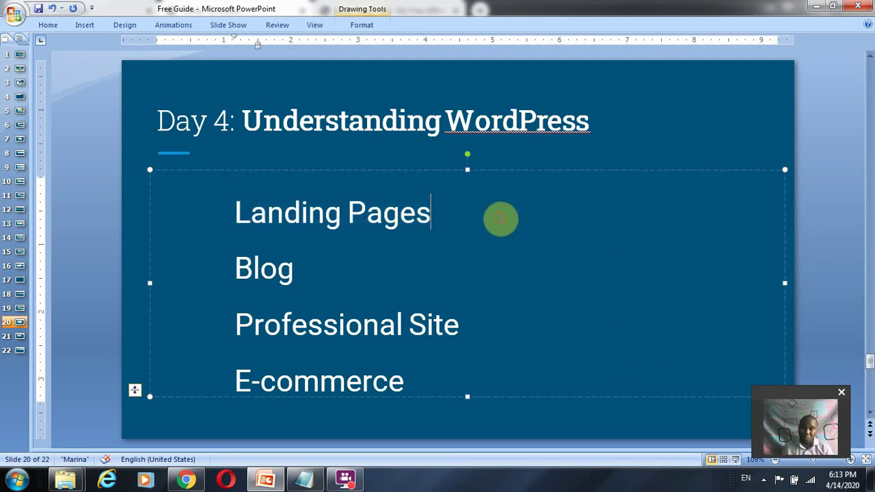
pyautogui.moveTo(459, 224); pyautogui.dragTo(272, 234)
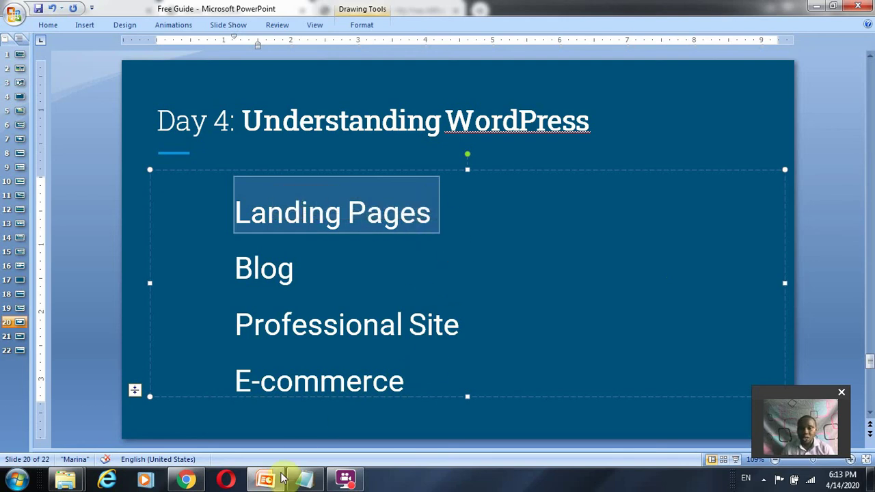
# Check the Brandstore import once more, and highlight Email Solution and Self Hosted on PowerPoint's Work Overview slide
pyautogui.click(186, 480)
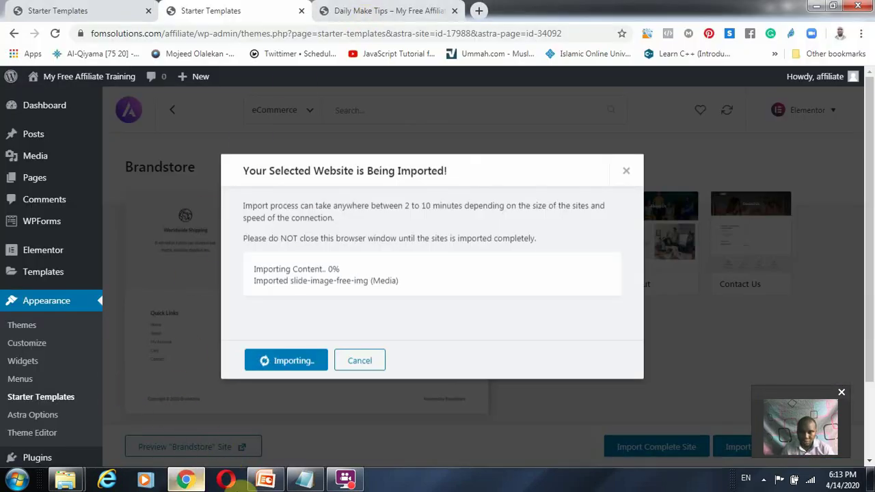
pyautogui.click(266, 479)
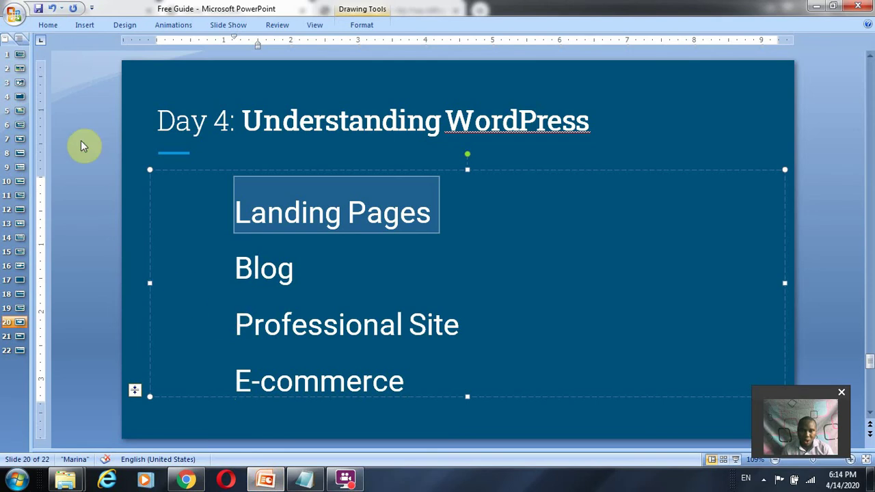
pyautogui.click(19, 96)
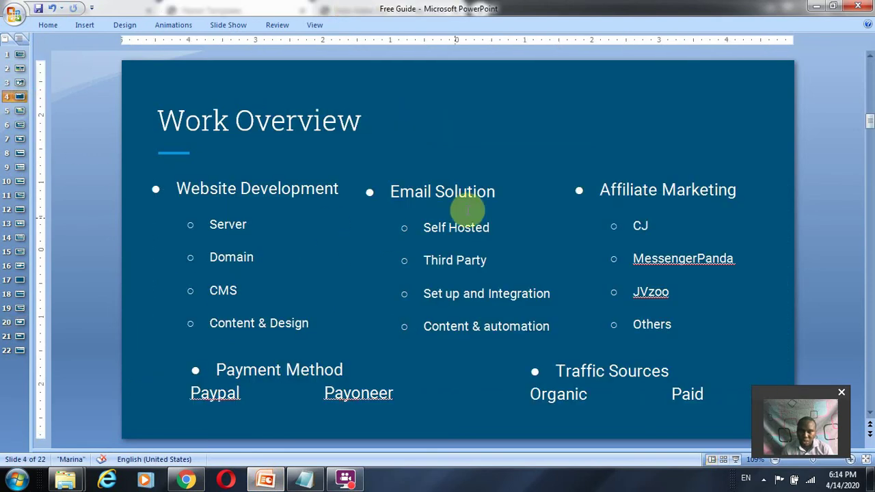
pyautogui.moveTo(498, 227); pyautogui.dragTo(387, 183)
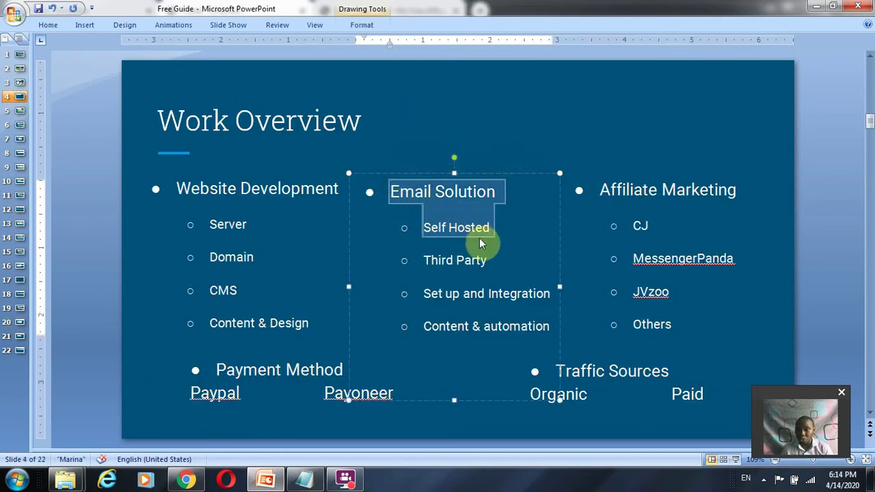
pyautogui.click(504, 235)
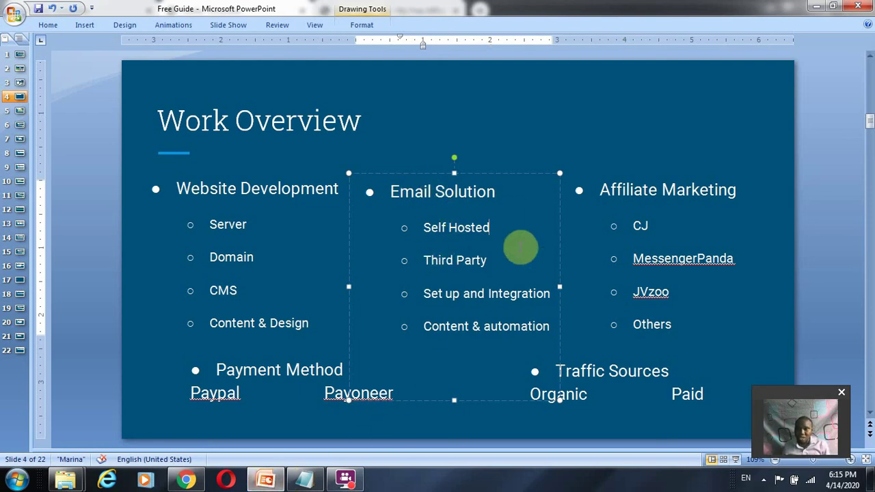
# Check the Brandstore import progress in Chrome, and return to the Work Overview slide in PowerPoint
pyautogui.click(185, 480)
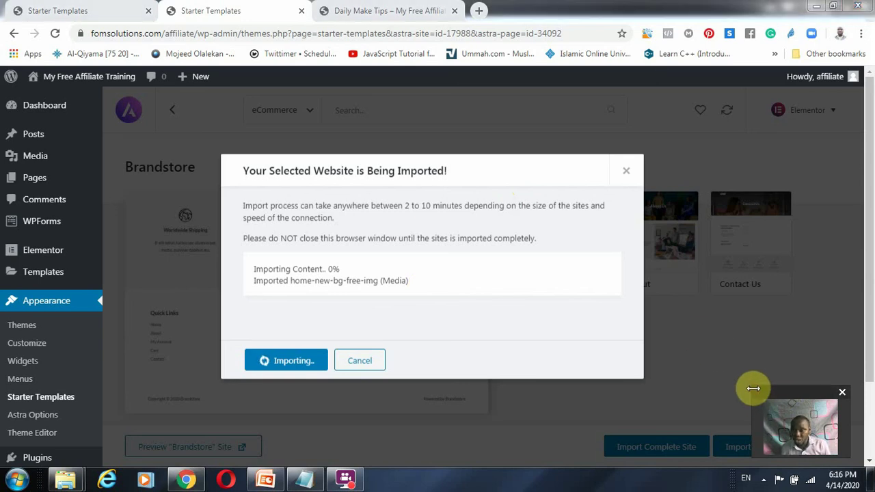
pyautogui.moveTo(753, 387); pyautogui.dragTo(591, 255)
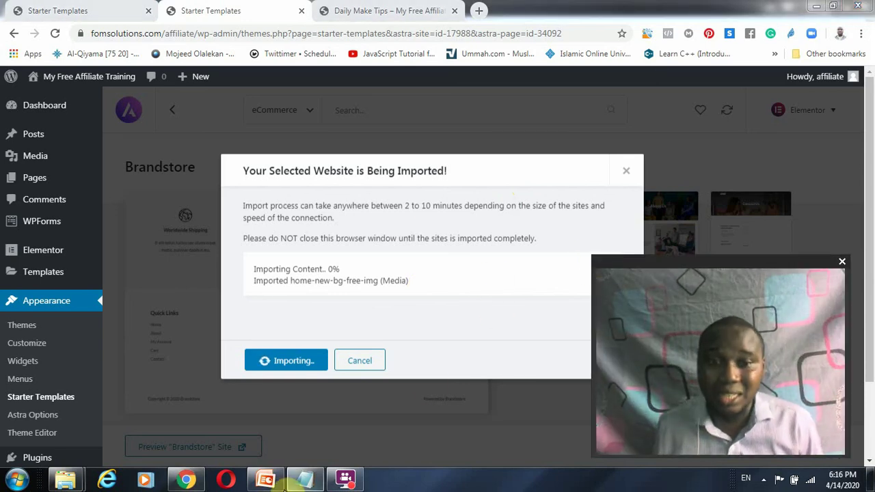
pyautogui.click(266, 480)
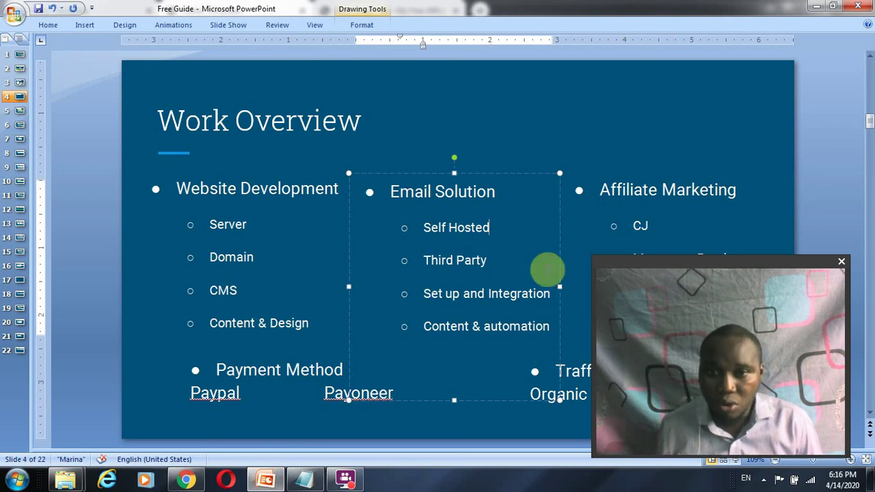
# Highlight the Email Solution list, the Affiliate Marketing list and Payoneer in turn on the Work Overview slide
pyautogui.moveTo(390, 190); pyautogui.dragTo(519, 347)
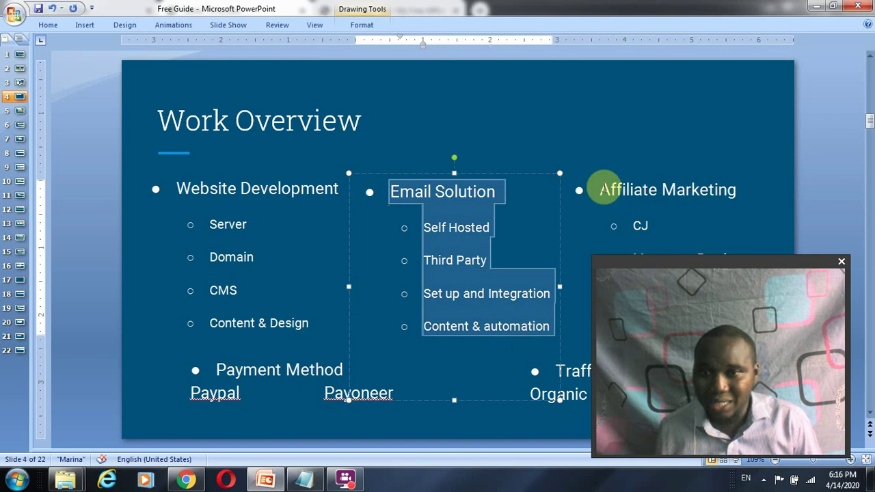
pyautogui.click(600, 192)
pyautogui.moveTo(600, 191); pyautogui.dragTo(533, 369)
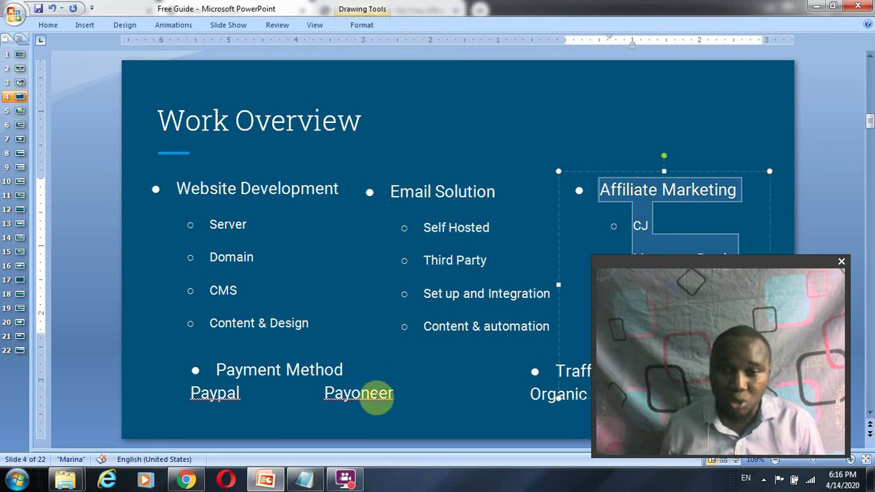
pyautogui.doubleClick(356, 393)
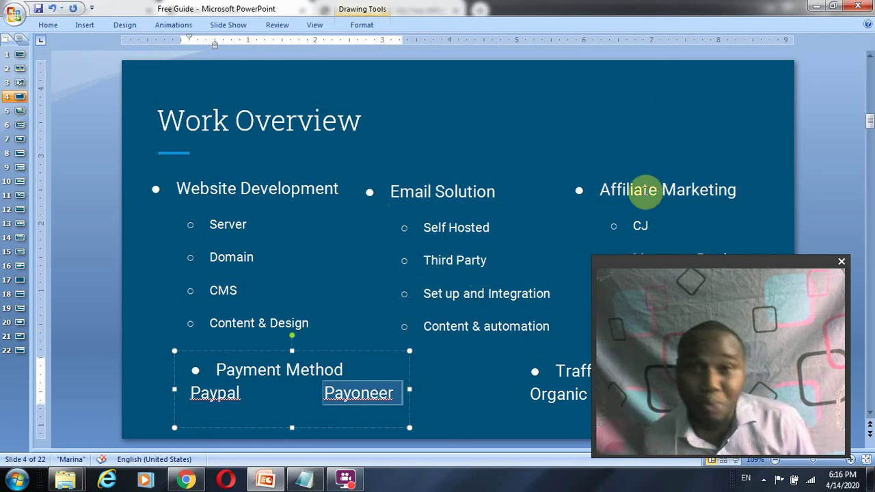
# Switch back to Chrome and check how far the Brandstore content import has come
pyautogui.click(345, 479)
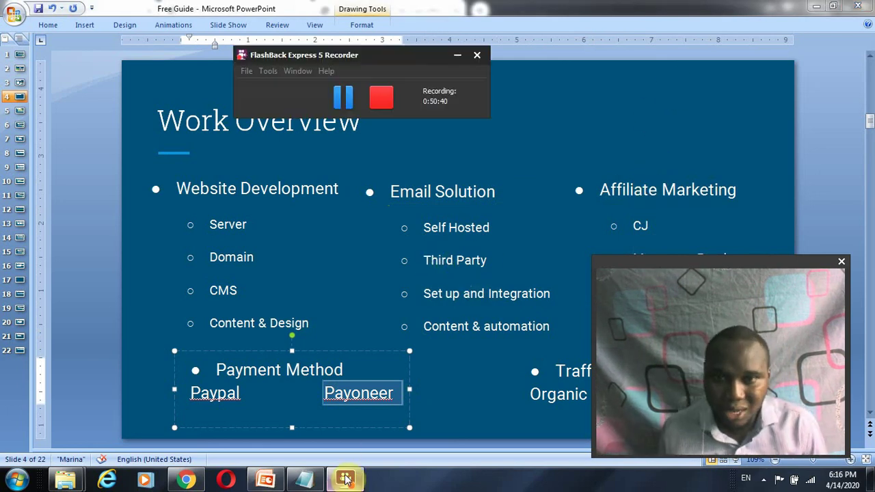
pyautogui.click(345, 480)
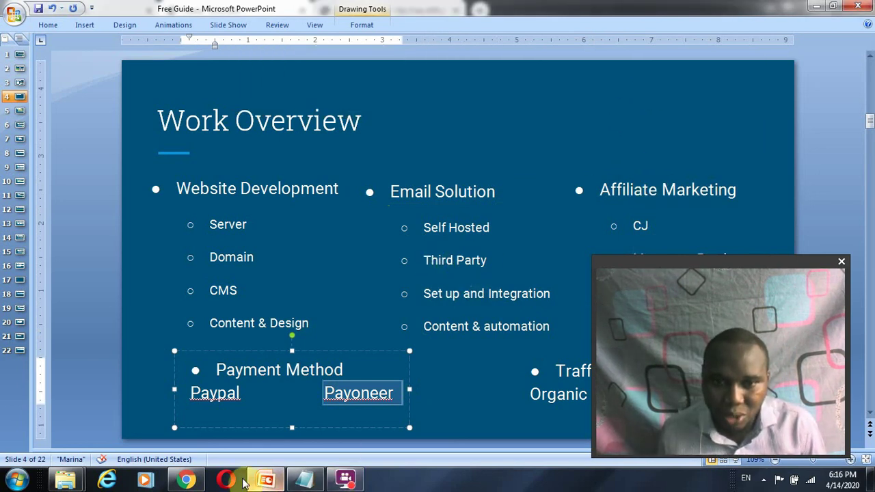
pyautogui.click(189, 479)
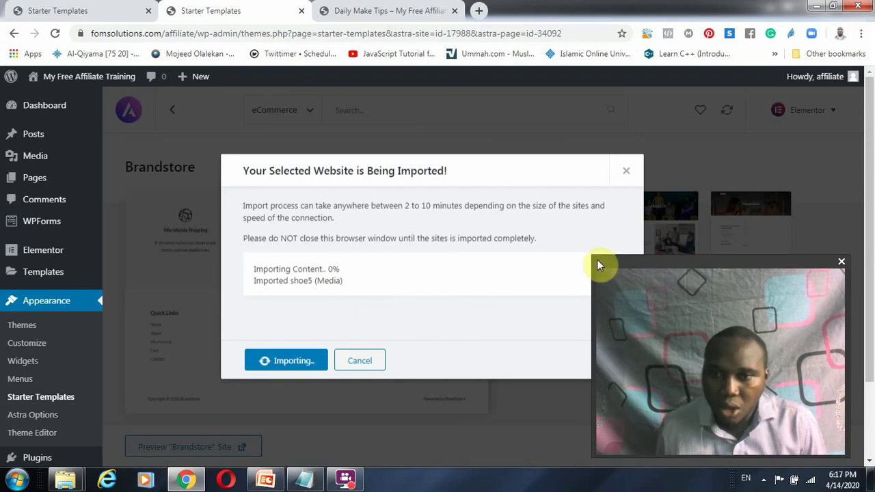
pyautogui.moveTo(594, 254); pyautogui.dragTo(660, 298)
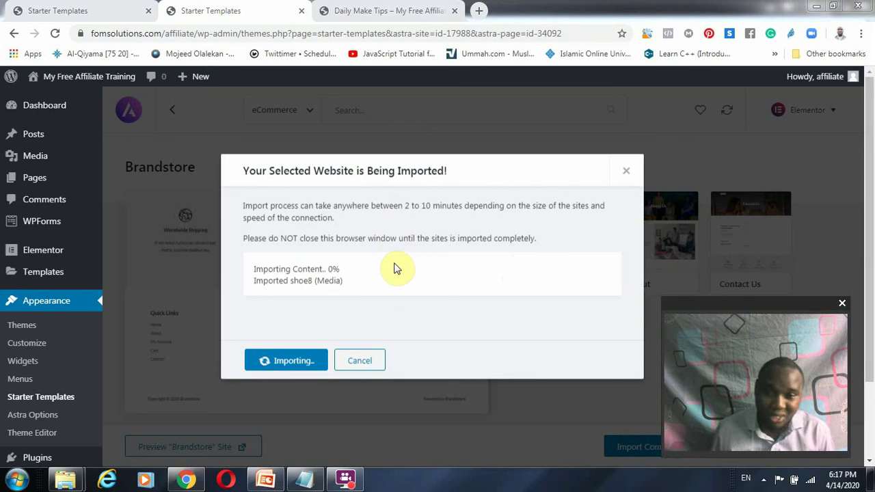
pyautogui.click(344, 479)
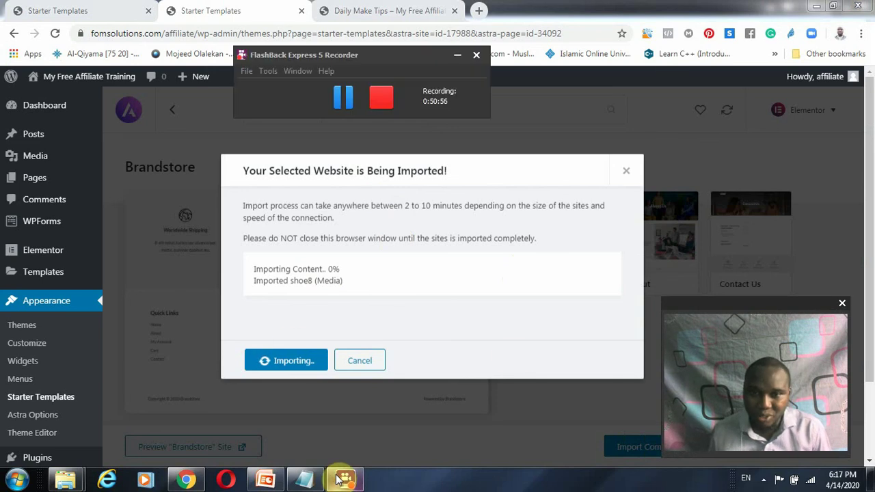